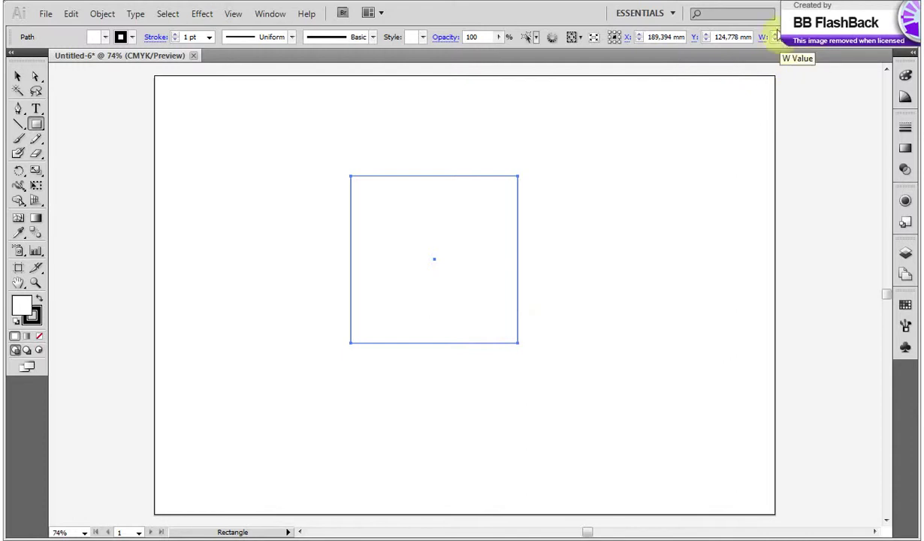
- Reduce the square's width and height equally, keeping it centred on the same point
{"action": "key", "text": "Return"}
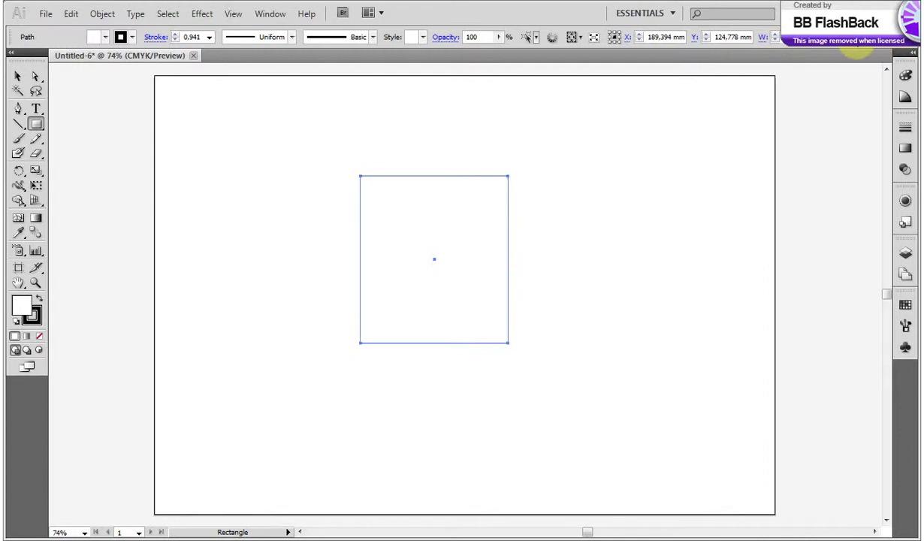
{"action": "key", "text": "Return"}
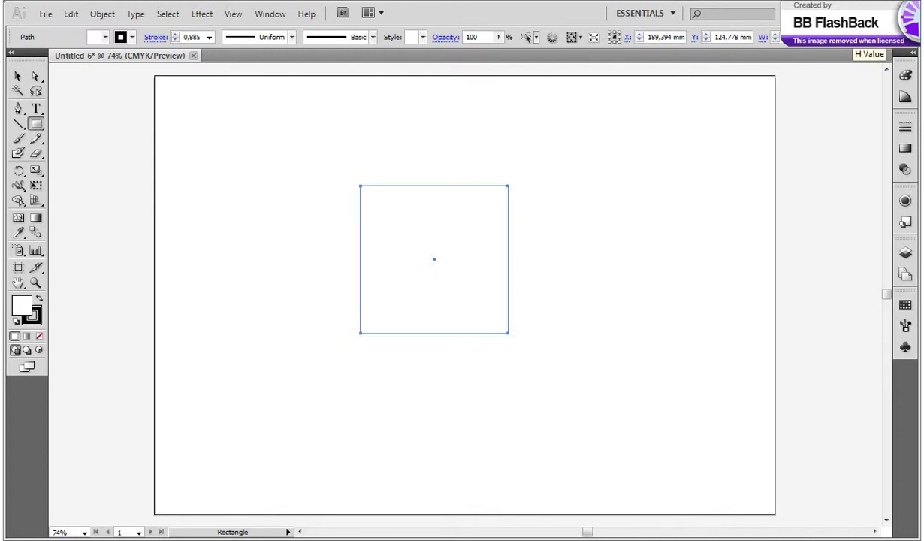
- Fill the square with a linear gradient that runs from white to a dark red swatch
{"action": "left_click", "coordinate": [35, 283]}
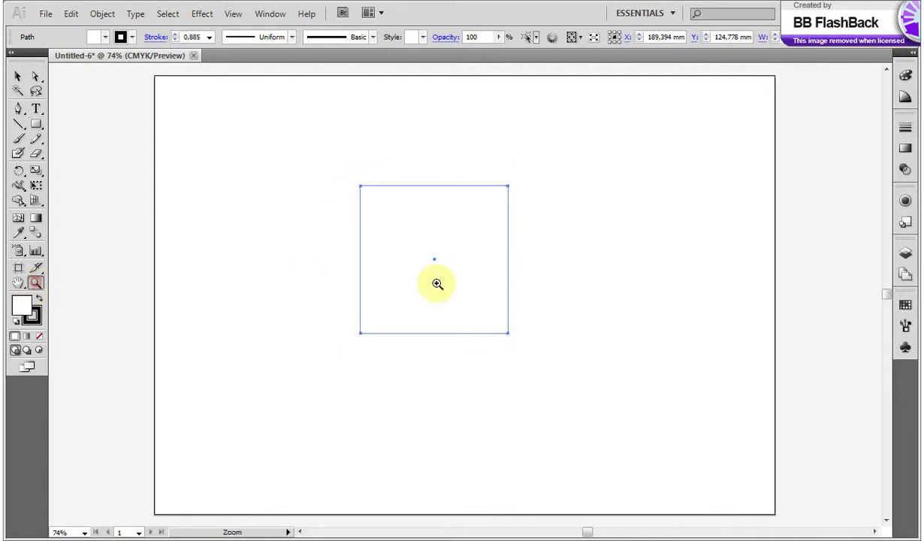
{"action": "left_click", "coordinate": [439, 268]}
{"action": "left_click", "coordinate": [479, 283]}
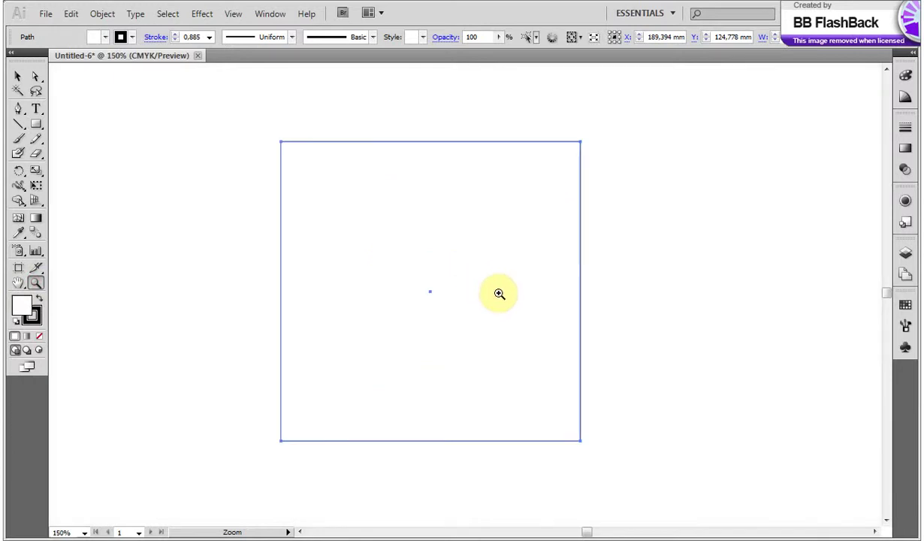
{"action": "left_click", "coordinate": [905, 148]}
{"action": "left_click", "coordinate": [865, 187]}
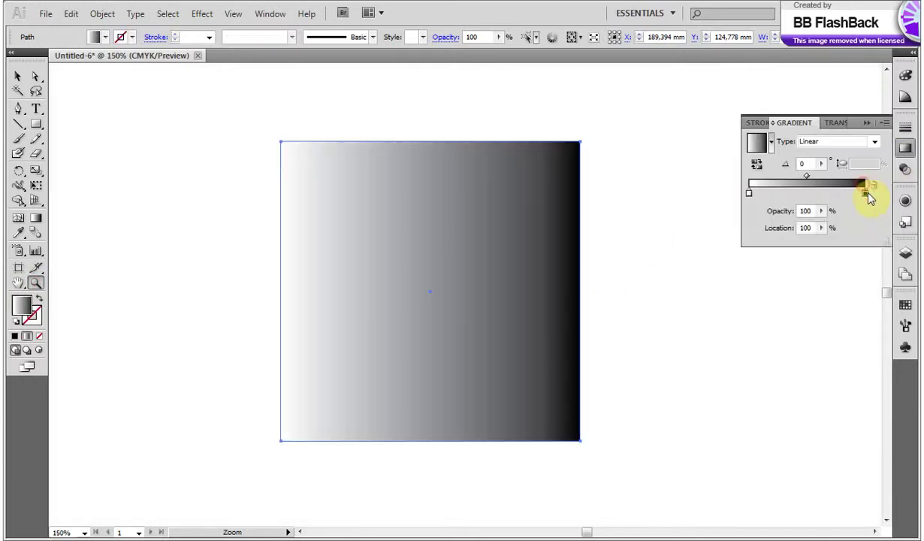
{"action": "double_click", "coordinate": [866, 193]}
{"action": "left_click", "coordinate": [845, 223]}
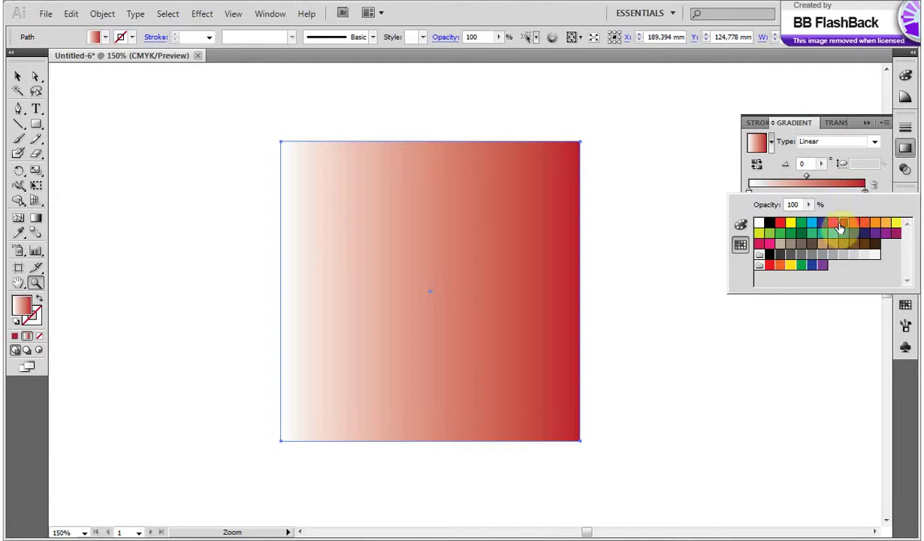
- Add a second red gradient stop and gather the stops around the white one, with the outer red stop at about 77.6%
{"action": "left_click", "coordinate": [751, 194]}
{"action": "left_click_drag", "start_coordinate": [750, 196], "coordinate": [837, 199]}
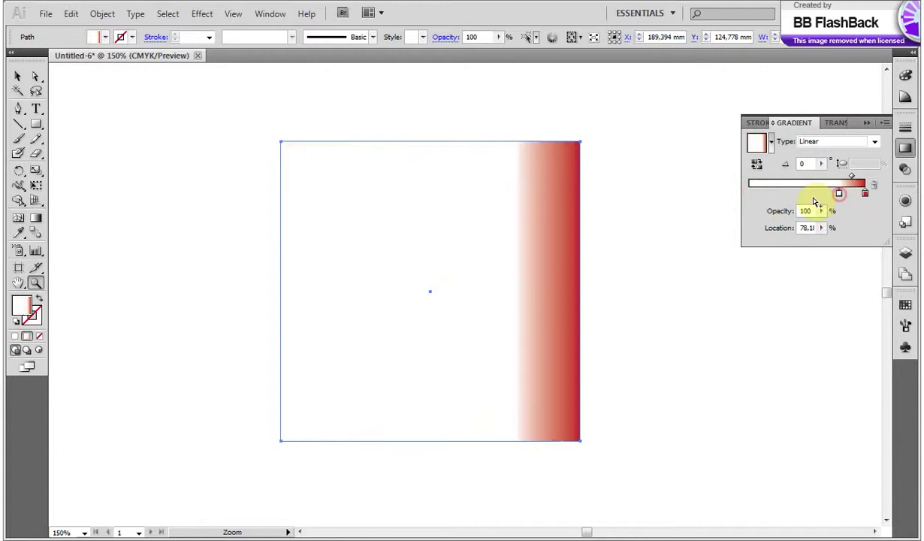
{"action": "double_click", "coordinate": [755, 196]}
{"action": "left_click", "coordinate": [845, 225]}
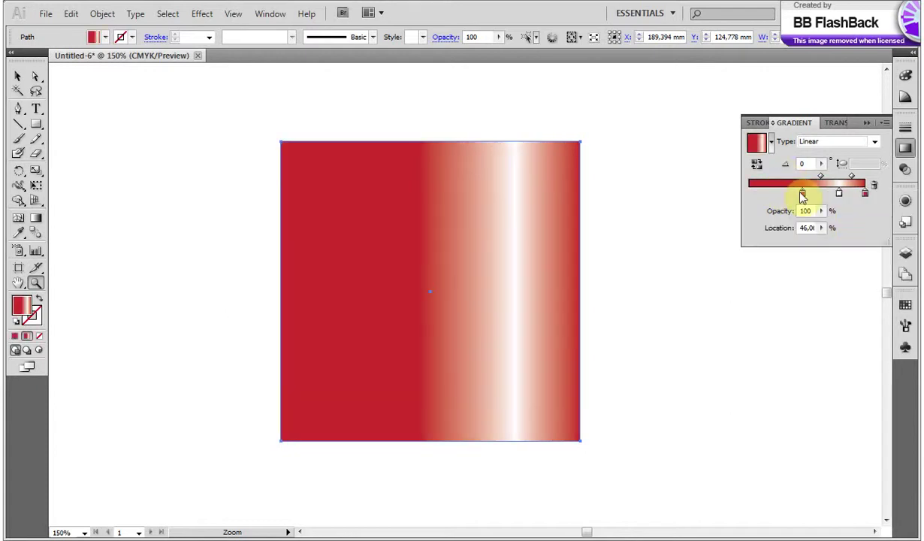
{"action": "left_click_drag", "start_coordinate": [801, 193], "coordinate": [839, 193]}
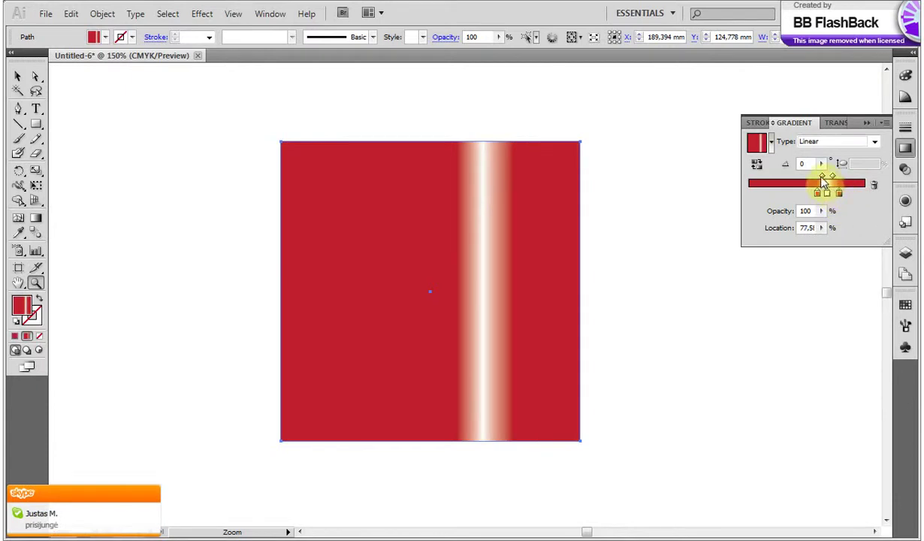
- Spread the gradient midpoints outward to widen the white band, and shift the nearer red stop to about 57.6%
{"action": "left_click", "coordinate": [822, 177]}
{"action": "mouse_move", "coordinate": [821, 180]}
{"action": "left_mouse_down"}
{"action": "mouse_move", "coordinate": [836, 180]}
{"action": "mouse_move", "coordinate": [818, 186]}
{"action": "left_mouse_up"}
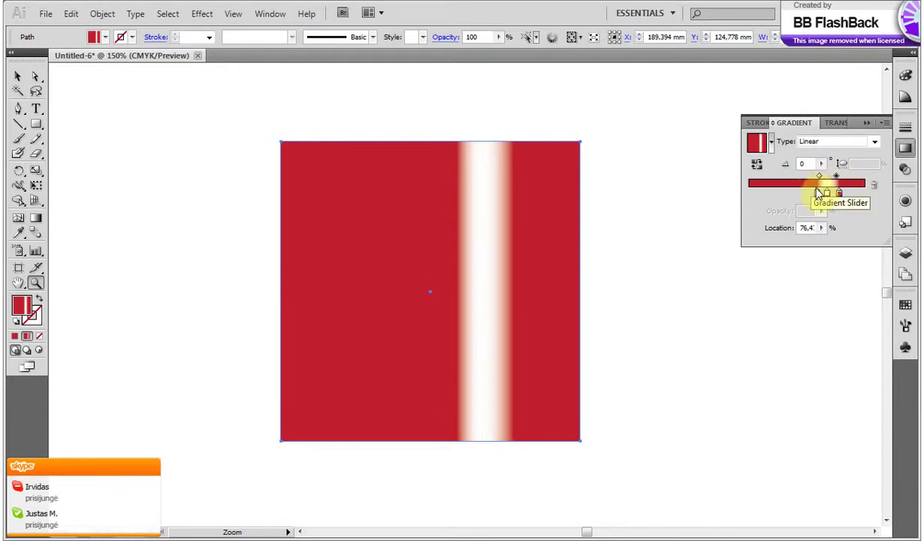
{"action": "left_click", "coordinate": [818, 196]}
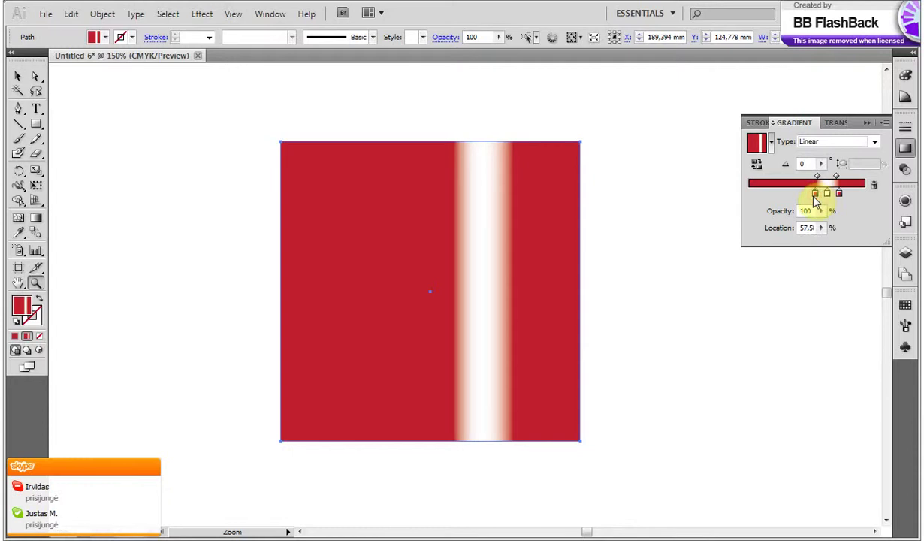
- Set the gradient angle to 90° so the white band runs horizontally across the square
{"action": "left_click", "coordinate": [807, 163]}
{"action": "type", "text": "90"}
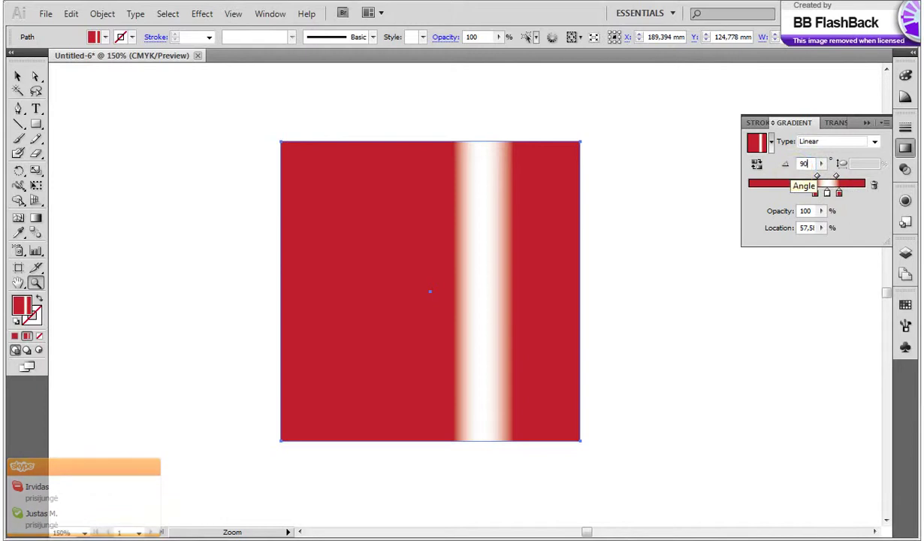
{"action": "key", "text": "Return"}
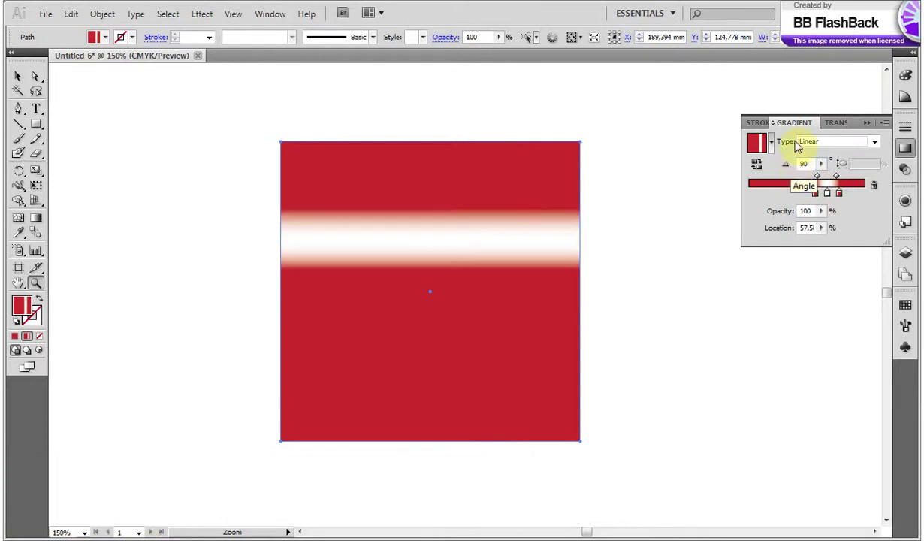
{"action": "left_click", "coordinate": [867, 124]}
- Add a text frame across the white band reading "Sniff your nose, wipe your hands and be happy!"
{"action": "left_click", "coordinate": [18, 76]}
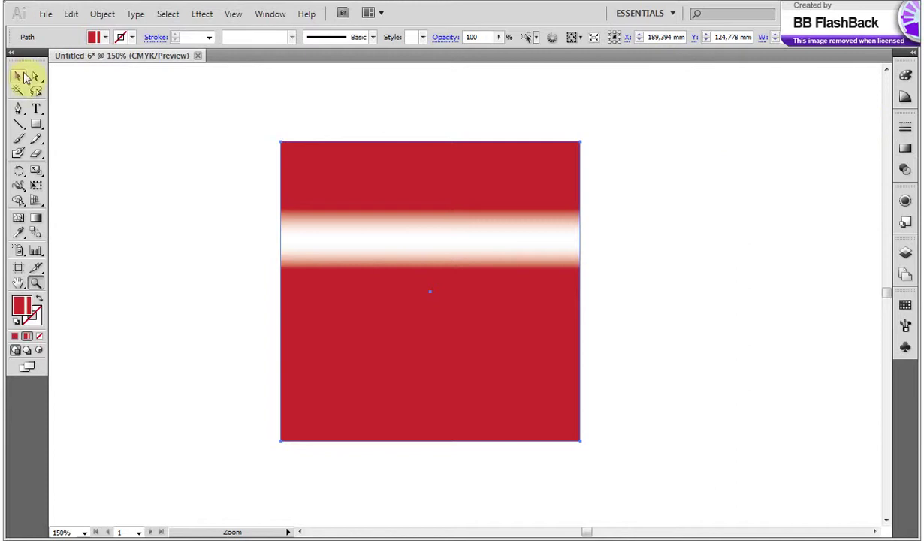
{"action": "left_click", "coordinate": [127, 187]}
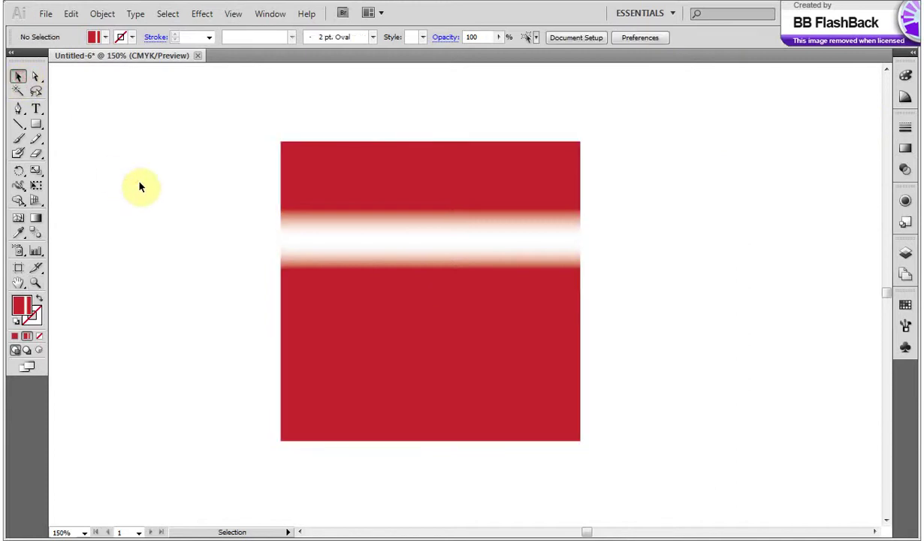
{"action": "left_click", "coordinate": [36, 108]}
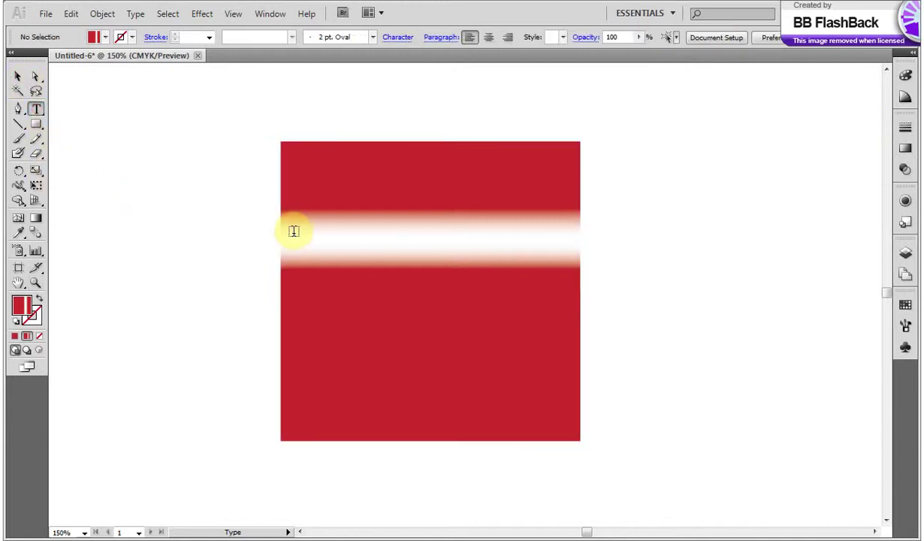
{"action": "left_click_drag", "start_coordinate": [293, 232], "coordinate": [563, 250]}
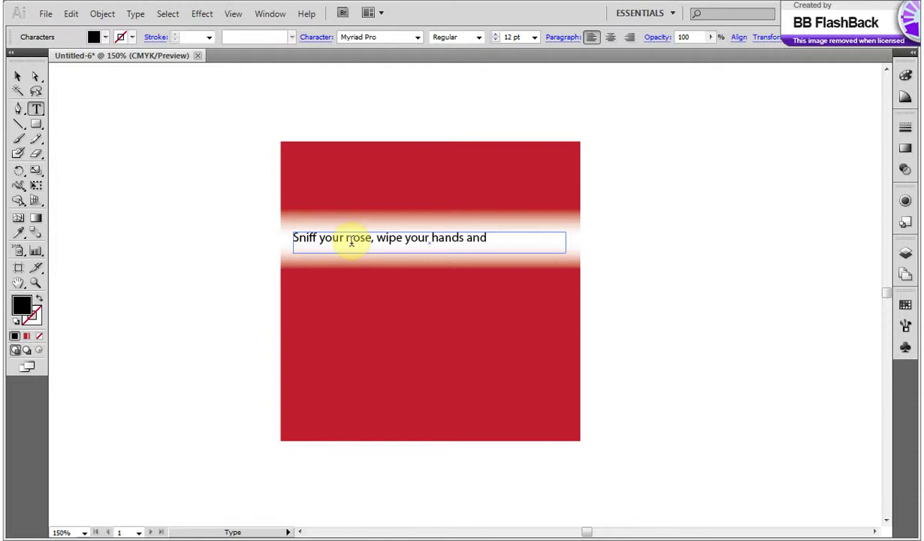
{"action": "type", "text": "!"}
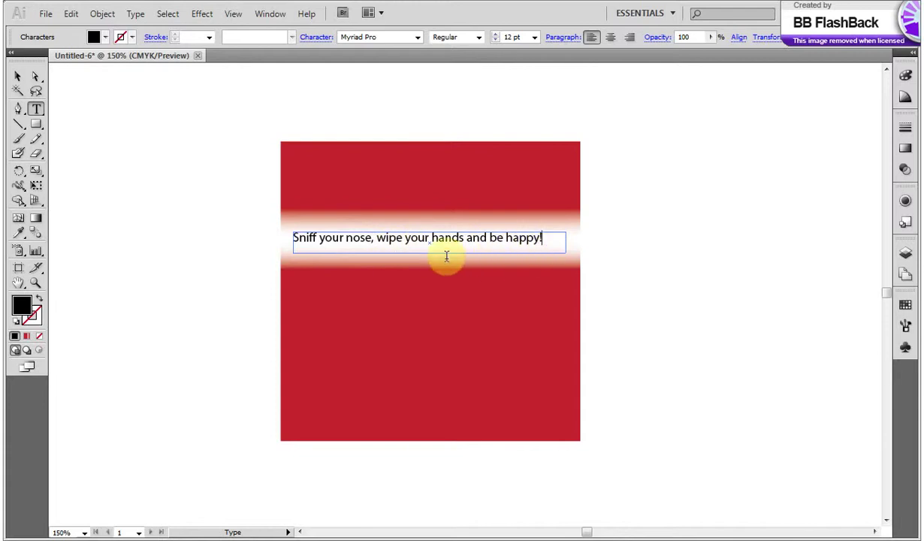
- Narrow the text frame from both sides to fit the slogan and move it slightly down to centre it in the white band
{"action": "left_click", "coordinate": [20, 81]}
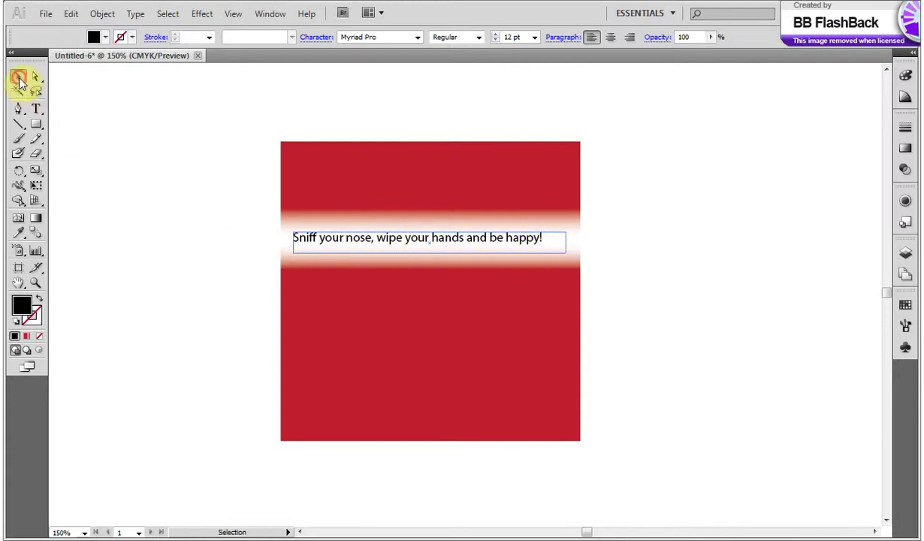
{"action": "left_click_drag", "start_coordinate": [293, 243], "coordinate": [305, 243]}
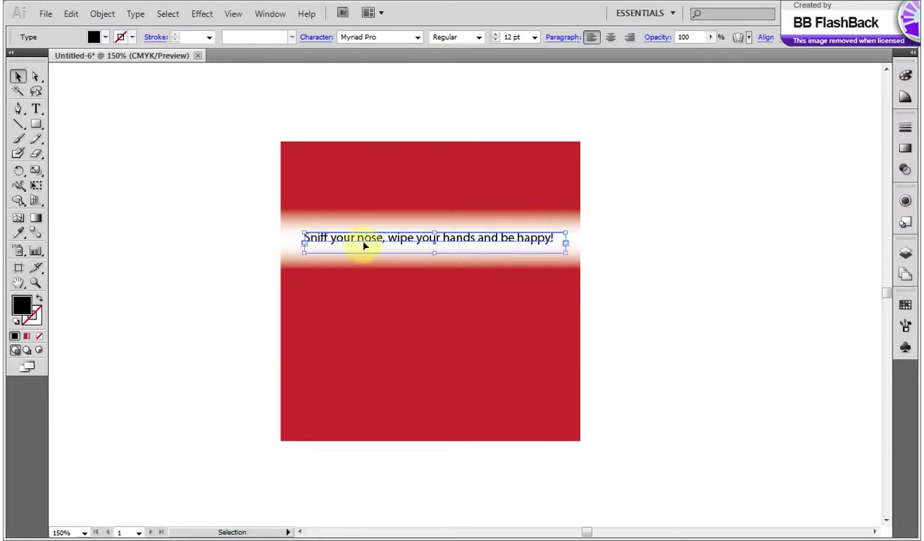
{"action": "left_click", "coordinate": [562, 242]}
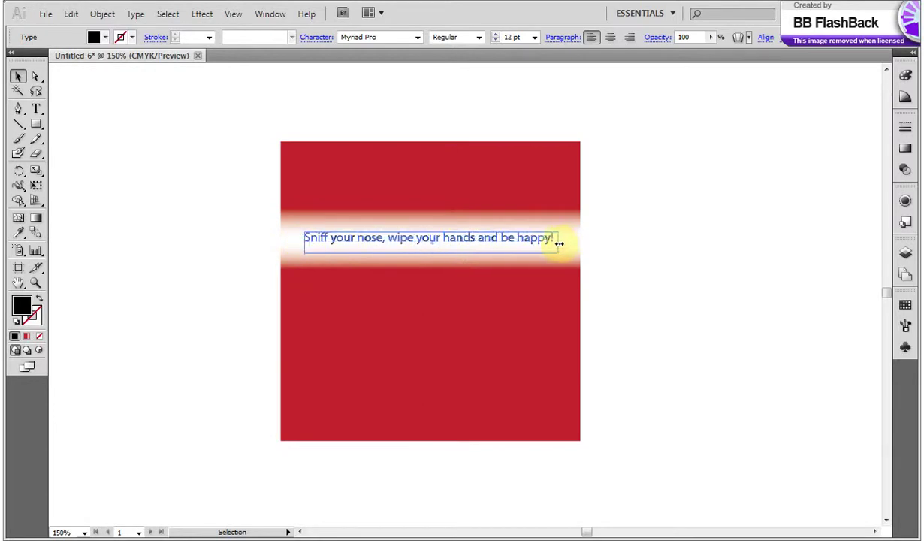
{"action": "left_click", "coordinate": [556, 242]}
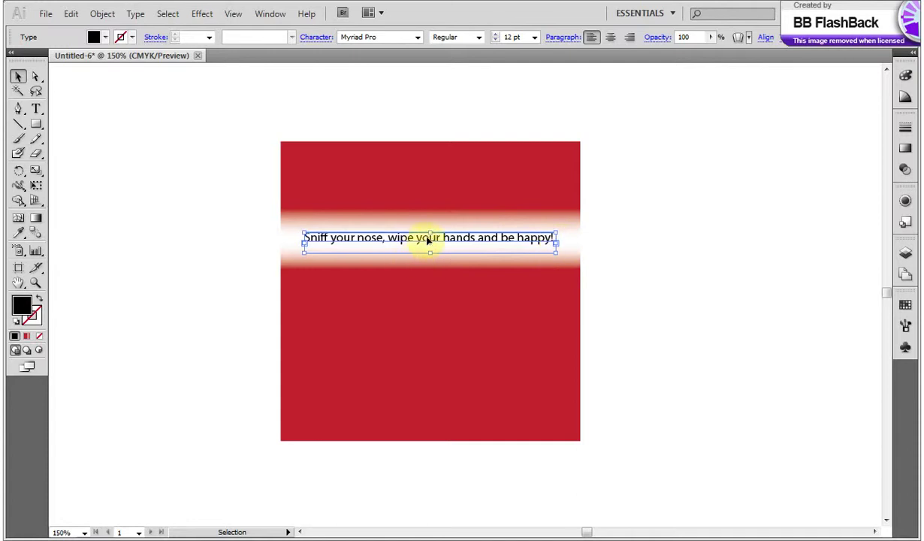
{"action": "left_click_drag", "start_coordinate": [430, 242], "coordinate": [430, 247]}
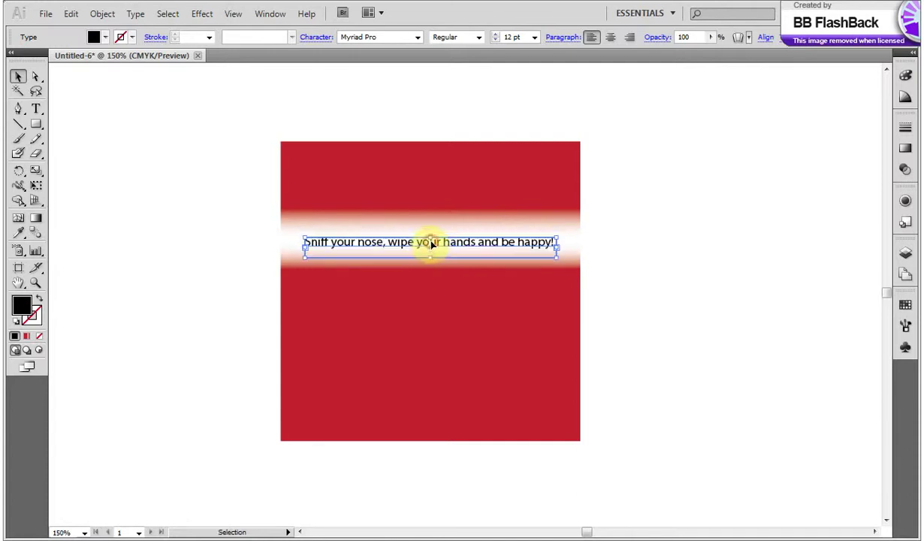
- Draw a horizontal line about 100 mm long across the square, along the upper edge of the white band
{"action": "left_click", "coordinate": [441, 283]}
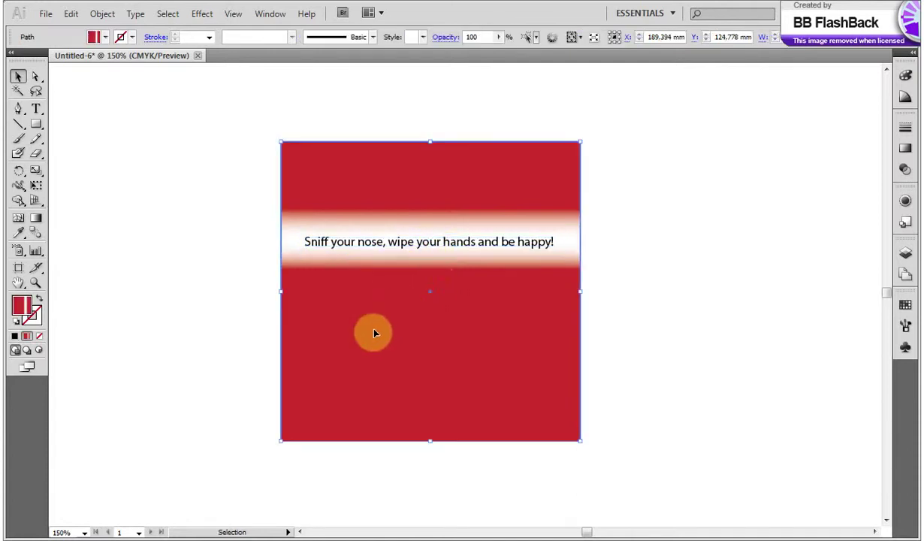
{"action": "left_click", "coordinate": [22, 133]}
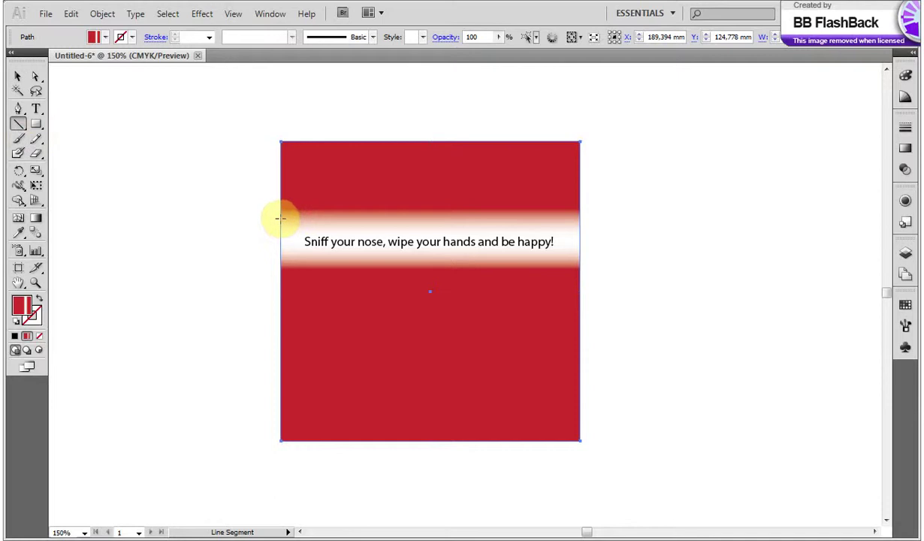
{"action": "left_click_drag", "start_coordinate": [279, 217], "coordinate": [579, 217]}
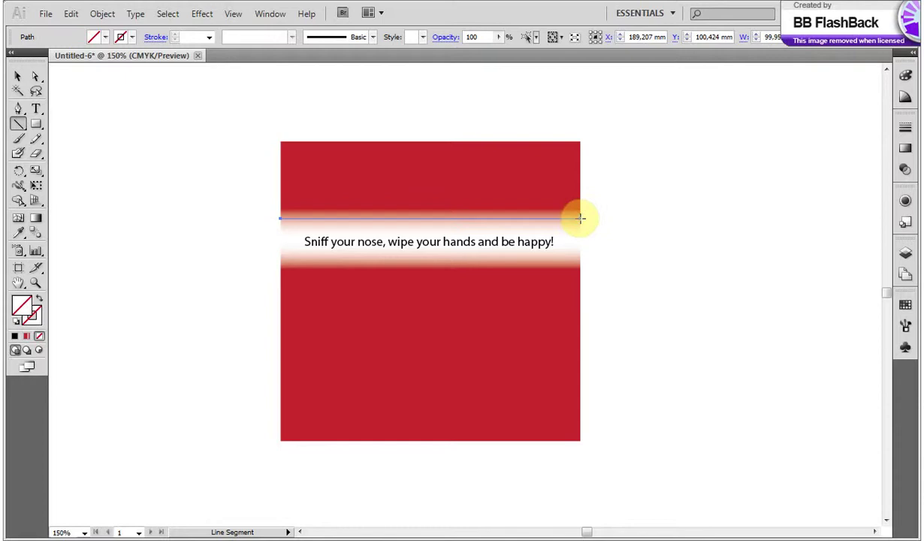
- Give the line a 2 pt black stroke with round caps
{"action": "left_click", "coordinate": [905, 132]}
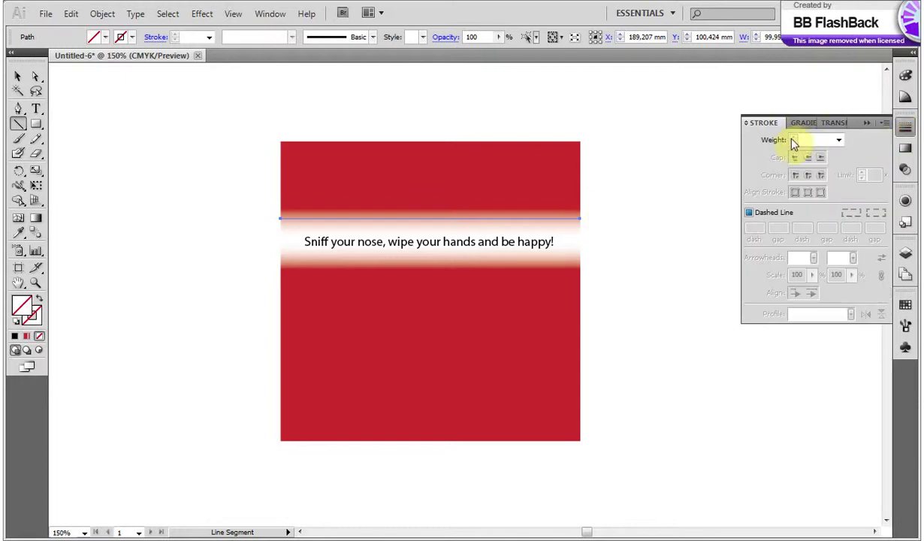
{"action": "left_click", "coordinate": [838, 140]}
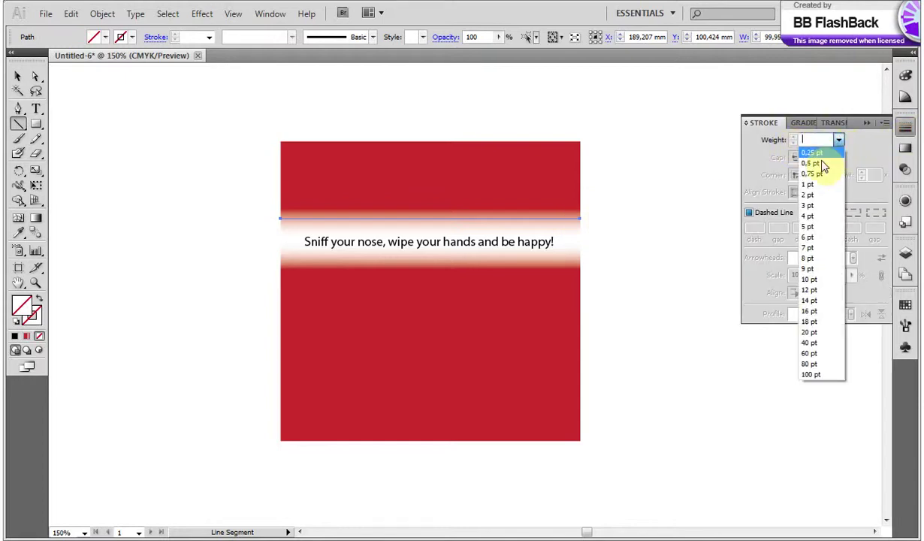
{"action": "left_click", "coordinate": [809, 195]}
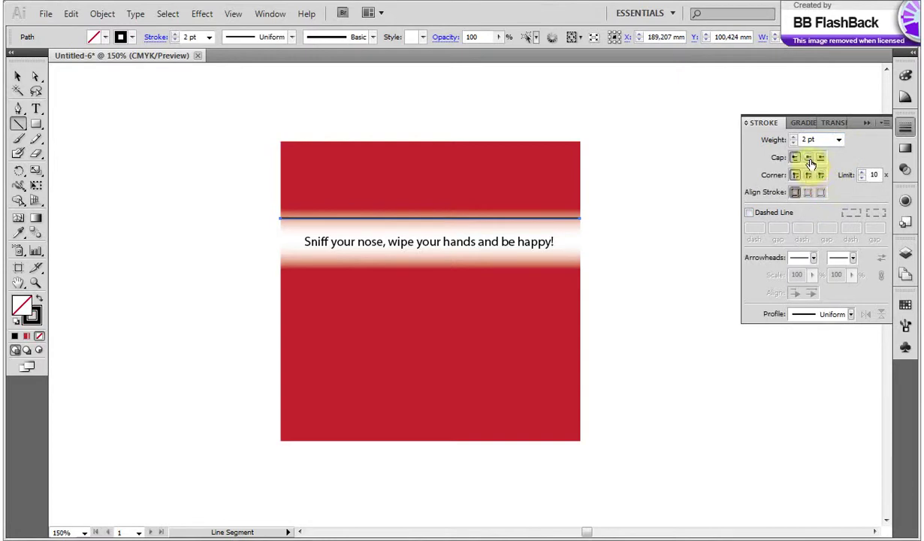
{"action": "left_click", "coordinate": [809, 159]}
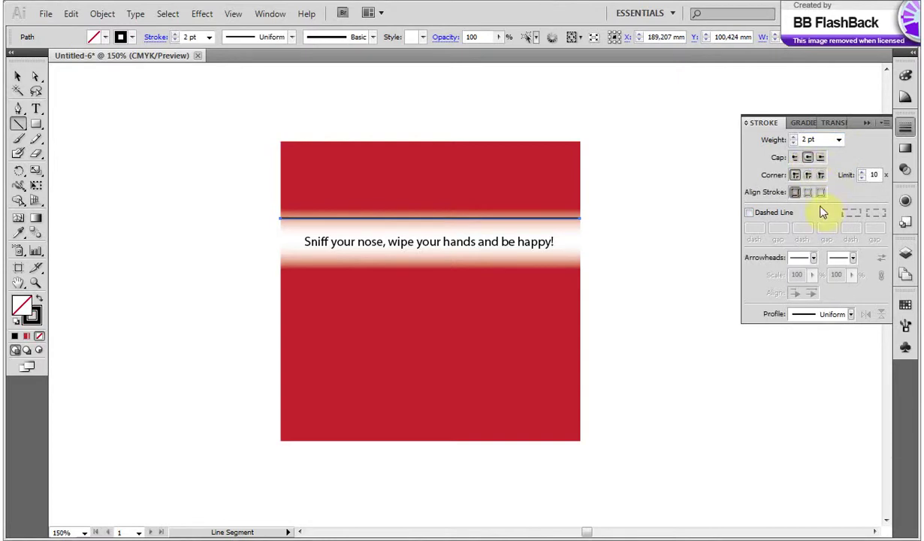
- Make the line dashed with three 1 pt dashes and 3 pt gaps, and apply the width profile that tapers at both ends
{"action": "left_click", "coordinate": [750, 213]}
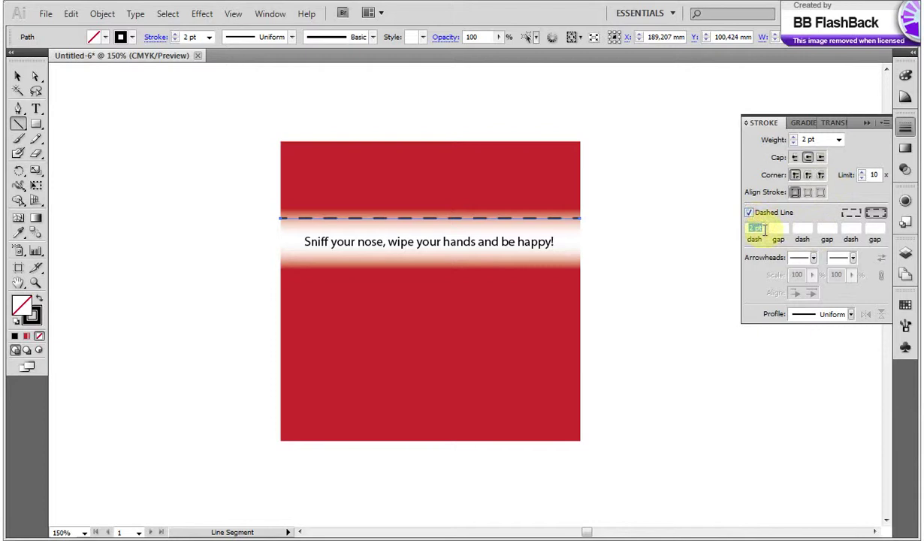
{"action": "type", "text": "1"}
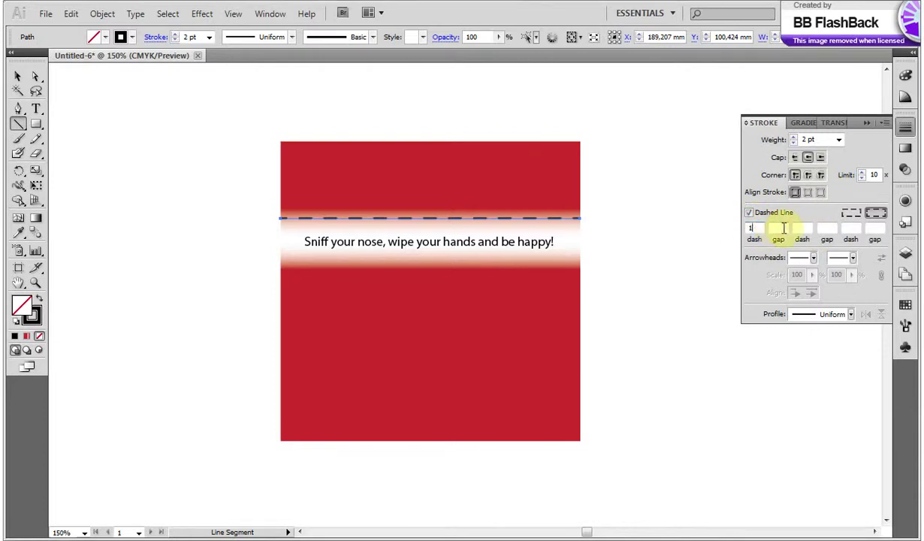
{"action": "key", "text": "Return"}
{"action": "type", "text": "3"}
{"action": "left_click", "coordinate": [799, 228]}
{"action": "type", "text": "1"}
{"action": "left_click", "coordinate": [824, 227]}
{"action": "type", "text": "1"}
{"action": "left_click", "coordinate": [872, 228]}
{"action": "type", "text": "3"}
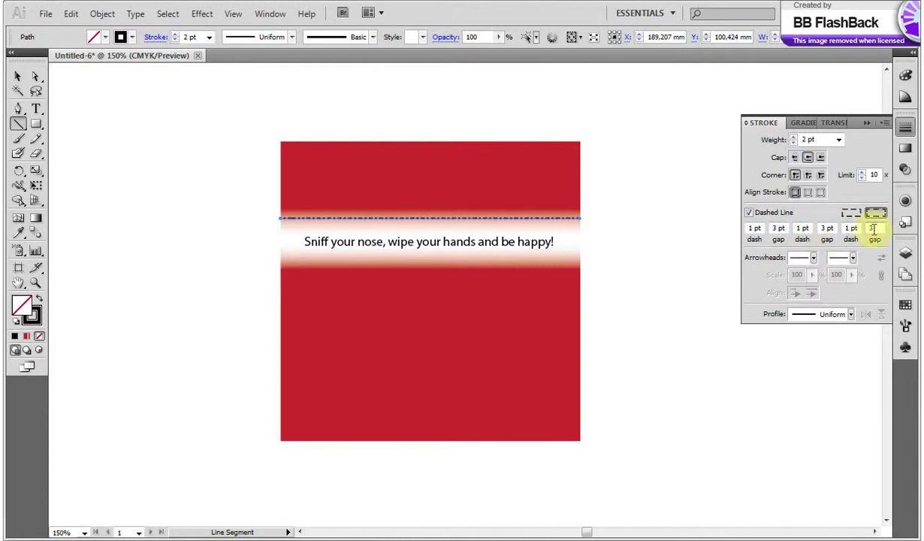
{"action": "left_click", "coordinate": [850, 314]}
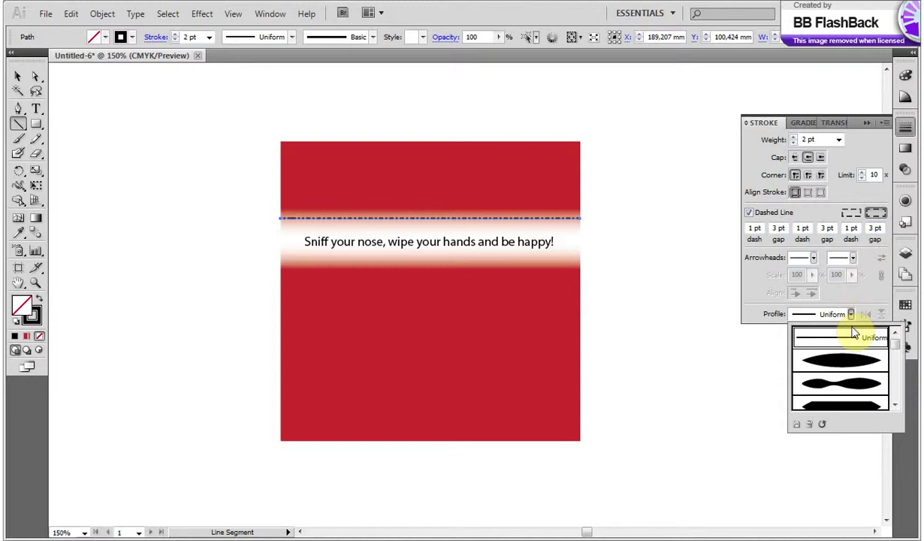
{"action": "left_click", "coordinate": [848, 358]}
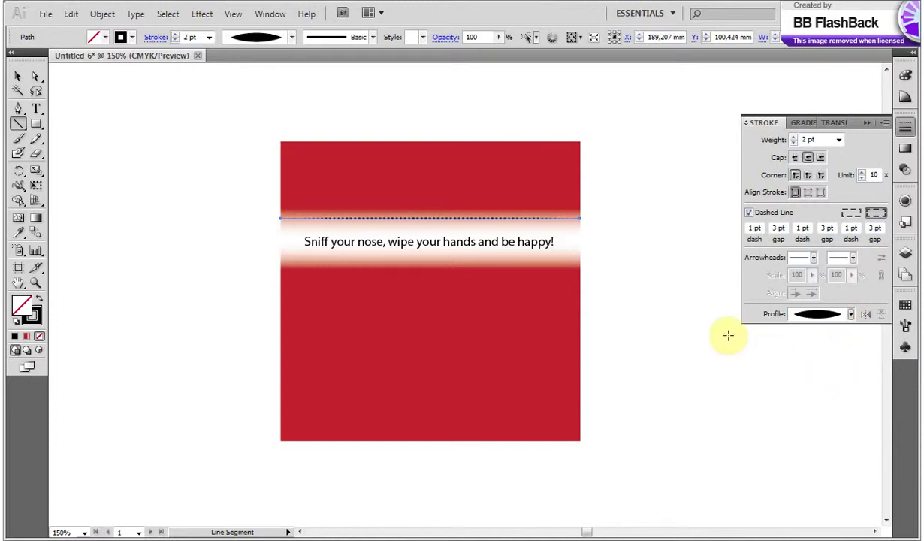
- Duplicate the dashed line along the lower edge of the white band, below the slogan
{"action": "left_click", "coordinate": [865, 123]}
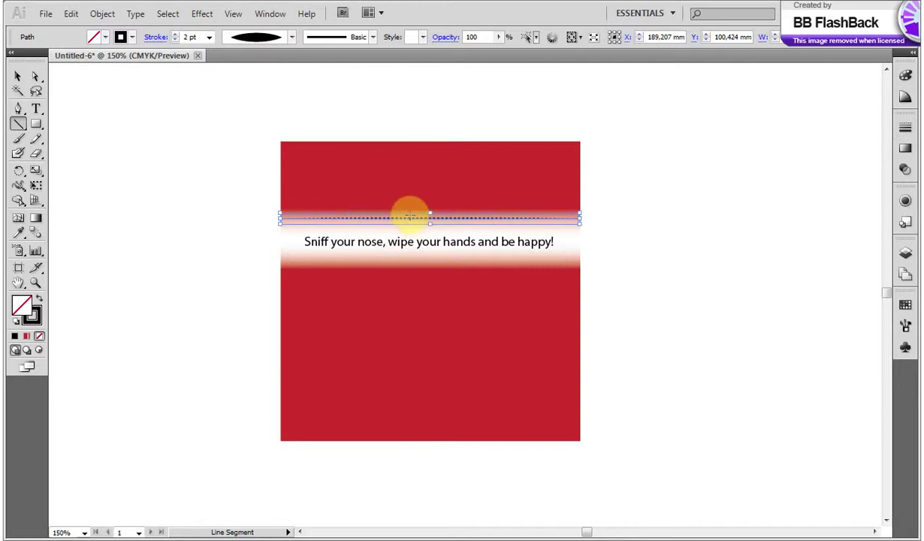
{"action": "left_click_drag", "start_coordinate": [415, 217], "coordinate": [426, 264]}
{"action": "left_click", "coordinate": [15, 78]}
{"action": "left_click", "coordinate": [380, 290]}
{"action": "left_click", "coordinate": [35, 283]}
{"action": "left_click", "coordinate": [434, 266]}
{"action": "scroll", "coordinate": [436, 267], "scroll_direction": "down", "scroll_amount": 2}
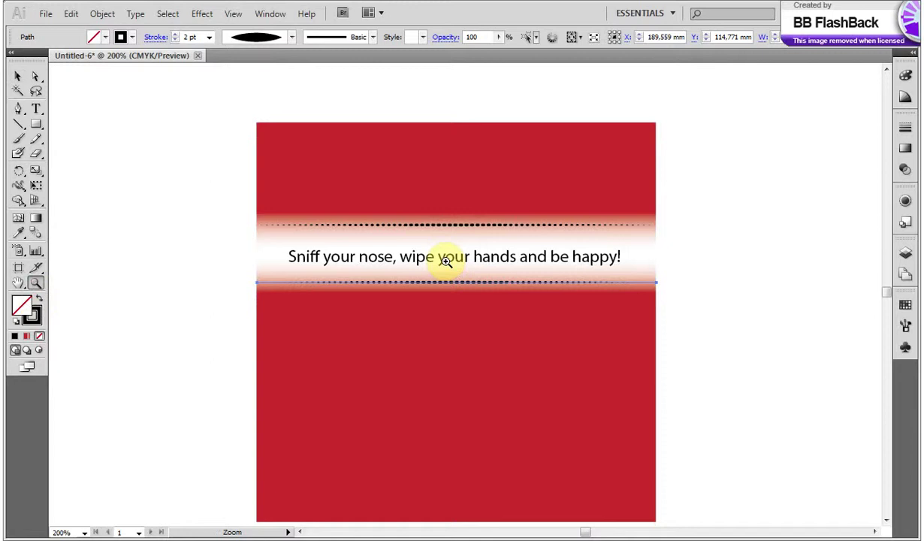
- Draw a small upright triangle with the Star tool on the red area, just below the left end of the band
{"action": "left_click", "coordinate": [35, 124]}
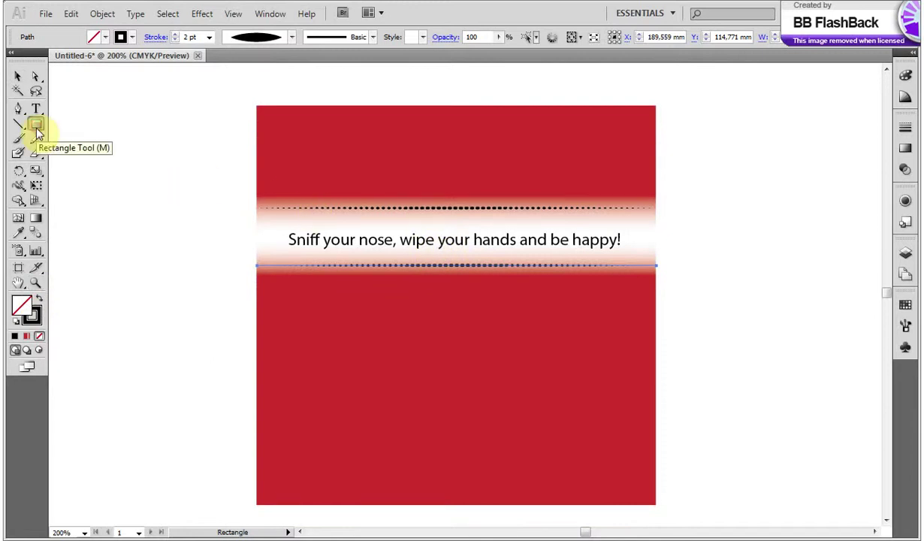
{"action": "left_click", "coordinate": [35, 124]}
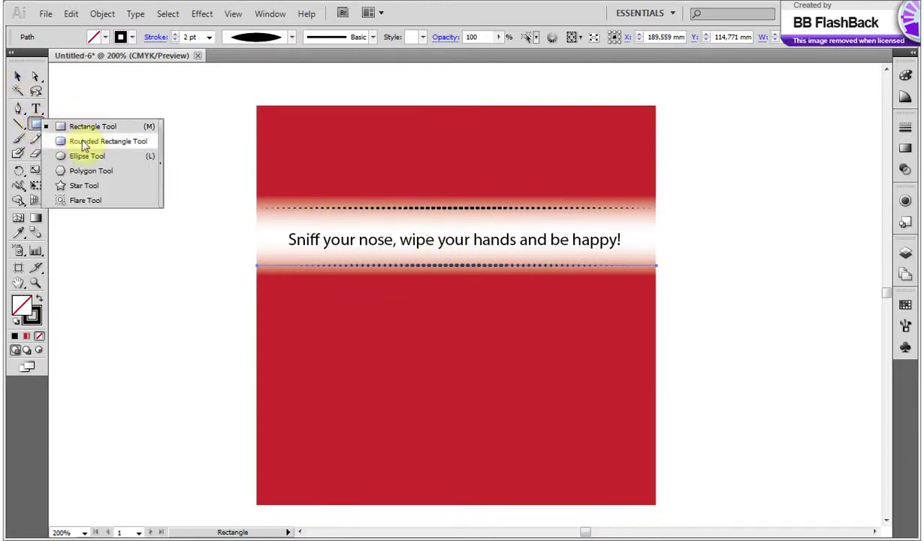
{"action": "left_click", "coordinate": [89, 185]}
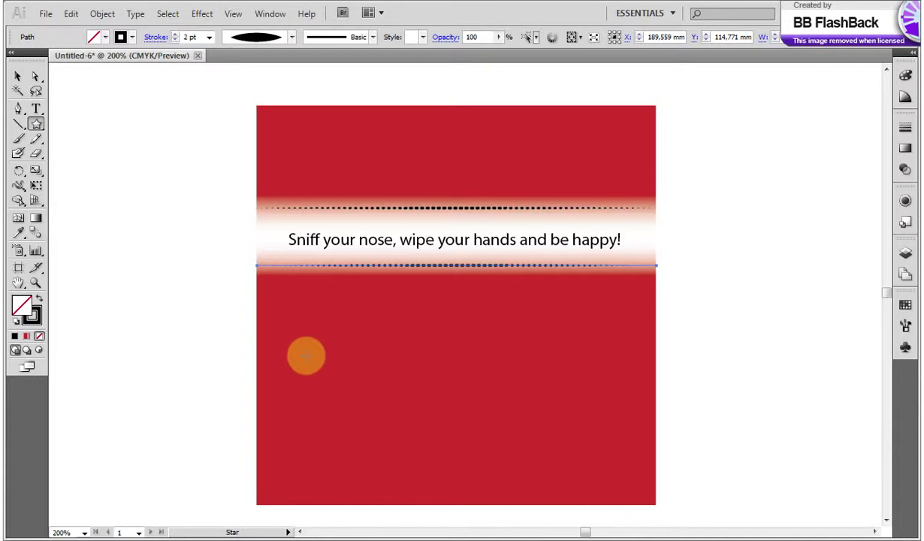
{"action": "mouse_move", "coordinate": [315, 331]}
{"action": "left_mouse_down"}
{"action": "mouse_move", "coordinate": [353, 358]}
{"action": "mouse_move", "coordinate": [350, 351]}
{"action": "left_mouse_up"}
{"action": "key", "text": "Down"}
{"action": "key", "text": "Down"}
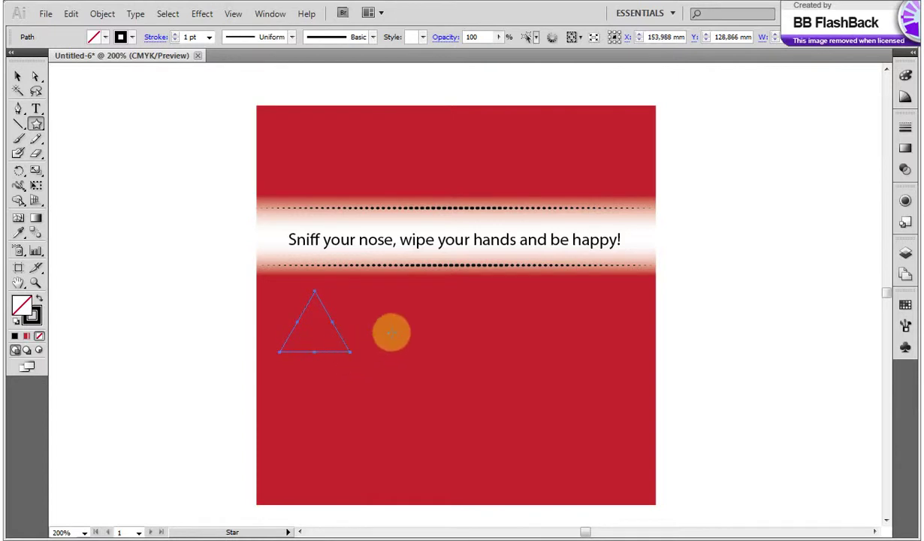
- Give the triangle a white 2 pt stroke with round join corners
{"action": "left_click", "coordinate": [906, 131]}
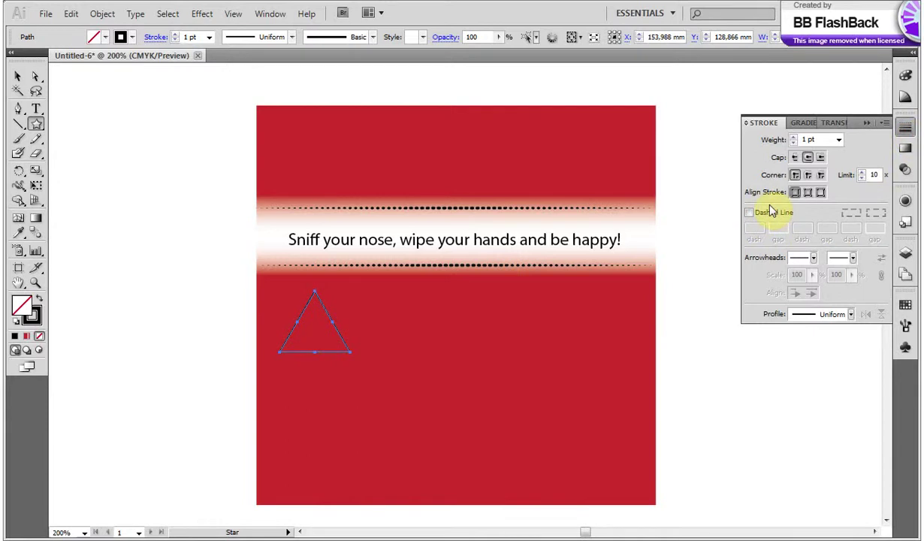
{"action": "left_click", "coordinate": [839, 144]}
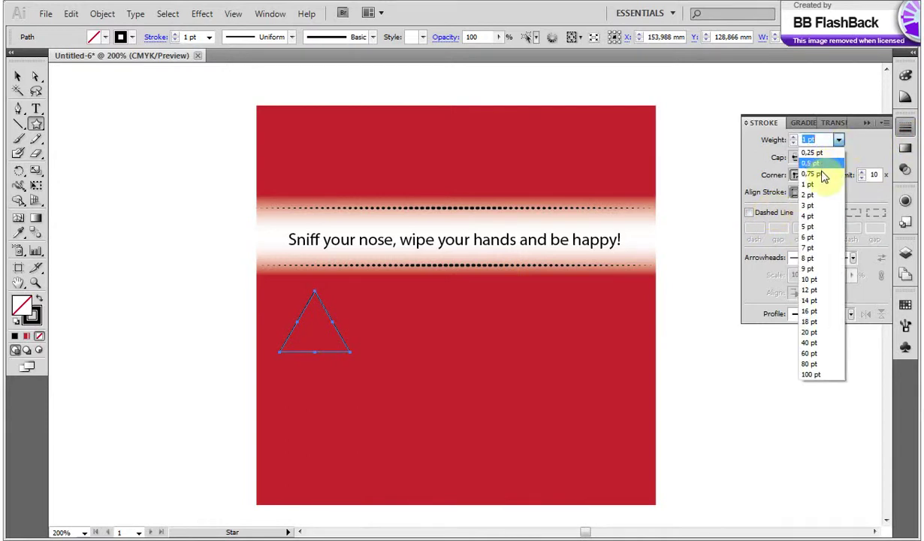
{"action": "left_click", "coordinate": [814, 197]}
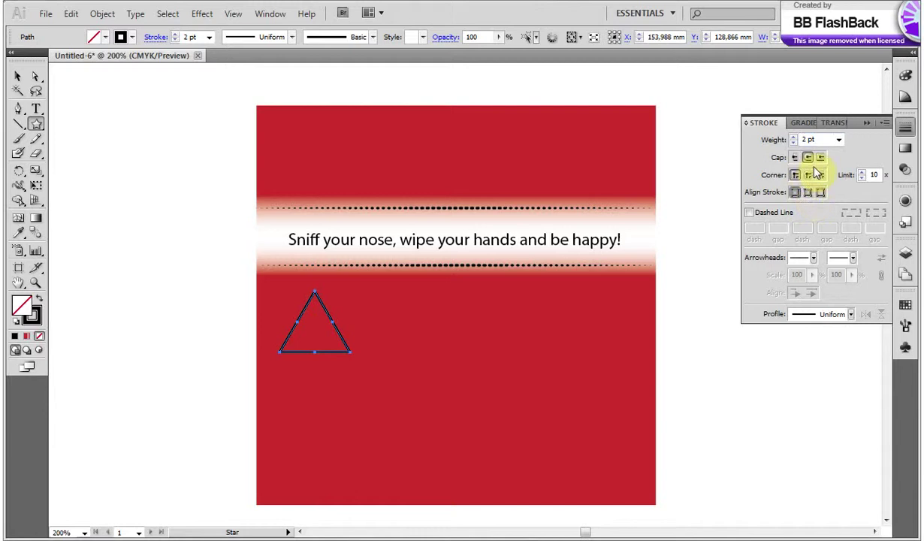
{"action": "left_click", "coordinate": [808, 175]}
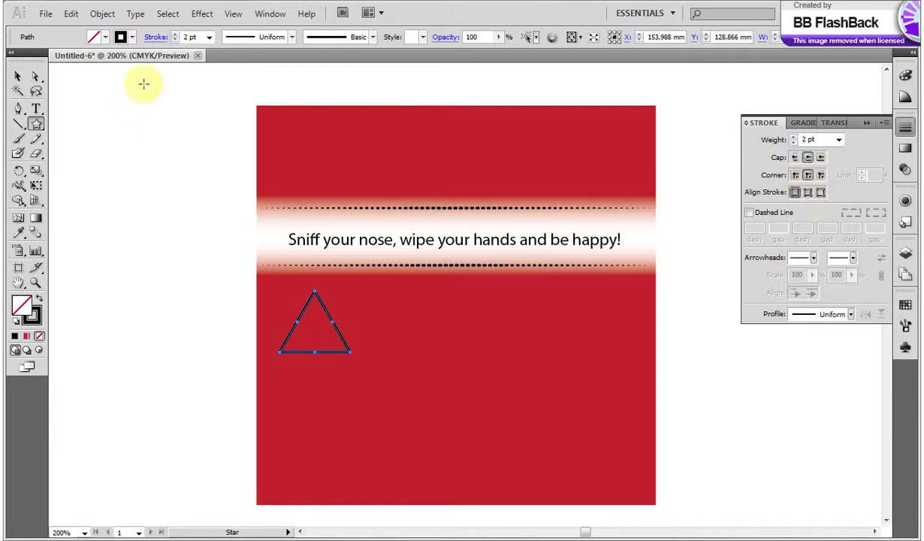
{"action": "left_click", "coordinate": [132, 37]}
{"action": "left_click", "coordinate": [27, 50]}
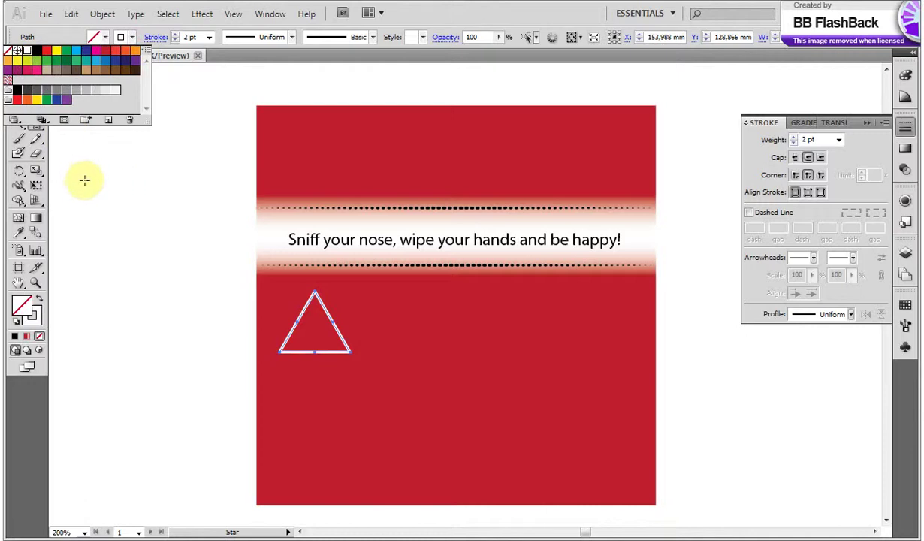
{"action": "left_click", "coordinate": [98, 160]}
- Copy the triangle and place the duplicate slightly below the original so that the two overlap
{"action": "left_click", "coordinate": [293, 324], "text": "ctrl"}
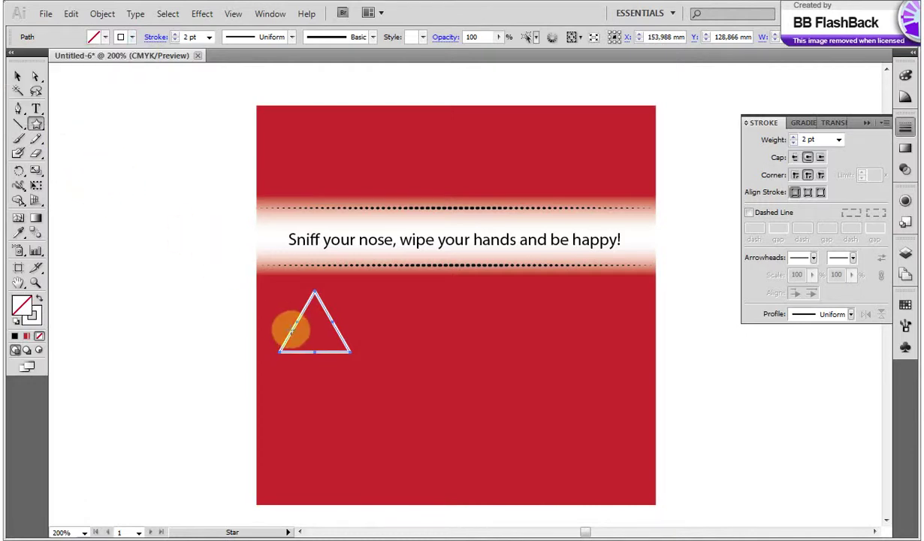
{"action": "key", "text": "ctrl+c"}
{"action": "key", "text": "ctrl+v"}
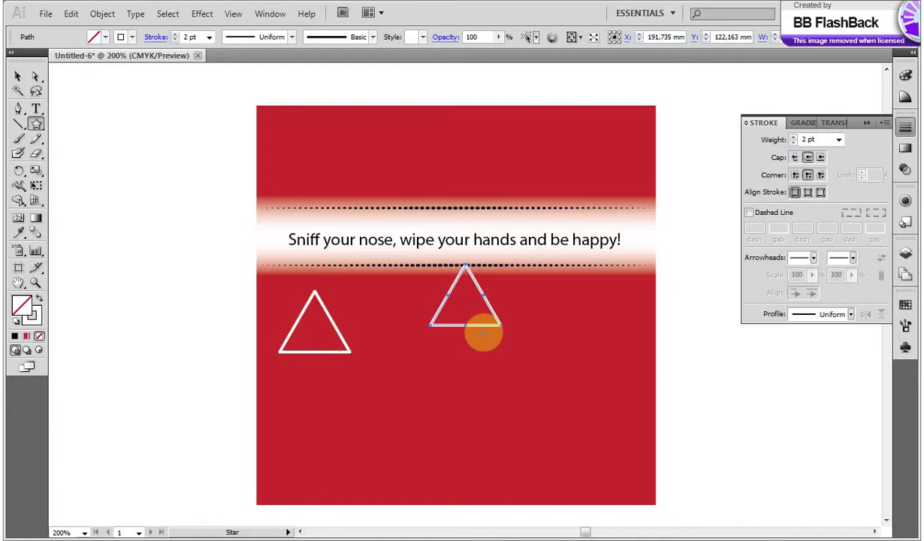
{"action": "left_click", "coordinate": [18, 76]}
{"action": "left_click_drag", "start_coordinate": [483, 322], "coordinate": [464, 348]}
{"action": "left_click_drag", "start_coordinate": [341, 356], "coordinate": [341, 348]}
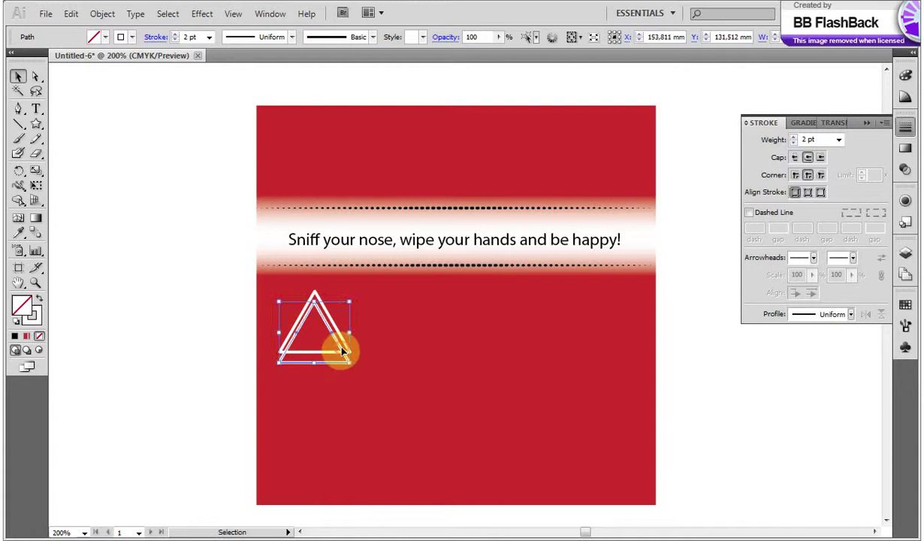
- Paste two more triangles and stack each slightly lower over the previous one, making the last one a little larger
{"action": "key", "text": "ctrl+v"}
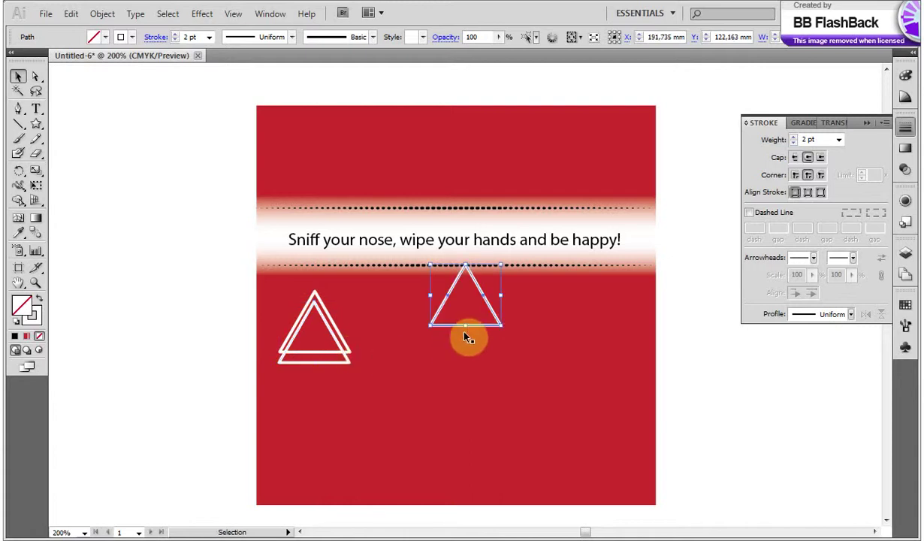
{"action": "key", "text": "ctrl+shift+a"}
{"action": "left_click_drag", "start_coordinate": [501, 328], "coordinate": [350, 372]}
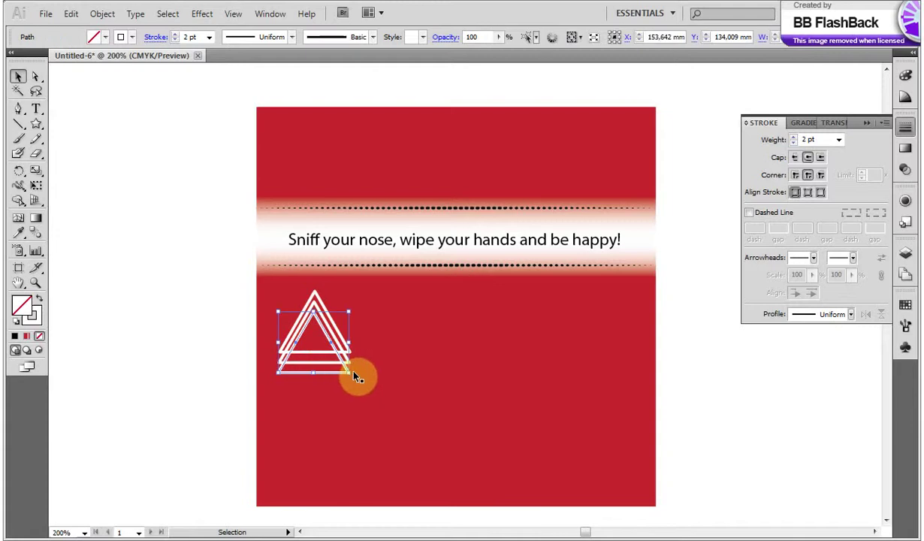
{"action": "key", "text": "ctrl+shift+a"}
{"action": "key", "text": "ctrl+v"}
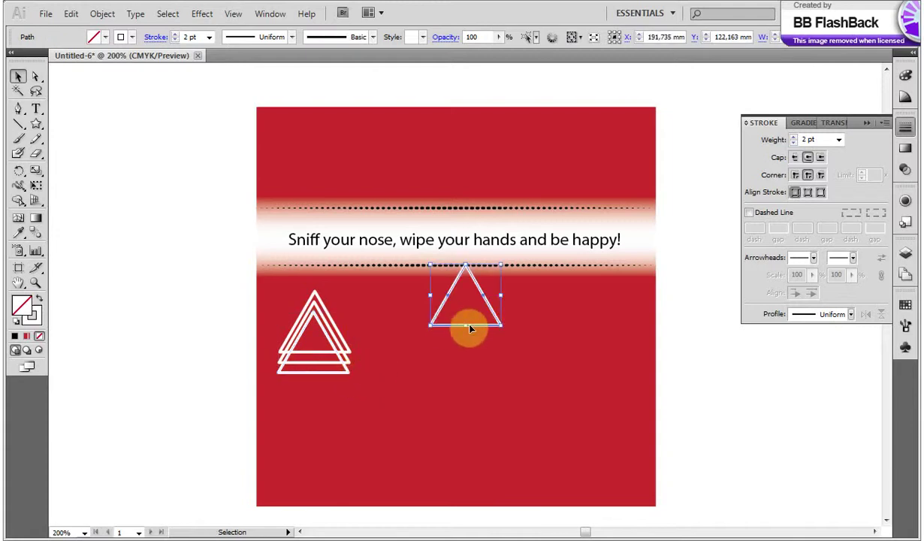
{"action": "mouse_move", "coordinate": [467, 327]}
{"action": "left_mouse_down"}
{"action": "mouse_move", "coordinate": [318, 392]}
{"action": "mouse_move", "coordinate": [357, 396]}
{"action": "mouse_move", "coordinate": [350, 385]}
{"action": "mouse_move", "coordinate": [359, 385]}
{"action": "left_mouse_up"}
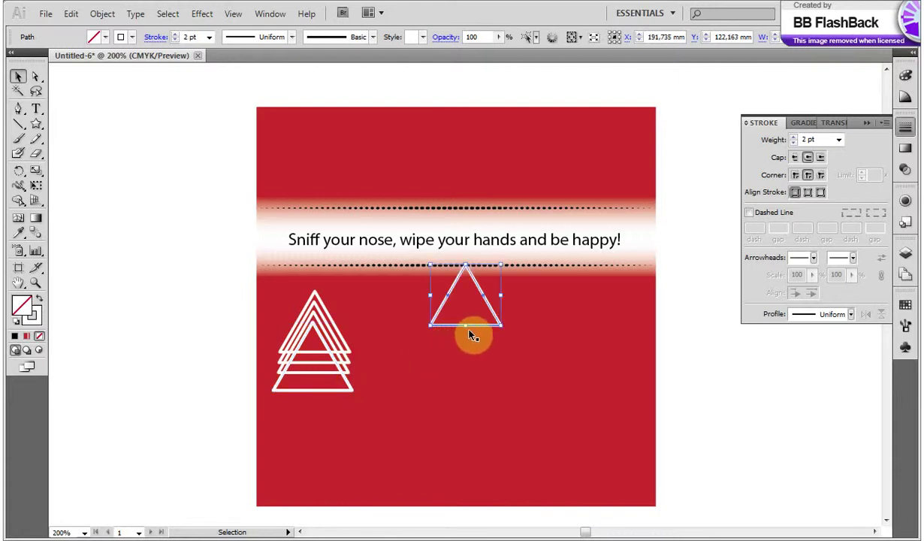
- Add three more overlapping triangles below the stack, enlarging them progressively so the tree shape widens towards its base
{"action": "left_click_drag", "start_coordinate": [504, 328], "coordinate": [511, 339]}
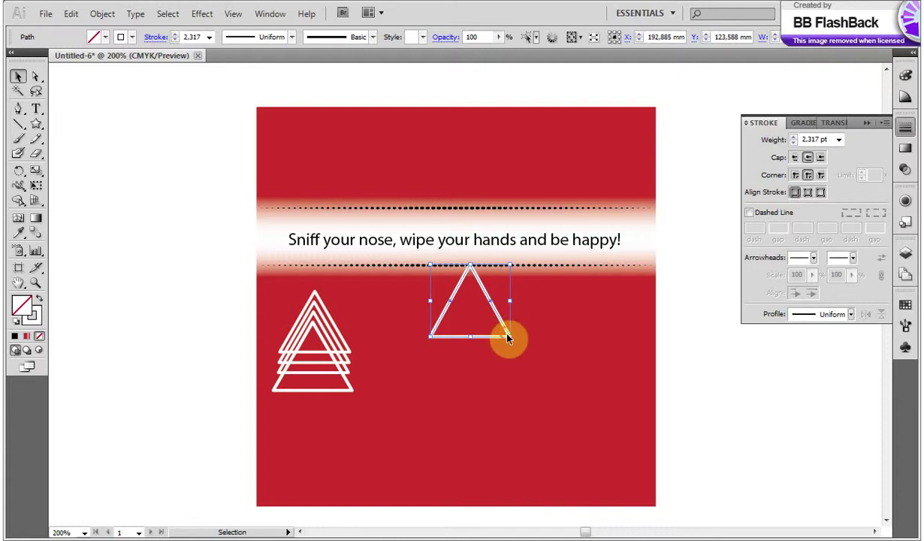
{"action": "left_click_drag", "start_coordinate": [355, 414], "coordinate": [354, 402]}
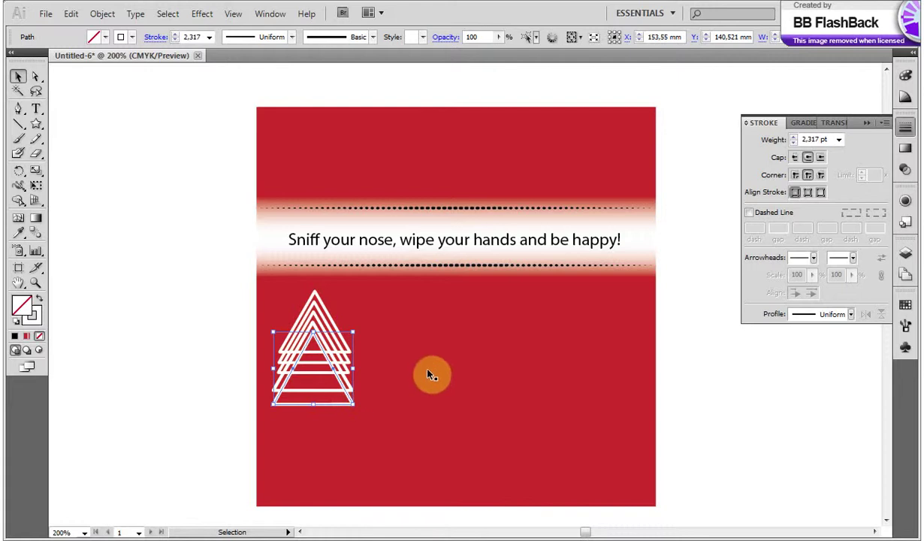
{"action": "key", "text": "ctrl+z"}
{"action": "key", "text": "ctrl+z"}
{"action": "mouse_move", "coordinate": [491, 339]}
{"action": "left_mouse_down"}
{"action": "mouse_move", "coordinate": [367, 431]}
{"action": "mouse_move", "coordinate": [346, 423]}
{"action": "mouse_move", "coordinate": [355, 436]}
{"action": "mouse_move", "coordinate": [353, 422]}
{"action": "left_mouse_up"}
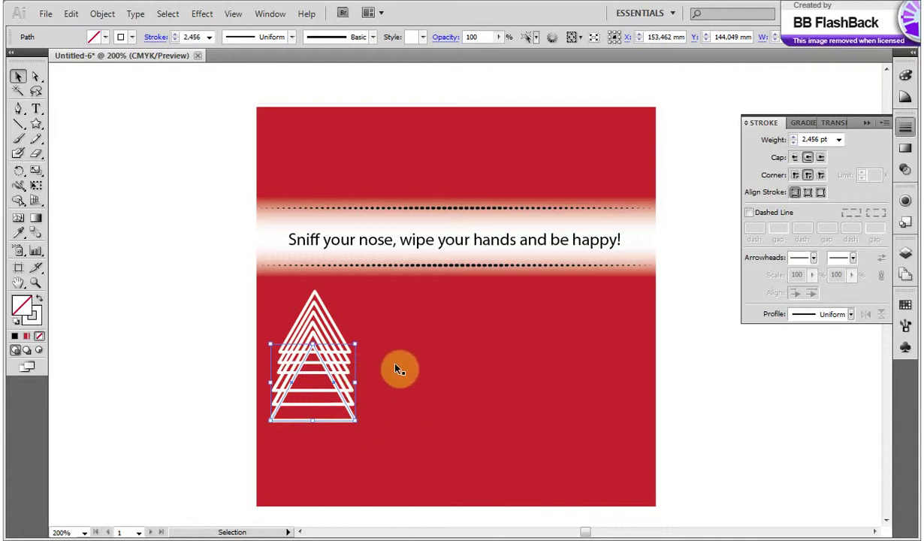
{"action": "key", "text": "ctrl+v"}
{"action": "mouse_move", "coordinate": [496, 323]}
{"action": "left_mouse_down"}
{"action": "mouse_move", "coordinate": [342, 435]}
{"action": "mouse_move", "coordinate": [366, 458]}
{"action": "mouse_move", "coordinate": [357, 436]}
{"action": "left_mouse_up"}
- Select all seven stacked triangles and unite them into a single tree outline with Pathfinder
{"action": "left_click", "coordinate": [35, 282]}
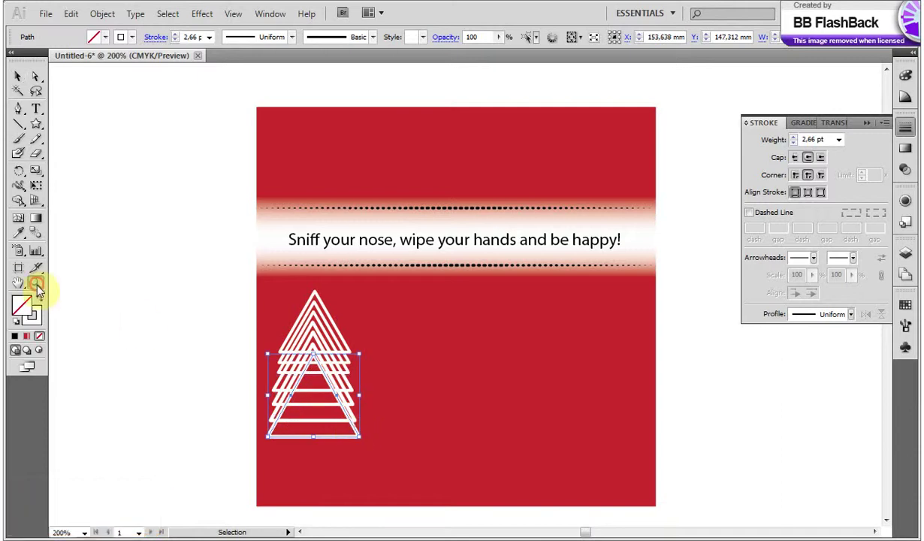
{"action": "left_click", "coordinate": [321, 369]}
{"action": "left_click", "coordinate": [476, 272]}
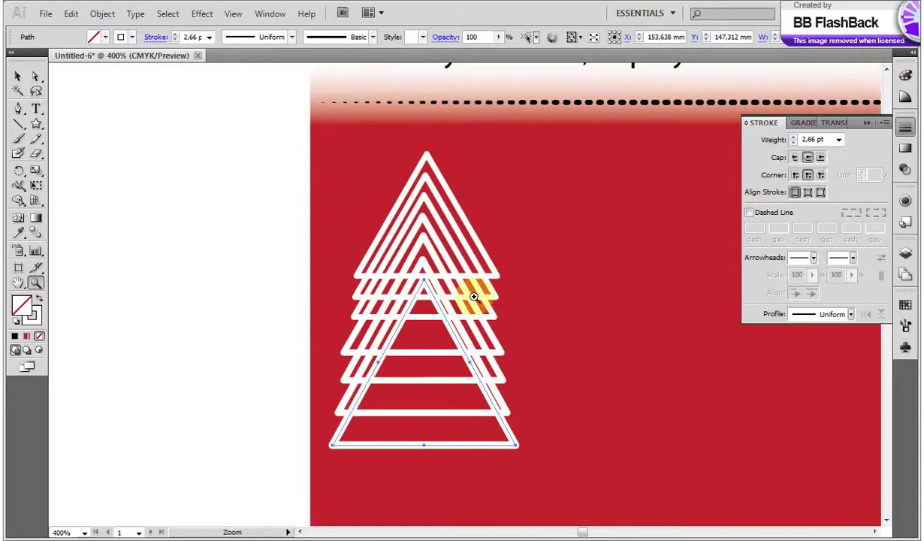
{"action": "left_click", "coordinate": [271, 15]}
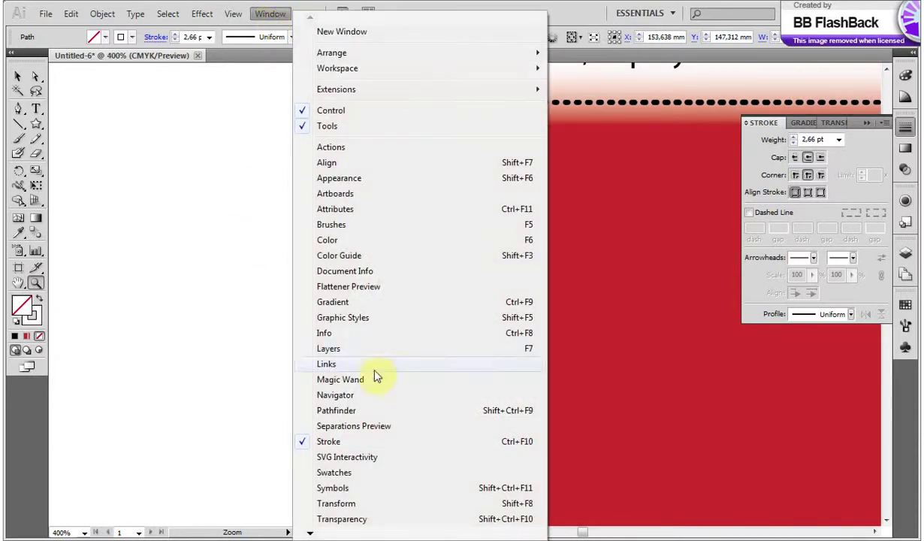
{"action": "left_click", "coordinate": [370, 410]}
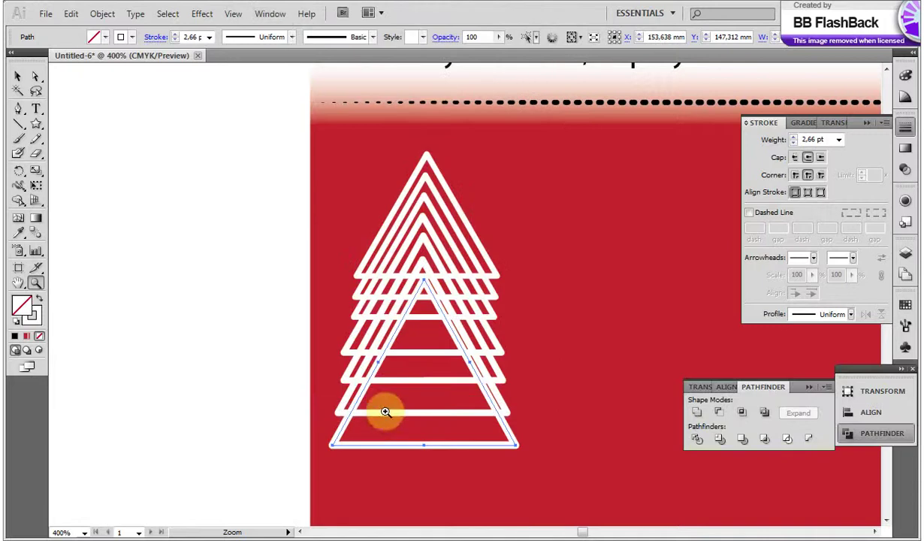
{"action": "left_click", "coordinate": [19, 78]}
{"action": "left_click", "coordinate": [440, 184]}
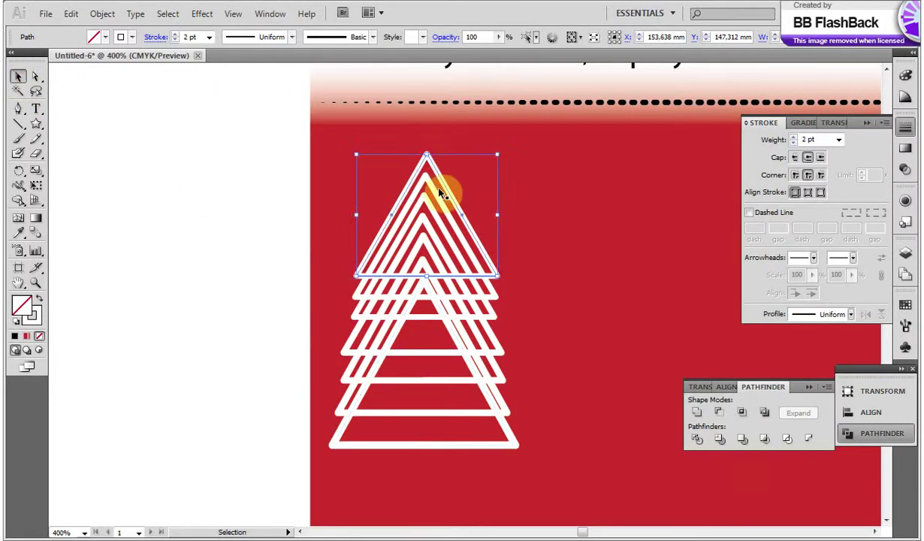
{"action": "left_click", "coordinate": [450, 222], "text": "shift"}
{"action": "left_click", "coordinate": [446, 236], "text": "shift"}
{"action": "left_click", "coordinate": [437, 257], "text": "shift"}
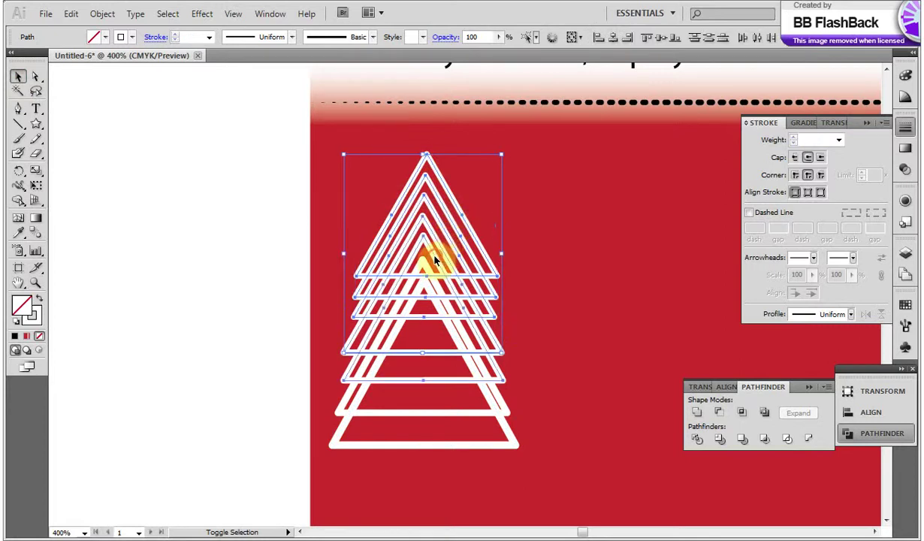
{"action": "key", "text": "ctrl+a"}
{"action": "left_click", "coordinate": [436, 291]}
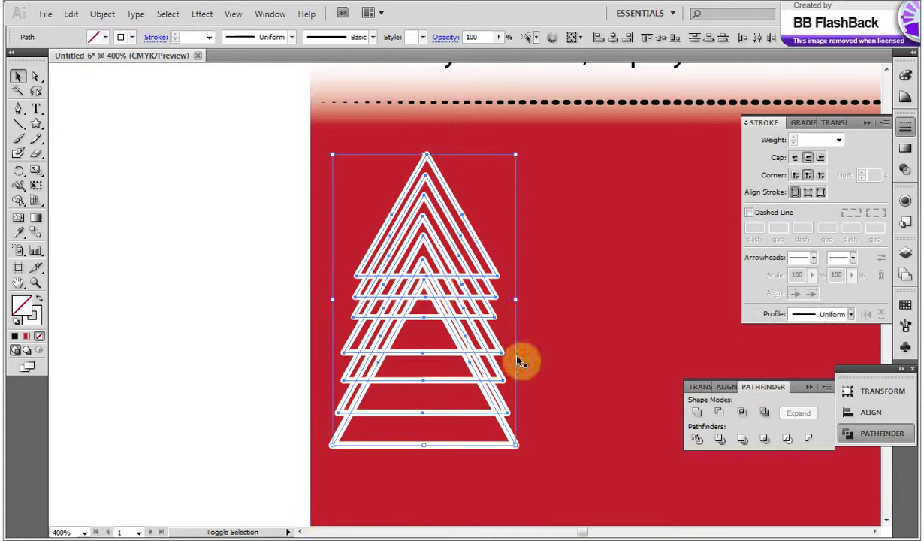
{"action": "left_click", "coordinate": [697, 415]}
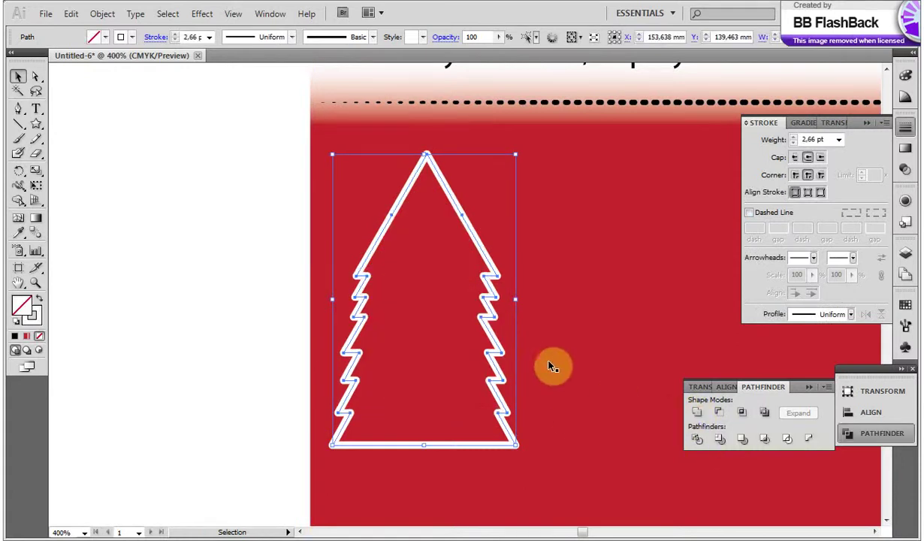
- Duplicate the tree outline and place two copies in a row beside the original
{"action": "left_click", "coordinate": [36, 283]}
{"action": "left_click", "coordinate": [488, 301], "text": "alt"}
{"action": "left_click", "coordinate": [522, 302], "text": "alt"}
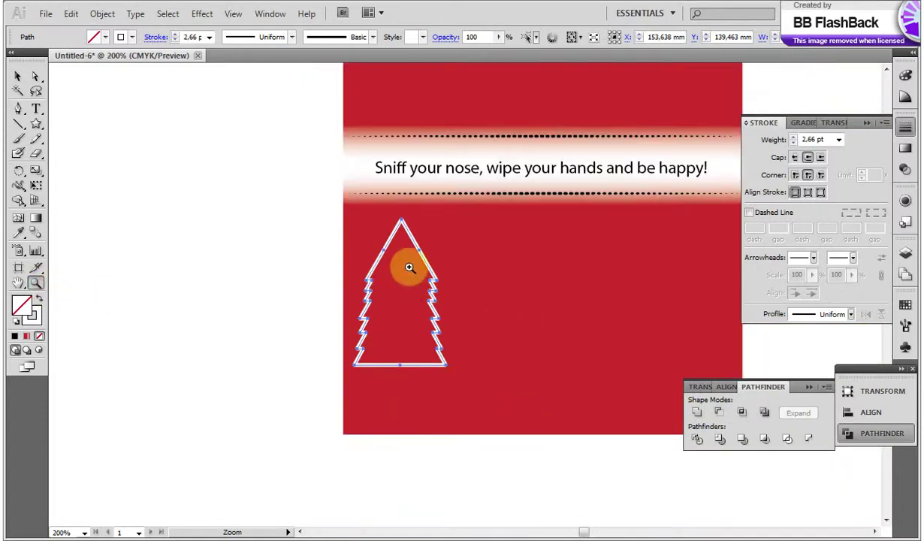
{"action": "key", "text": "ctrl"}
{"action": "left_click_drag", "start_coordinate": [412, 270], "coordinate": [476, 274]}
{"action": "left_click", "coordinate": [19, 76]}
{"action": "left_click", "coordinate": [502, 303]}
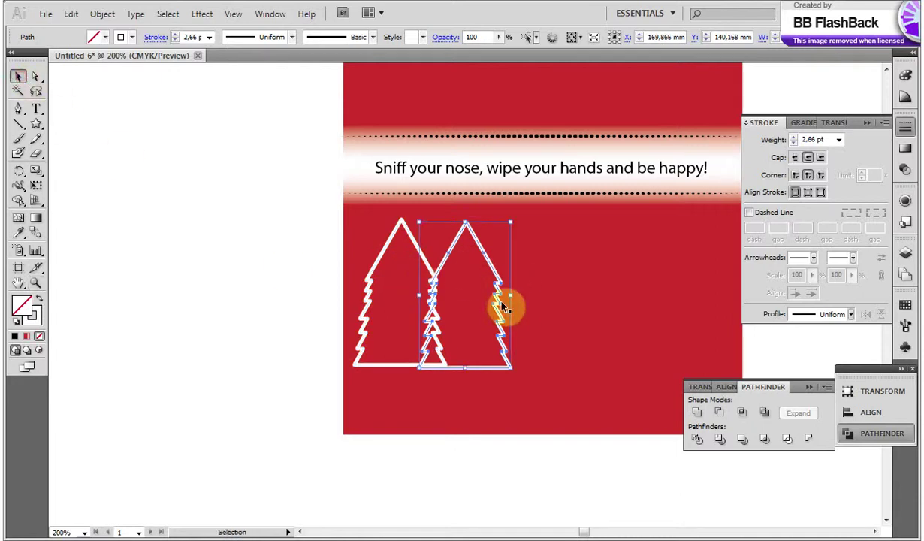
{"action": "left_click_drag", "start_coordinate": [496, 299], "coordinate": [640, 285]}
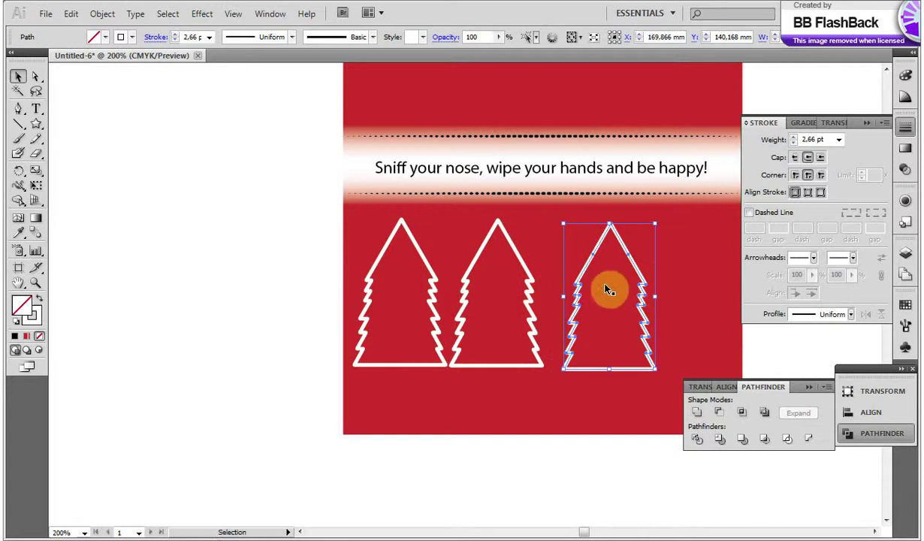
- Place another tree copy slightly higher at the right end of the row and one lower, overlapping the two middle trees
{"action": "left_click", "coordinate": [605, 290]}
{"action": "left_click", "coordinate": [506, 295]}
{"action": "left_click_drag", "start_coordinate": [495, 285], "coordinate": [711, 273]}
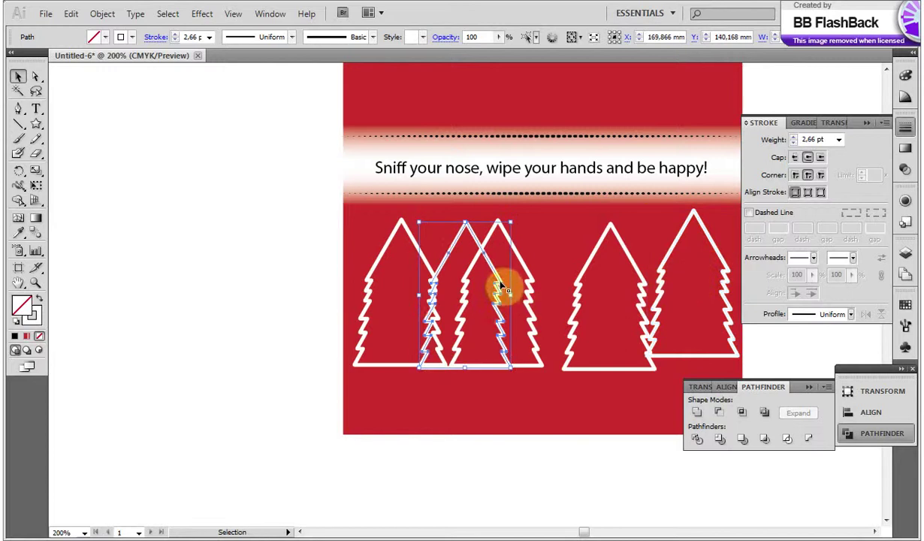
{"action": "left_click_drag", "start_coordinate": [499, 286], "coordinate": [517, 309]}
{"action": "left_click_drag", "start_coordinate": [592, 335], "coordinate": [592, 335]}
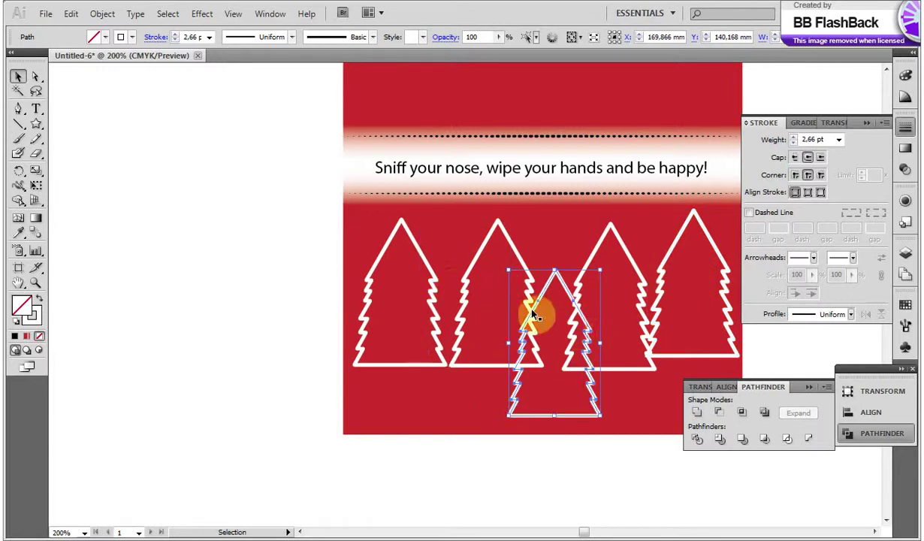
- Shrink the two leftmost trees and move the second one up so it overlaps the first tree's right side
{"action": "left_click", "coordinate": [433, 274]}
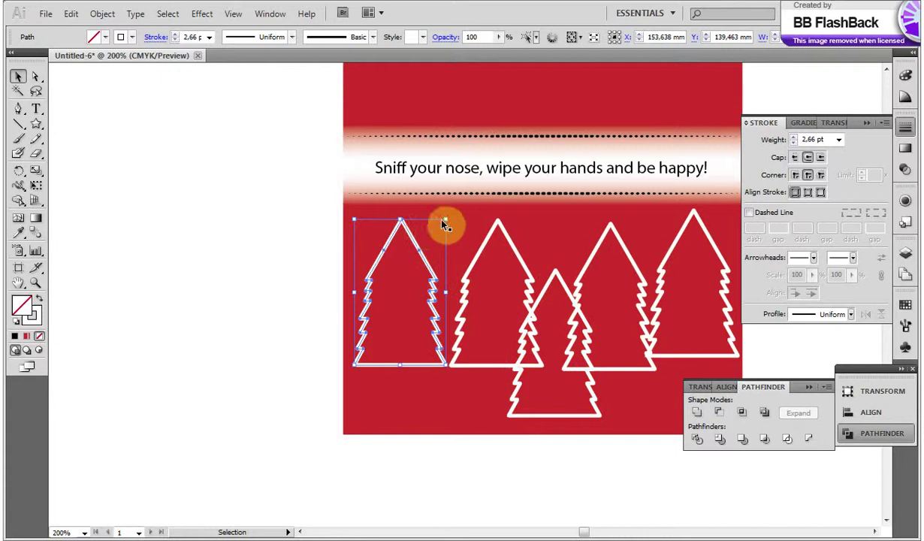
{"action": "mouse_move", "coordinate": [447, 218]}
{"action": "left_mouse_down"}
{"action": "mouse_move", "coordinate": [415, 272]}
{"action": "mouse_move", "coordinate": [421, 261]}
{"action": "left_mouse_up"}
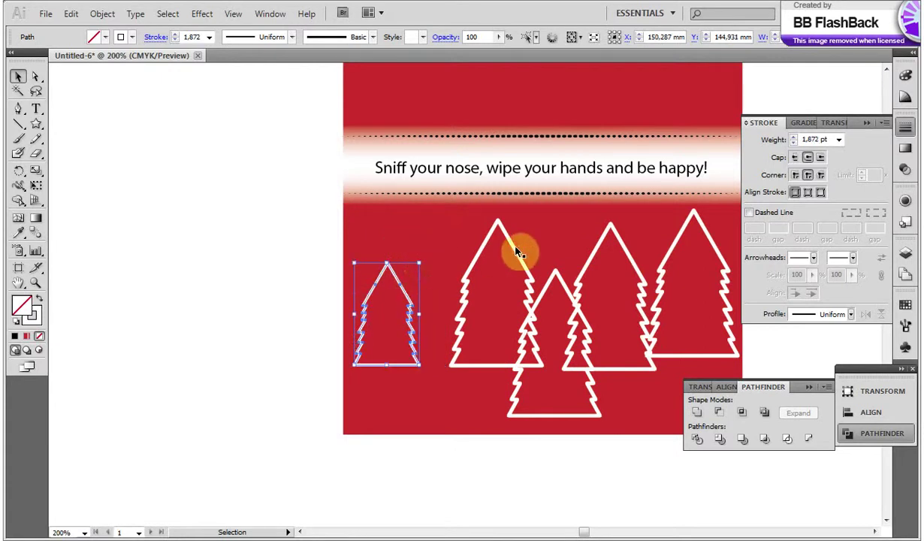
{"action": "left_click_drag", "start_coordinate": [517, 253], "coordinate": [494, 255]}
{"action": "mouse_move", "coordinate": [449, 231]}
{"action": "left_mouse_down"}
{"action": "mouse_move", "coordinate": [458, 237]}
{"action": "mouse_move", "coordinate": [447, 255]}
{"action": "mouse_move", "coordinate": [437, 242]}
{"action": "left_mouse_up"}
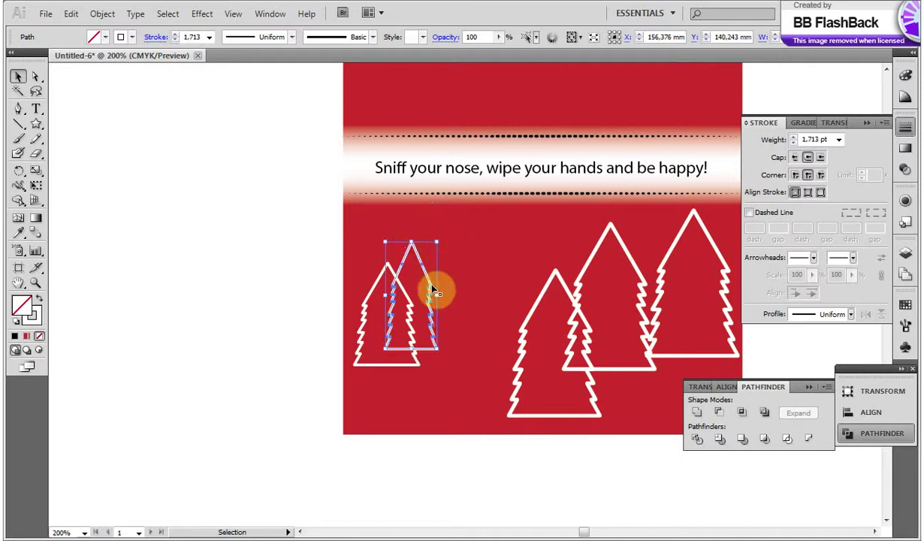
{"action": "left_click_drag", "start_coordinate": [435, 284], "coordinate": [441, 271]}
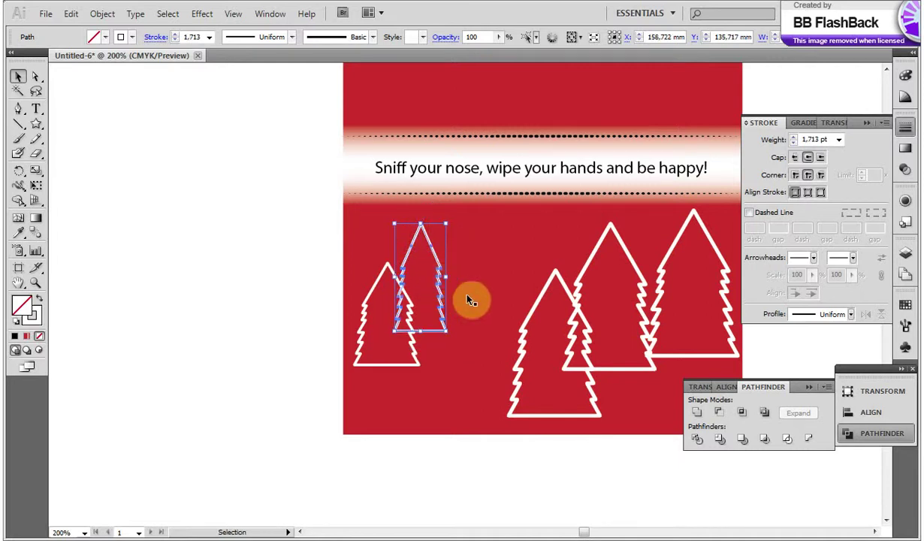
- Shrink the lowest tree and move it beside the two left trees to form an overlapping group of three
{"action": "left_click", "coordinate": [535, 308]}
{"action": "mouse_move", "coordinate": [600, 271]}
{"action": "left_mouse_down"}
{"action": "mouse_move", "coordinate": [584, 283]}
{"action": "mouse_move", "coordinate": [584, 301]}
{"action": "mouse_move", "coordinate": [596, 309]}
{"action": "mouse_move", "coordinate": [588, 303]}
{"action": "left_mouse_up"}
{"action": "left_click_drag", "start_coordinate": [570, 338], "coordinate": [483, 300]}
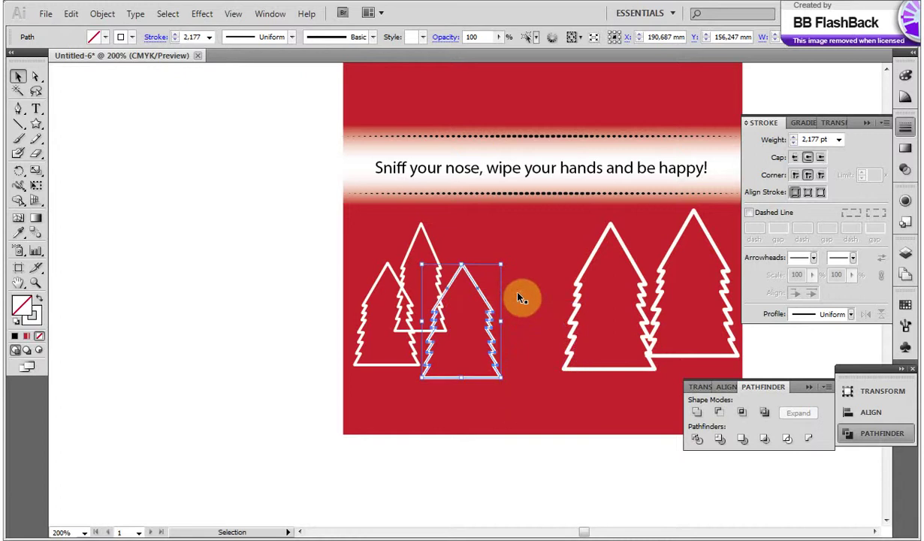
- Shrink the two remaining trees and arrange them as an overlapping pair near the square's right edge, the outer tree higher
{"action": "left_click", "coordinate": [711, 237]}
{"action": "mouse_move", "coordinate": [737, 212]}
{"action": "left_mouse_down"}
{"action": "mouse_move", "coordinate": [727, 208]}
{"action": "mouse_move", "coordinate": [711, 232]}
{"action": "mouse_move", "coordinate": [715, 291]}
{"action": "mouse_move", "coordinate": [717, 251]}
{"action": "left_mouse_up"}
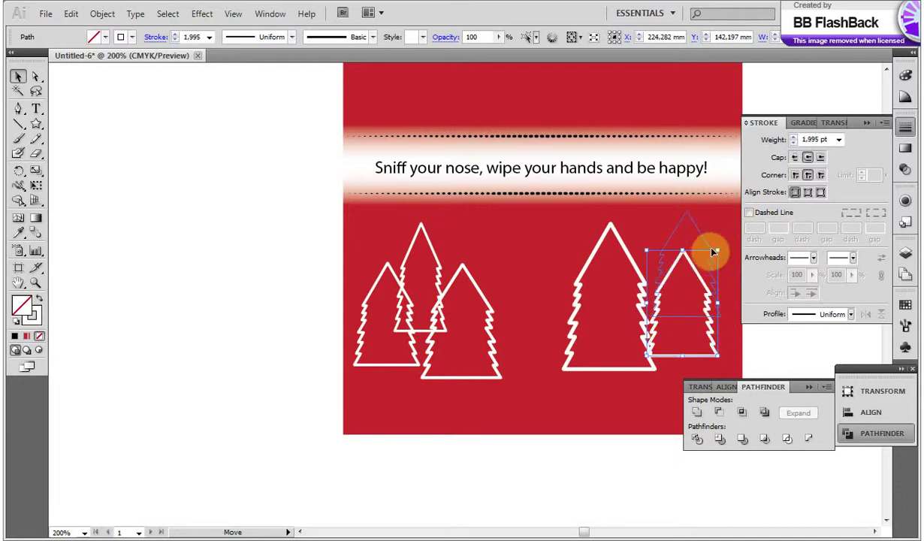
{"action": "key", "text": "ctrl+z"}
{"action": "left_click", "coordinate": [636, 273]}
{"action": "mouse_move", "coordinate": [655, 228]}
{"action": "left_mouse_down"}
{"action": "mouse_move", "coordinate": [647, 258]}
{"action": "mouse_move", "coordinate": [660, 244]}
{"action": "mouse_move", "coordinate": [633, 248]}
{"action": "left_mouse_up"}
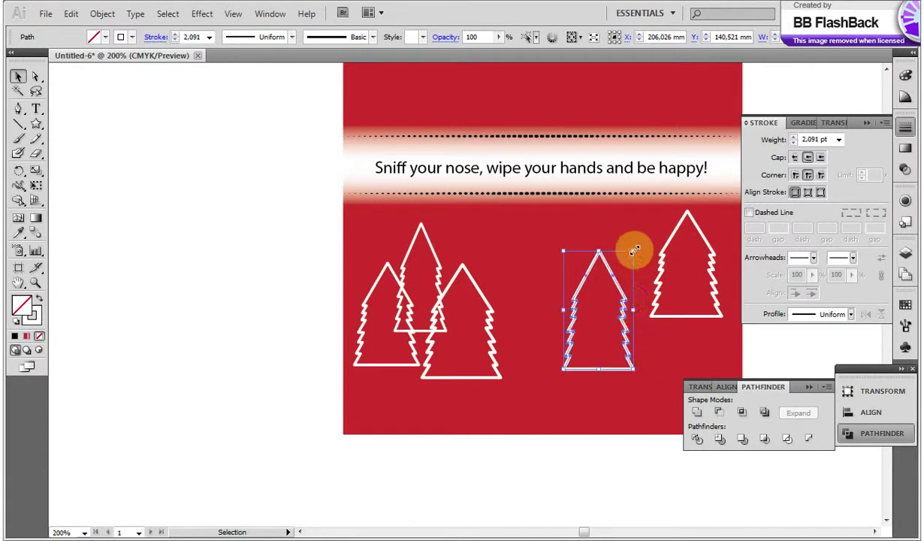
{"action": "left_click_drag", "start_coordinate": [625, 302], "coordinate": [711, 268]}
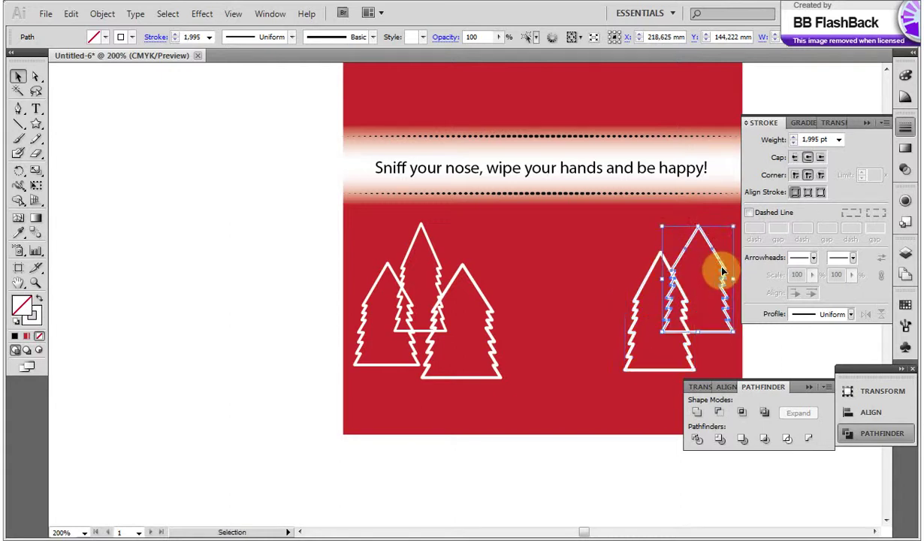
- Fill the two front trees of the left group with the red swatch C=15 M=100 Y=90 K=10
{"action": "left_click_drag", "start_coordinate": [592, 299], "coordinate": [467, 350]}
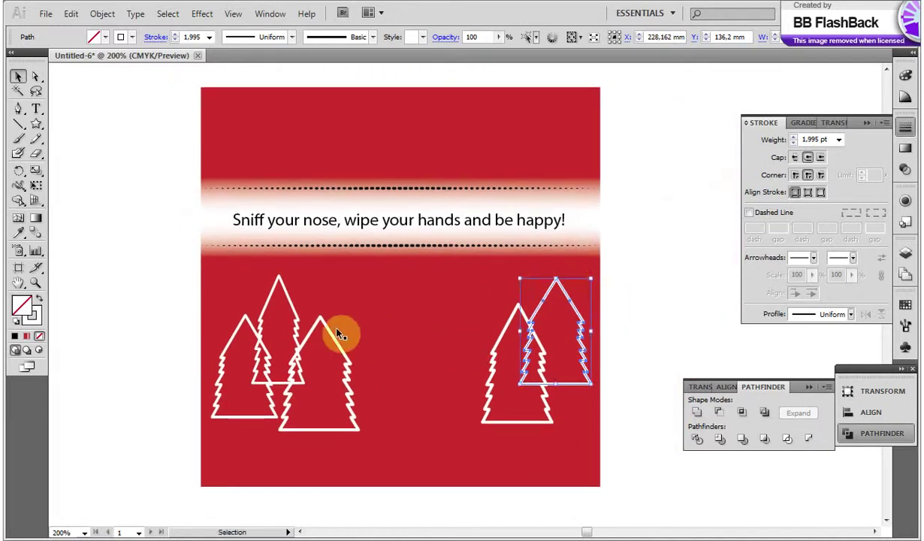
{"action": "left_click", "coordinate": [341, 350]}
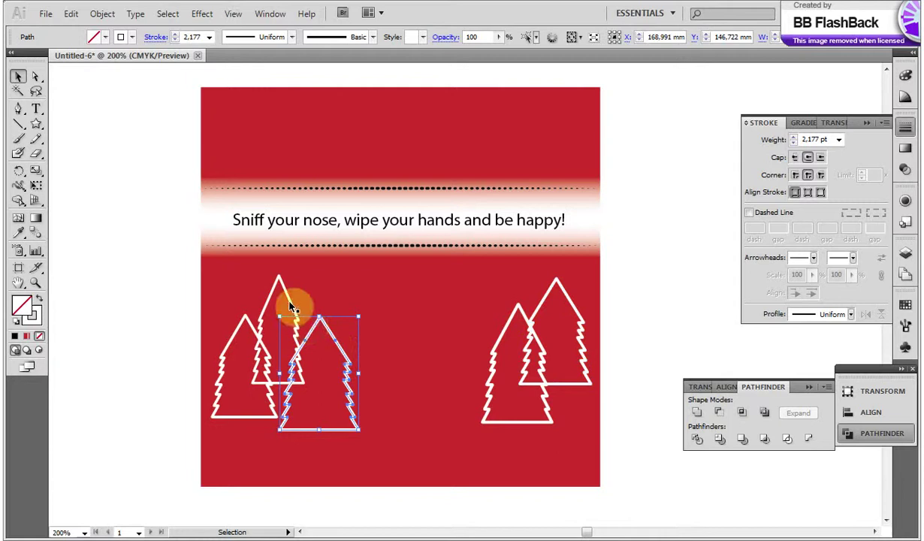
{"action": "left_click", "coordinate": [107, 37]}
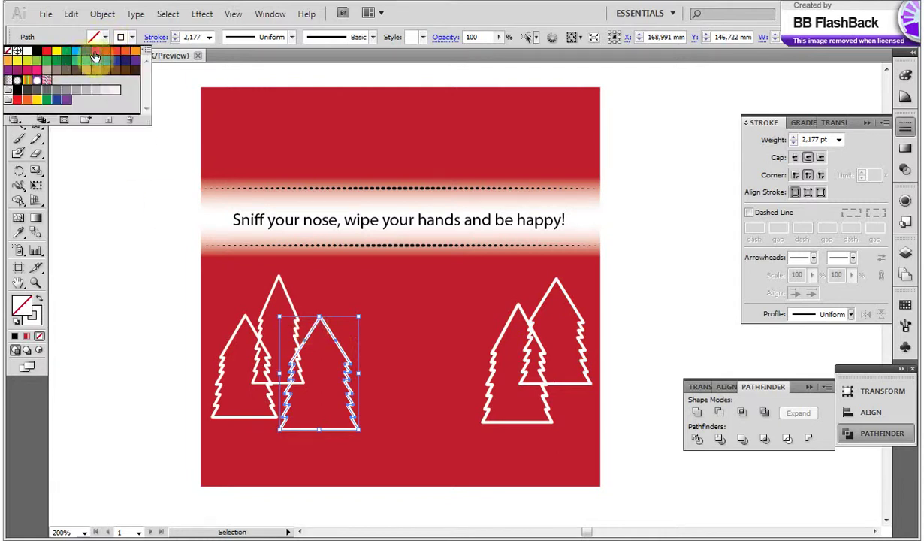
{"action": "left_click", "coordinate": [108, 58]}
{"action": "left_click", "coordinate": [227, 356]}
{"action": "left_click", "coordinate": [227, 353]}
{"action": "left_click", "coordinate": [105, 37]}
{"action": "left_click", "coordinate": [107, 57]}
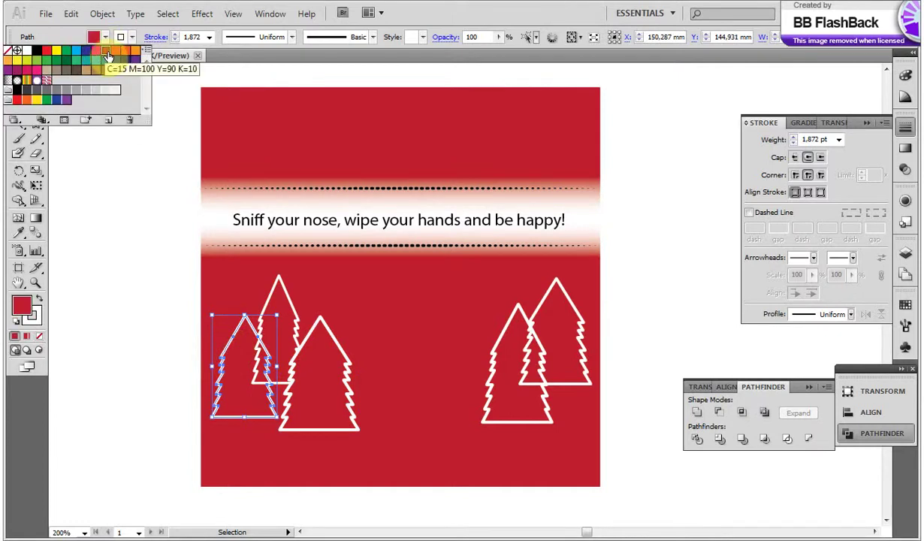
{"action": "left_click", "coordinate": [241, 342]}
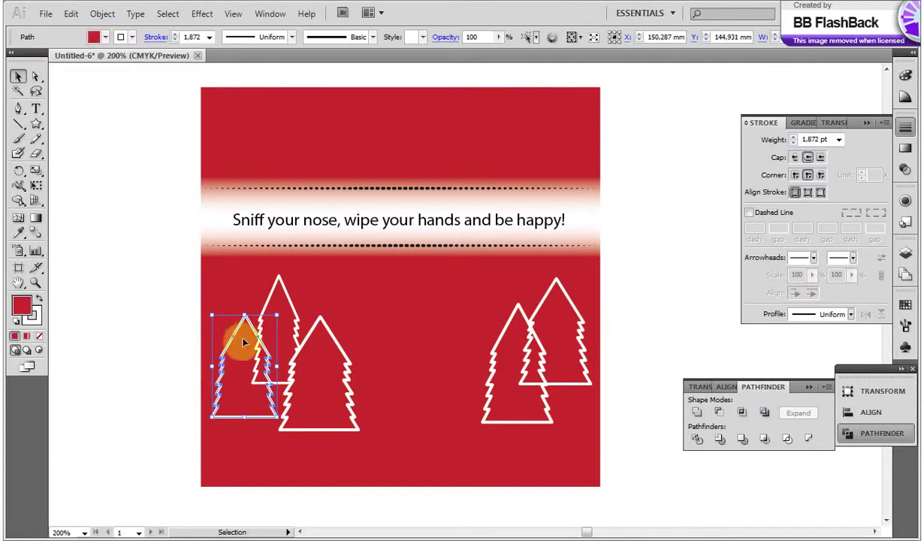
- Fill the middle tree of the left group with the same red and send it backward behind the two front trees
{"action": "left_click", "coordinate": [266, 308]}
{"action": "left_click", "coordinate": [266, 308]}
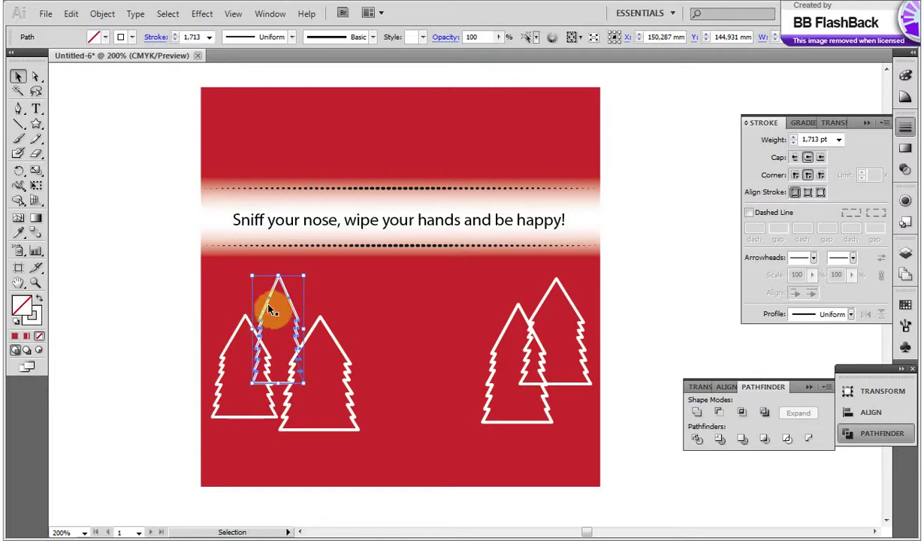
{"action": "left_click", "coordinate": [105, 36]}
{"action": "left_click", "coordinate": [105, 52]}
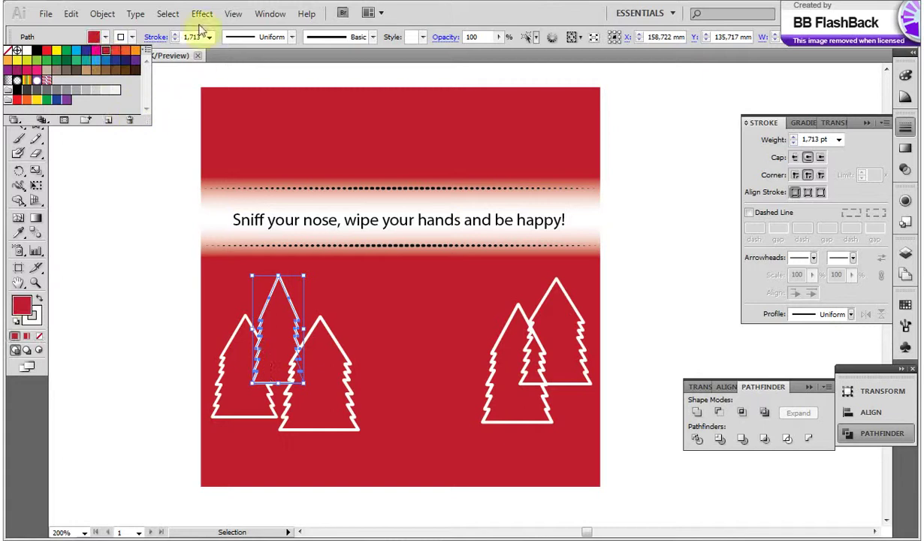
{"action": "left_click", "coordinate": [103, 13]}
{"action": "left_click", "coordinate": [103, 13]}
{"action": "mouse_move", "coordinate": [272, 45]}
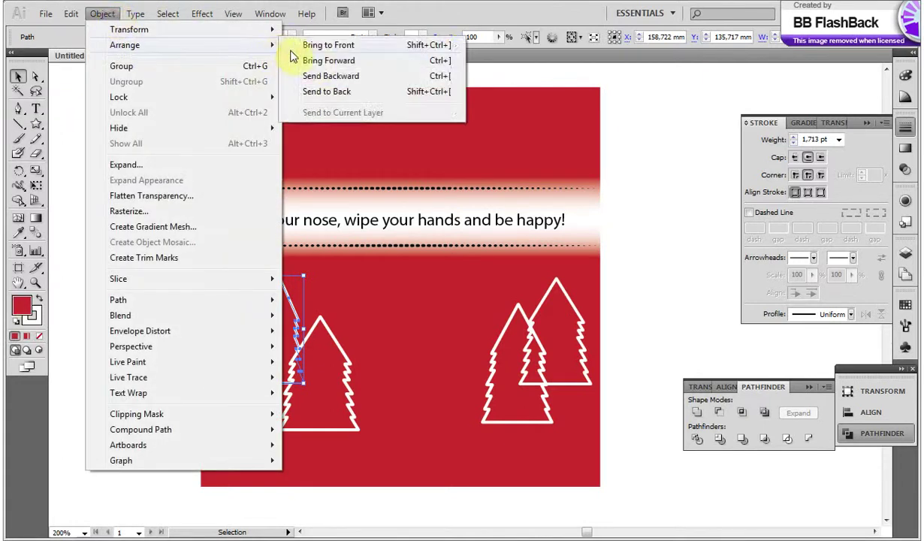
{"action": "left_click", "coordinate": [320, 78]}
{"action": "left_click", "coordinate": [366, 405]}
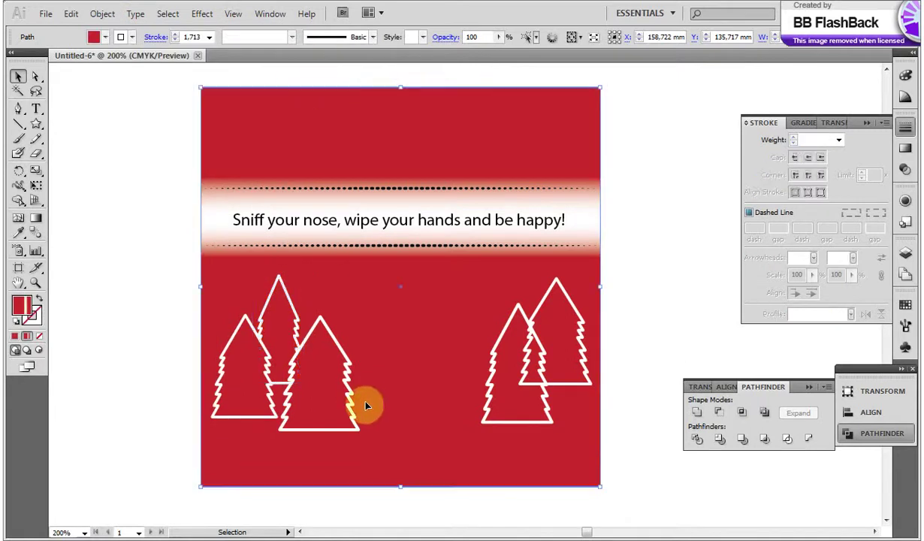
- Fill the lower, front tree of the right pair with the same red as the background
{"action": "key", "text": "space"}
{"action": "left_click_drag", "start_coordinate": [544, 407], "coordinate": [476, 415]}
{"action": "left_click", "coordinate": [425, 354]}
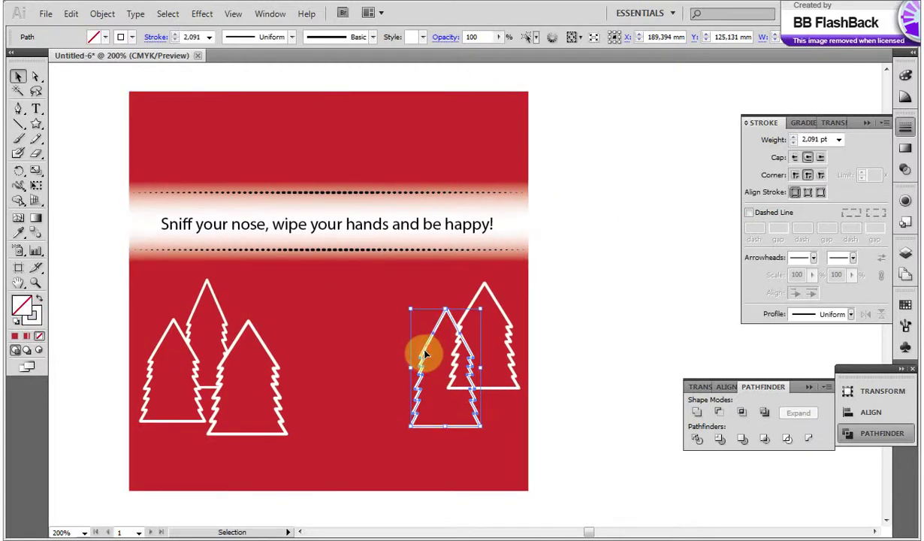
{"action": "left_click", "coordinate": [108, 38]}
{"action": "left_click", "coordinate": [105, 50]}
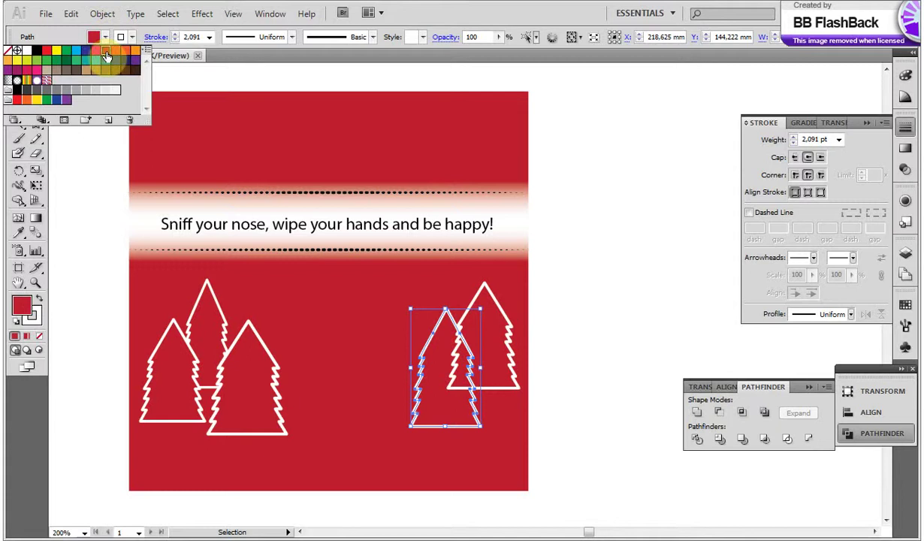
- Fill the rightmost tree with the same red and send it backward behind its neighbouring tree
{"action": "left_click", "coordinate": [481, 295]}
{"action": "left_click", "coordinate": [481, 296], "text": "shift"}
{"action": "left_click", "coordinate": [480, 297]}
{"action": "left_click", "coordinate": [106, 38]}
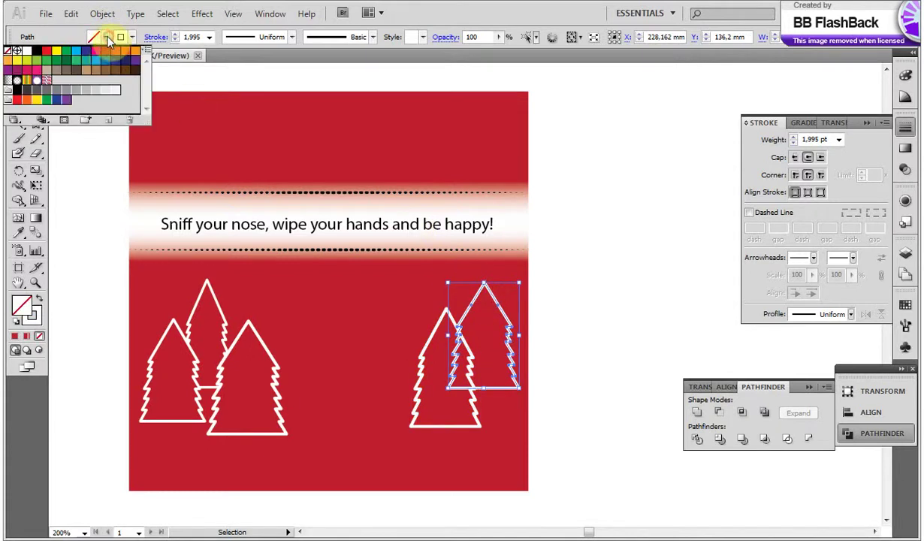
{"action": "left_click", "coordinate": [107, 57]}
{"action": "left_click", "coordinate": [100, 15]}
{"action": "left_click", "coordinate": [102, 14]}
{"action": "mouse_move", "coordinate": [251, 49]}
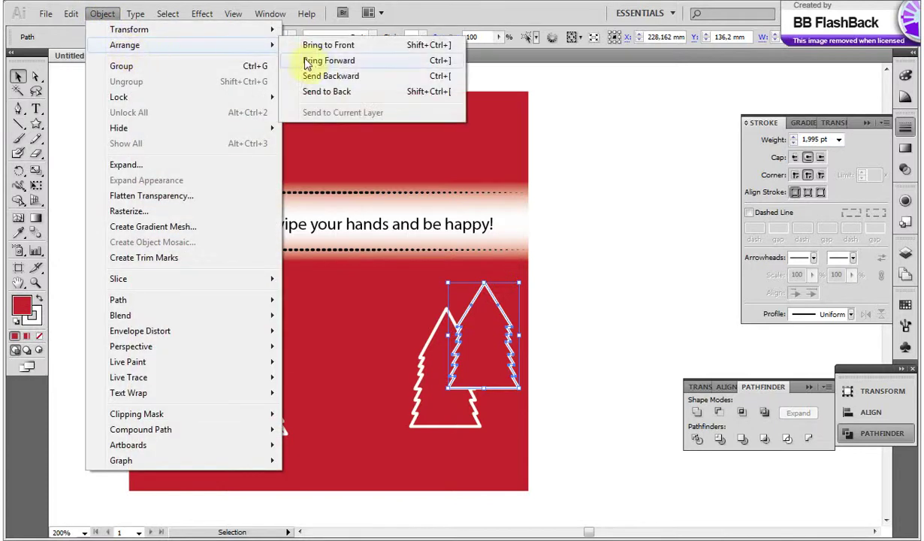
{"action": "left_click", "coordinate": [324, 76]}
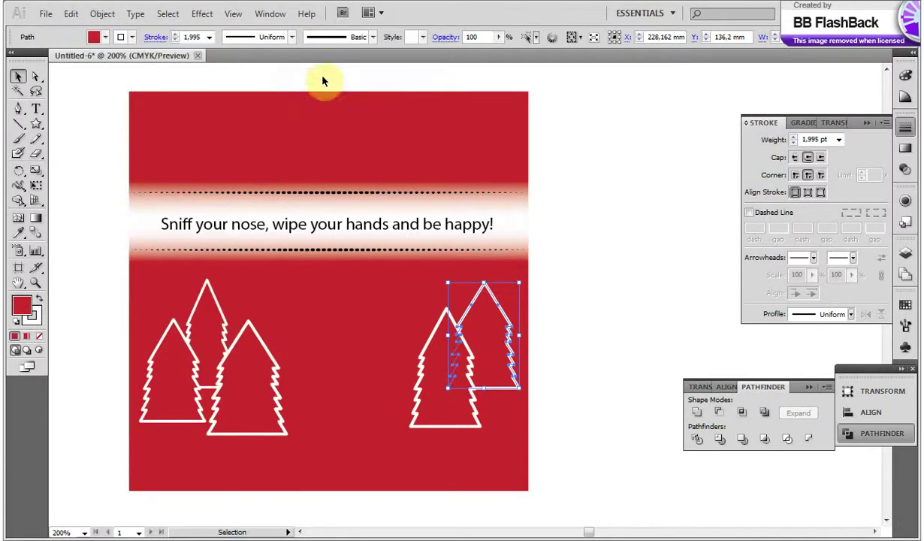
{"action": "left_click", "coordinate": [416, 391]}
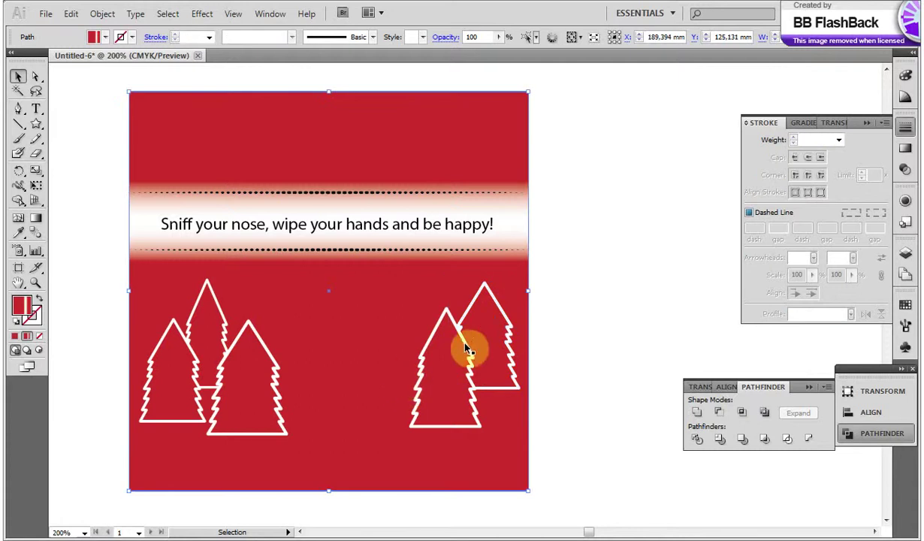
- Shift the rightmost tree slightly to the right and thin the outlines of both rear trees to 1 pt
{"action": "left_click", "coordinate": [477, 308]}
{"action": "left_click_drag", "start_coordinate": [509, 323], "coordinate": [514, 323]}
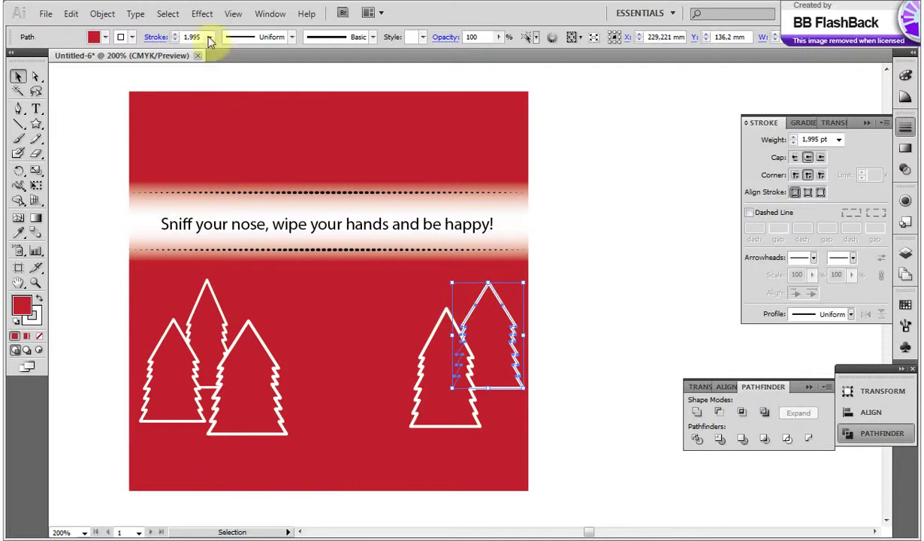
{"action": "left_click", "coordinate": [175, 40]}
{"action": "left_click", "coordinate": [372, 324]}
{"action": "left_click", "coordinate": [226, 327]}
{"action": "left_click", "coordinate": [175, 41]}
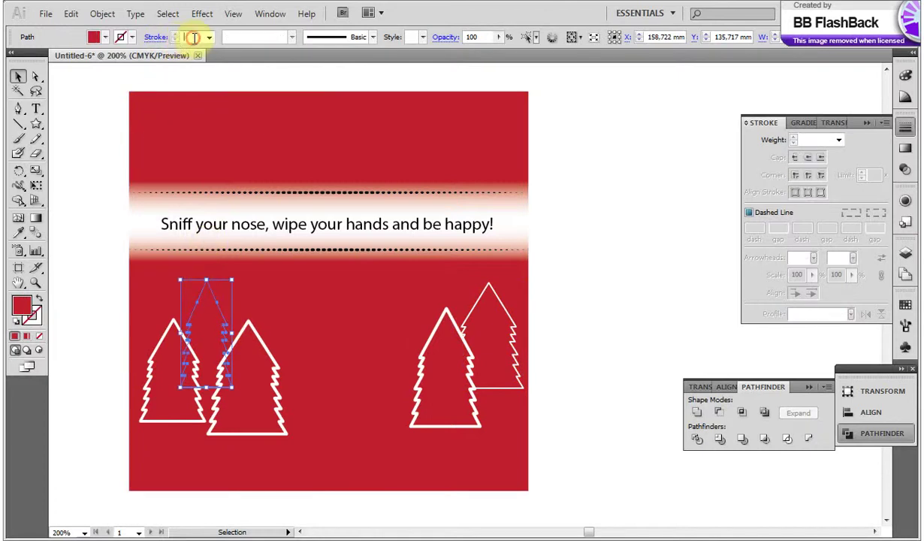
{"action": "key", "text": "Return"}
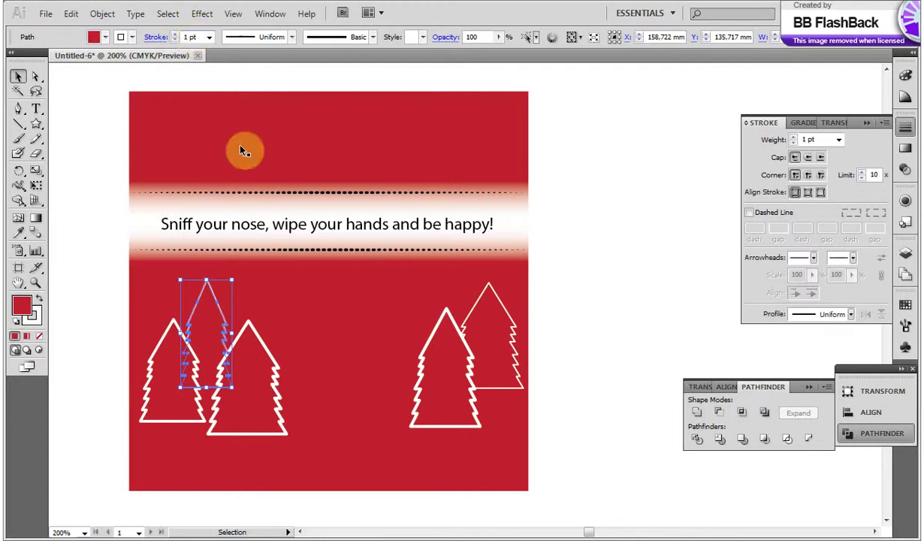
{"action": "left_click", "coordinate": [346, 335]}
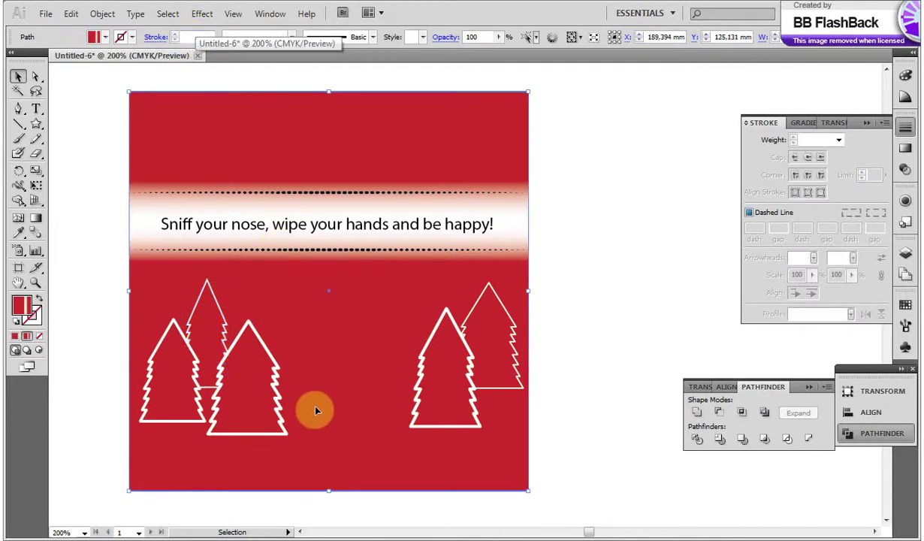
- Draw a circle about 12 mm wide between the two tree groups, with no fill and a white stroke
{"action": "left_click_drag", "start_coordinate": [36, 125], "coordinate": [84, 159]}
{"action": "left_click_drag", "start_coordinate": [346, 379], "coordinate": [393, 426]}
{"action": "left_click", "coordinate": [102, 38]}
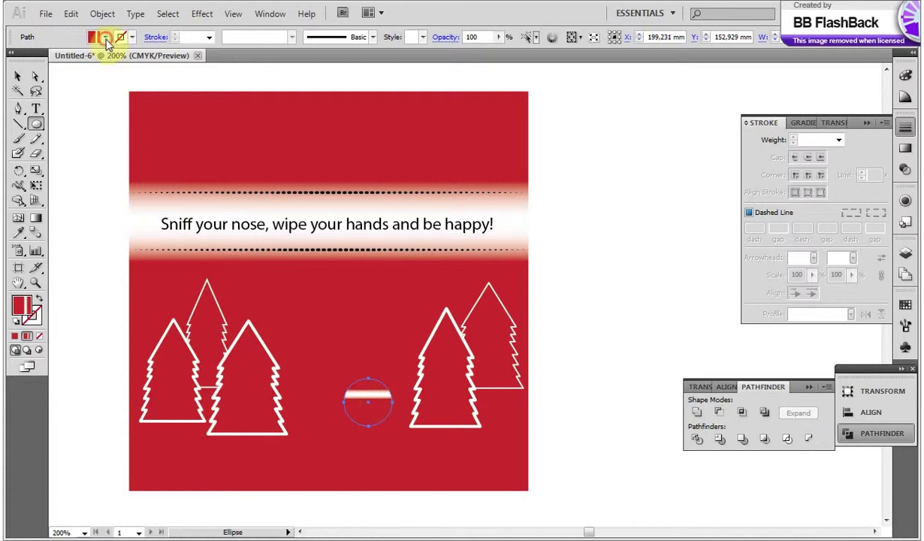
{"action": "left_click", "coordinate": [10, 53]}
{"action": "left_click", "coordinate": [126, 36]}
{"action": "left_click", "coordinate": [125, 36]}
{"action": "left_click", "coordinate": [37, 58]}
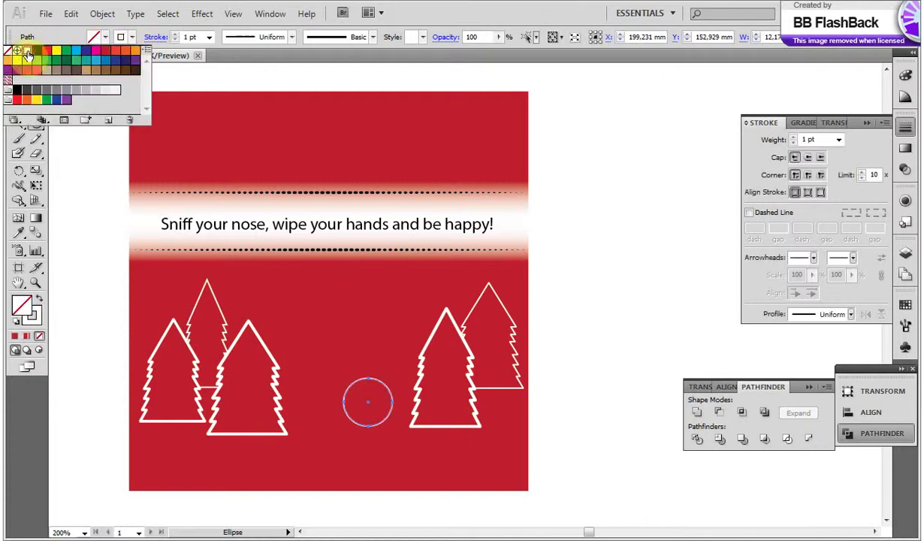
- Set the circle's stroke weight to 2 pt and stack two progressively smaller, slightly overlapping circles above it
{"action": "left_click", "coordinate": [176, 37]}
{"action": "left_click", "coordinate": [175, 40]}
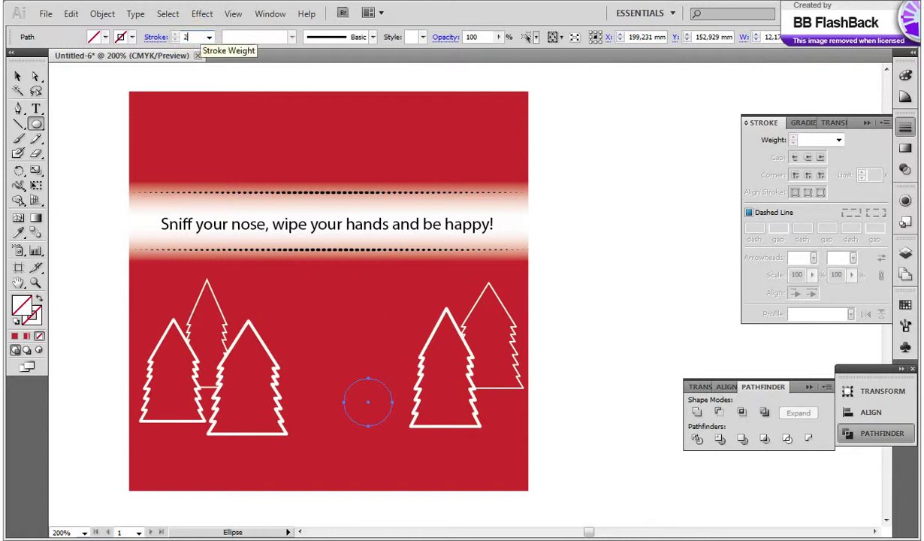
{"action": "left_click", "coordinate": [176, 34]}
{"action": "left_click", "coordinate": [175, 35]}
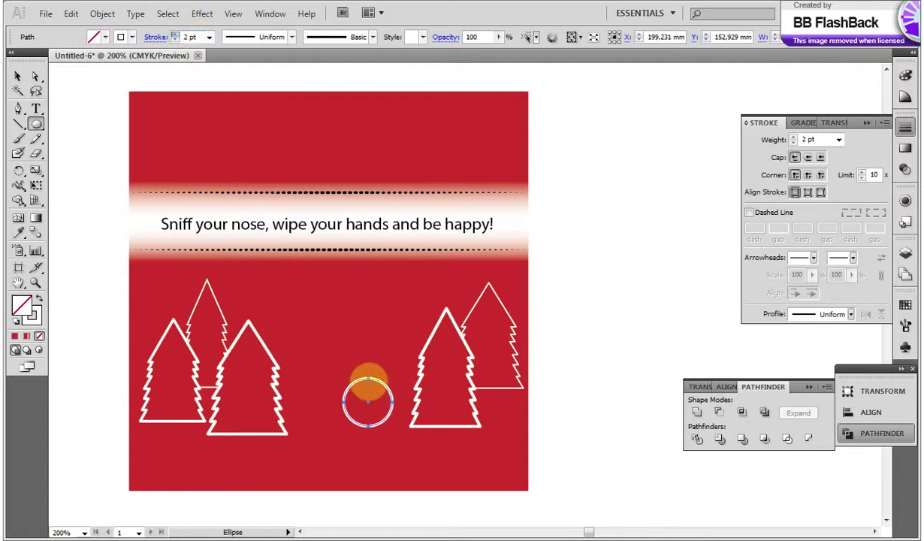
{"action": "left_click_drag", "start_coordinate": [352, 344], "coordinate": [386, 386]}
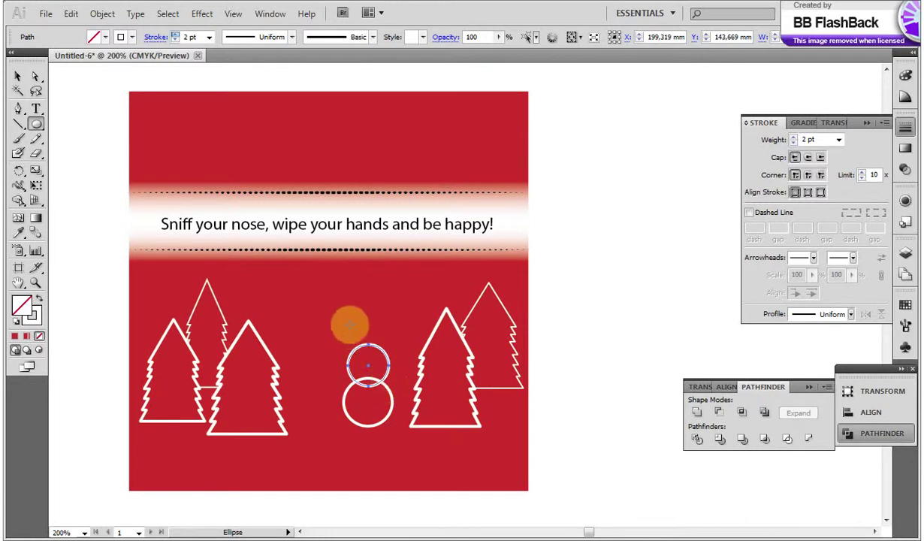
{"action": "left_click_drag", "start_coordinate": [353, 317], "coordinate": [363, 361]}
- Unite the three stacked circles of the snowman into a single outline with Pathfinder
{"action": "left_click", "coordinate": [36, 283]}
{"action": "left_click", "coordinate": [492, 301]}
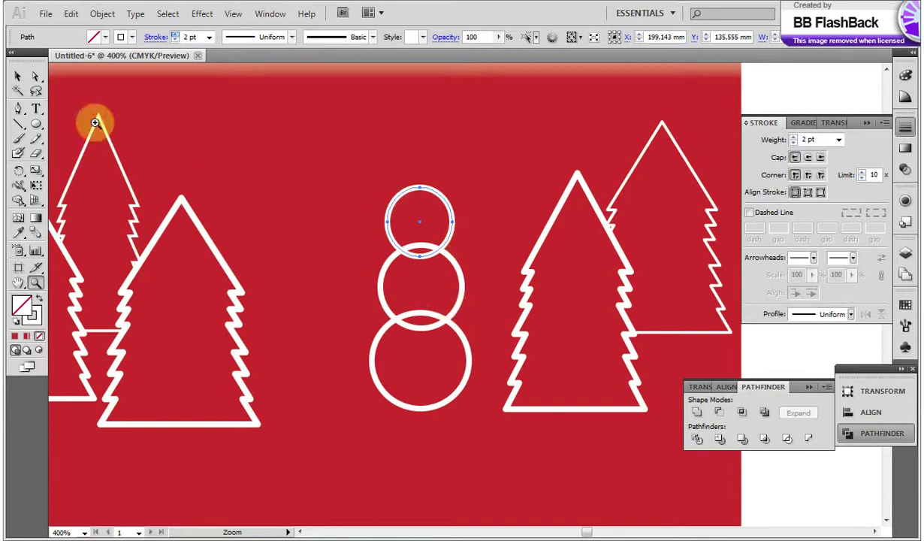
{"action": "left_click", "coordinate": [17, 78]}
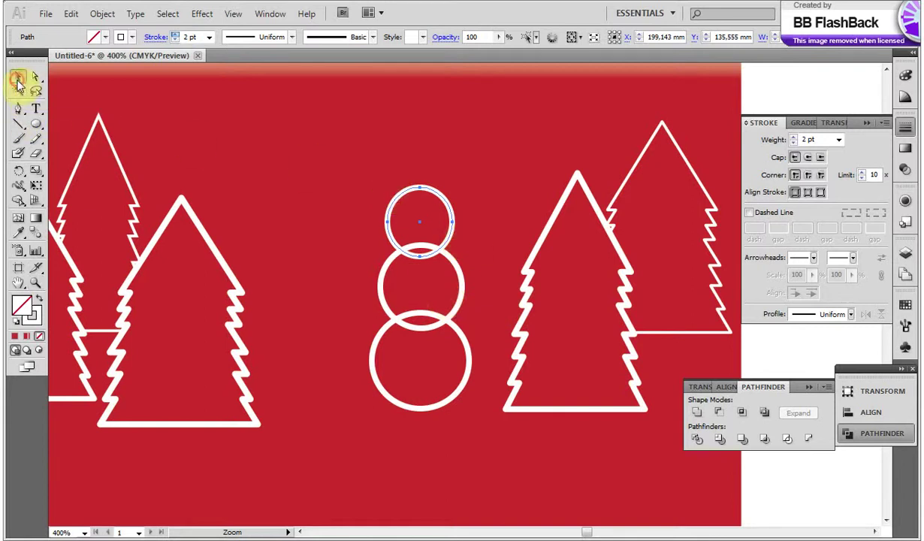
{"action": "left_click", "coordinate": [385, 272], "text": "shift"}
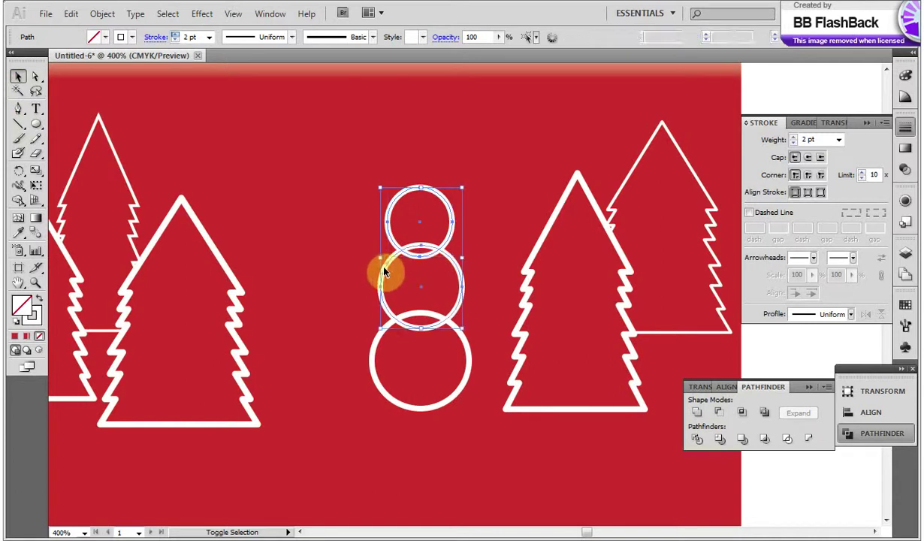
{"action": "left_click", "coordinate": [376, 348], "text": "shift"}
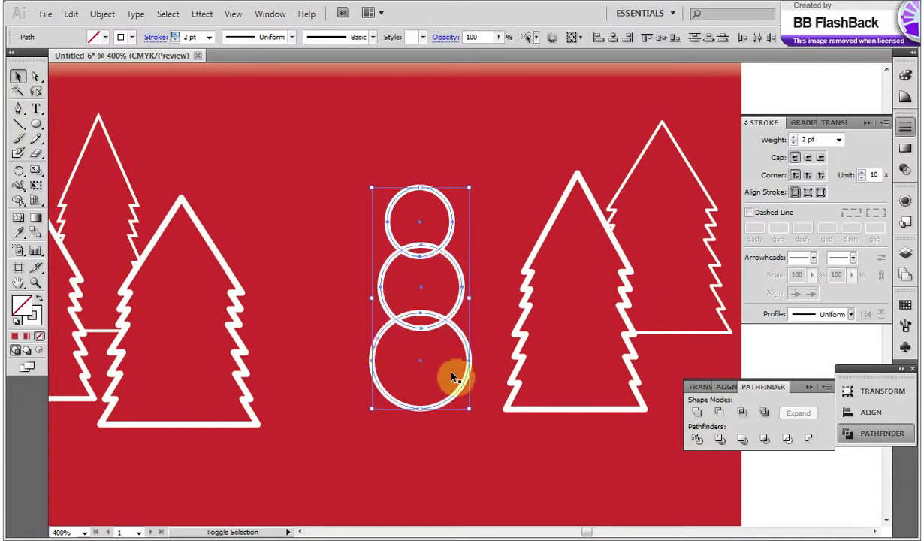
{"action": "left_click", "coordinate": [696, 413]}
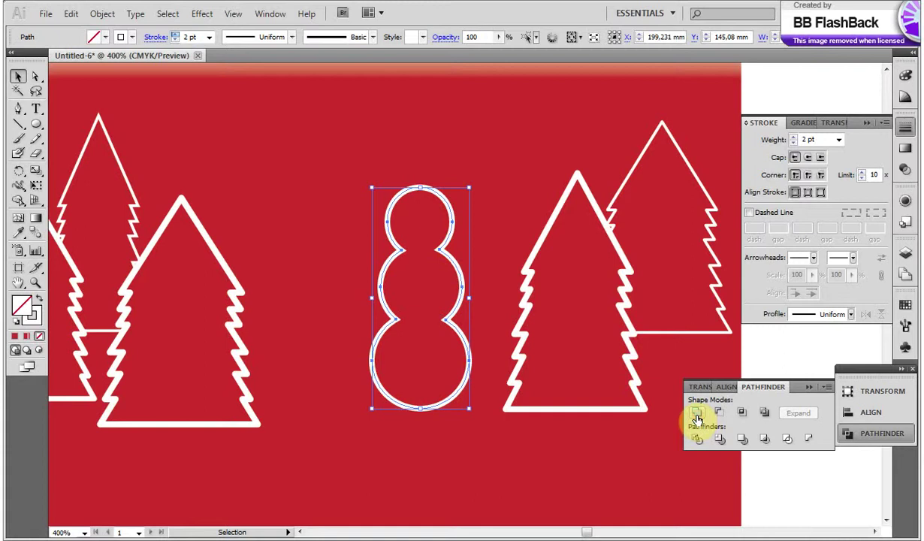
- Draw four small circles overlapping the snowman's outline, two at the middle ball as hands and two at the base as feet
{"action": "left_click", "coordinate": [35, 124]}
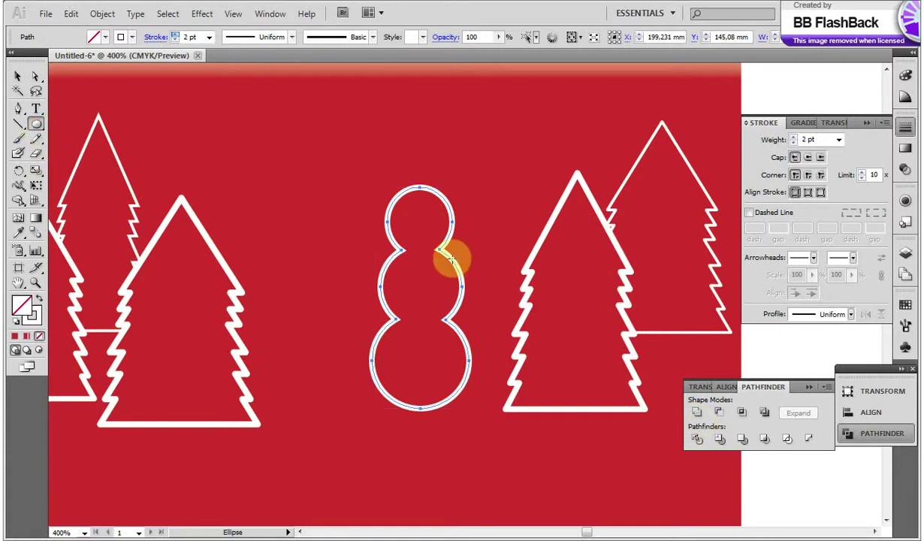
{"action": "key", "text": "ctrl+shift+a"}
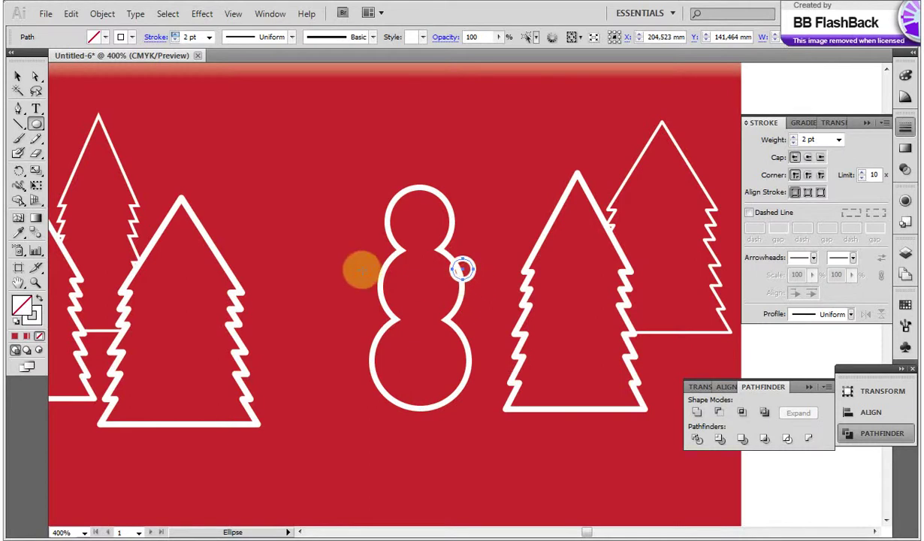
{"action": "key", "text": "ctrl+shift+a"}
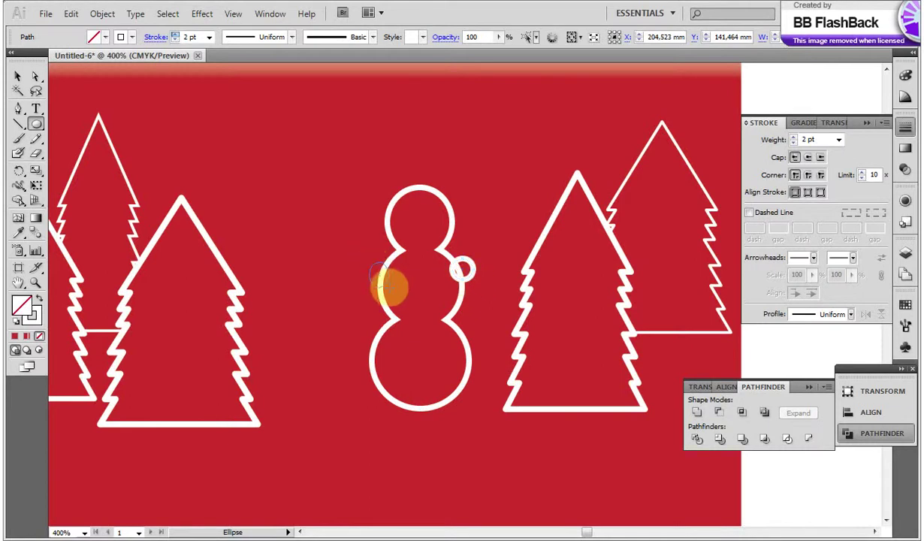
{"action": "left_click_drag", "start_coordinate": [387, 280], "coordinate": [391, 283]}
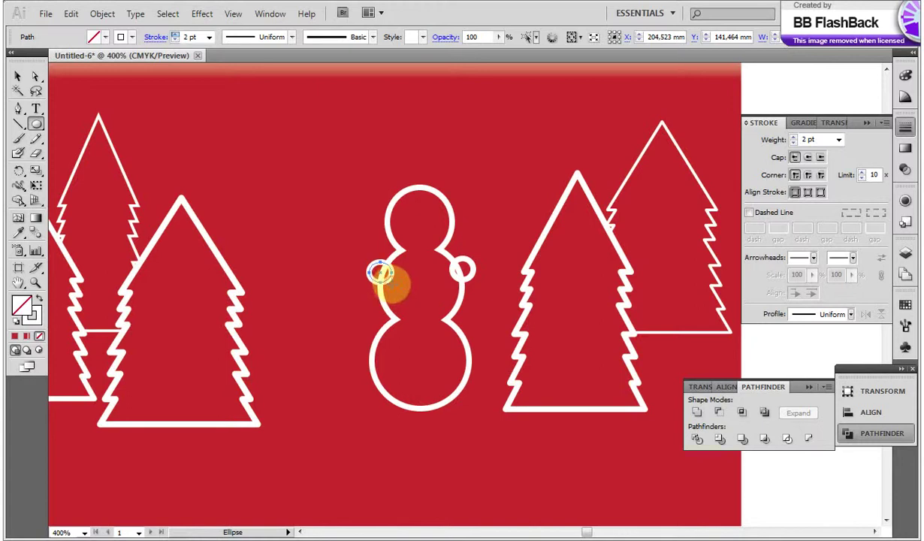
{"action": "key", "text": "ctrl+shift+a"}
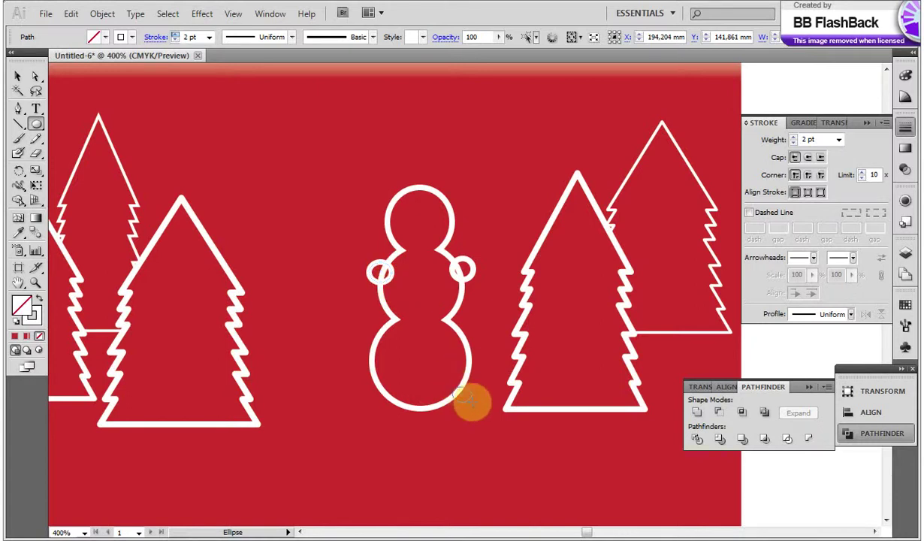
{"action": "left_click_drag", "start_coordinate": [462, 398], "coordinate": [463, 399]}
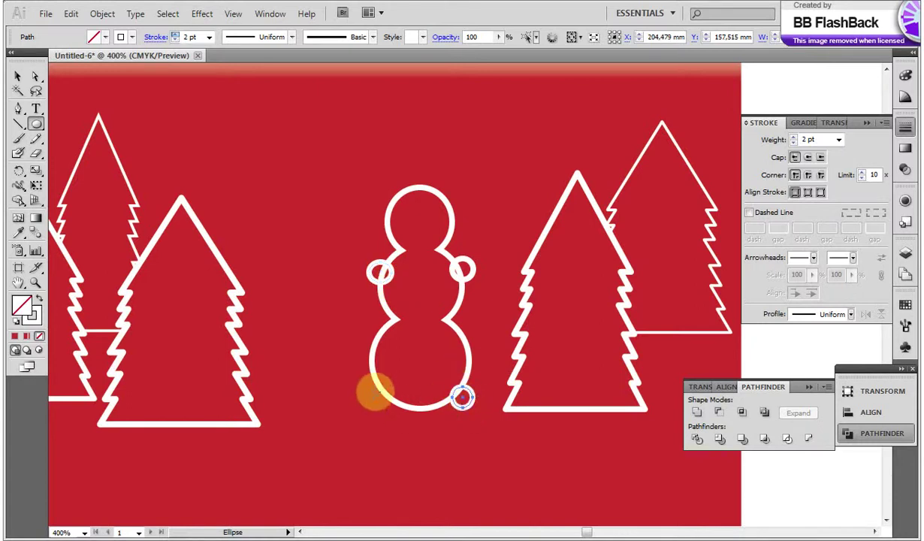
{"action": "key", "text": "ctrl+shift+a"}
{"action": "mouse_move", "coordinate": [394, 402]}
{"action": "left_mouse_down"}
{"action": "mouse_move", "coordinate": [397, 409]}
{"action": "mouse_move", "coordinate": [398, 400]}
{"action": "left_mouse_up"}
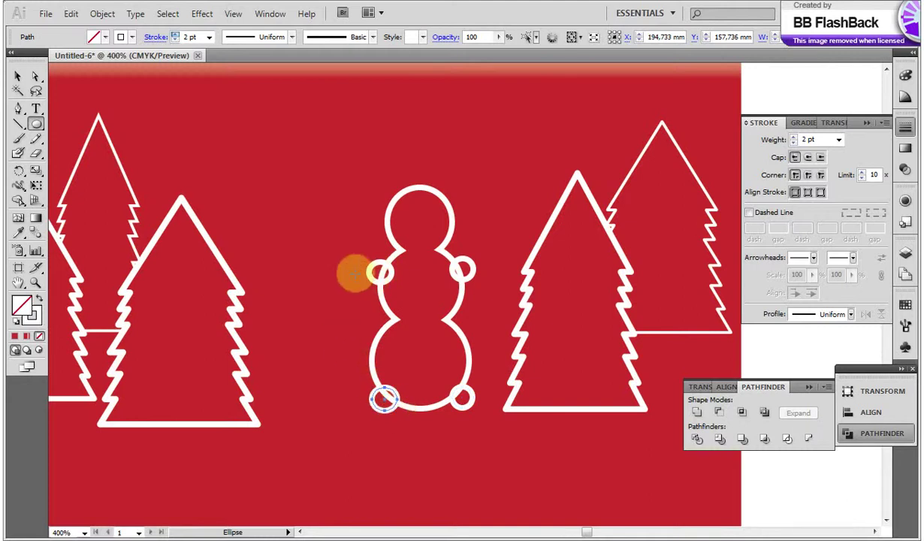
- Unite the four small hand and foot circles with the snowman's body into one outline, and deselect it
{"action": "left_click", "coordinate": [18, 77]}
{"action": "left_click", "coordinate": [377, 279]}
{"action": "left_click", "coordinate": [462, 272], "text": "shift"}
{"action": "left_click", "coordinate": [461, 392], "text": "shift"}
{"action": "left_click", "coordinate": [377, 350], "text": "shift"}
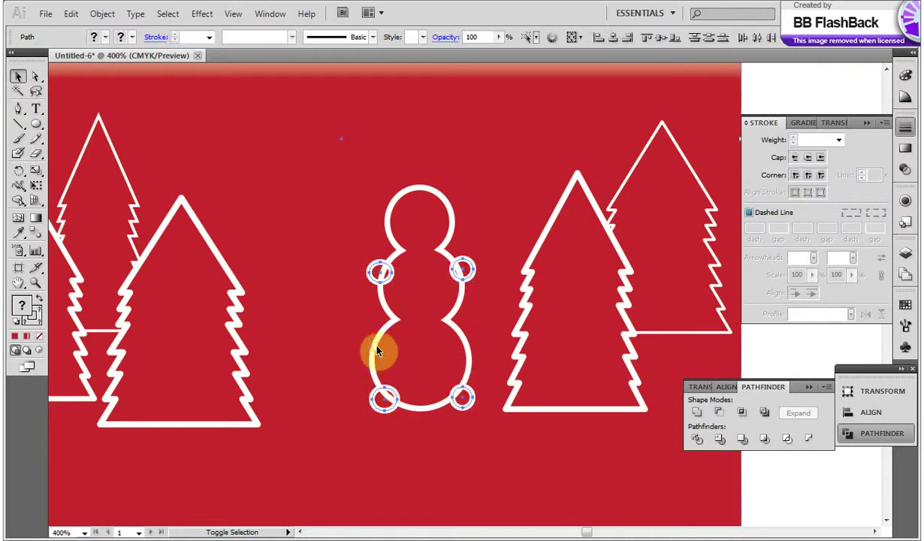
{"action": "left_click", "coordinate": [373, 355], "text": "shift"}
{"action": "left_click", "coordinate": [474, 382], "text": "shift"}
{"action": "left_click", "coordinate": [696, 412]}
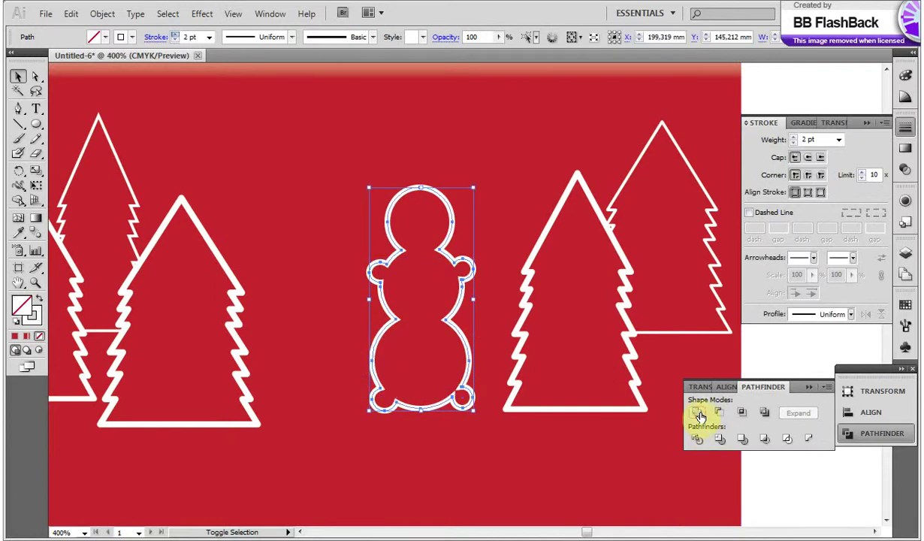
{"action": "left_click", "coordinate": [427, 429]}
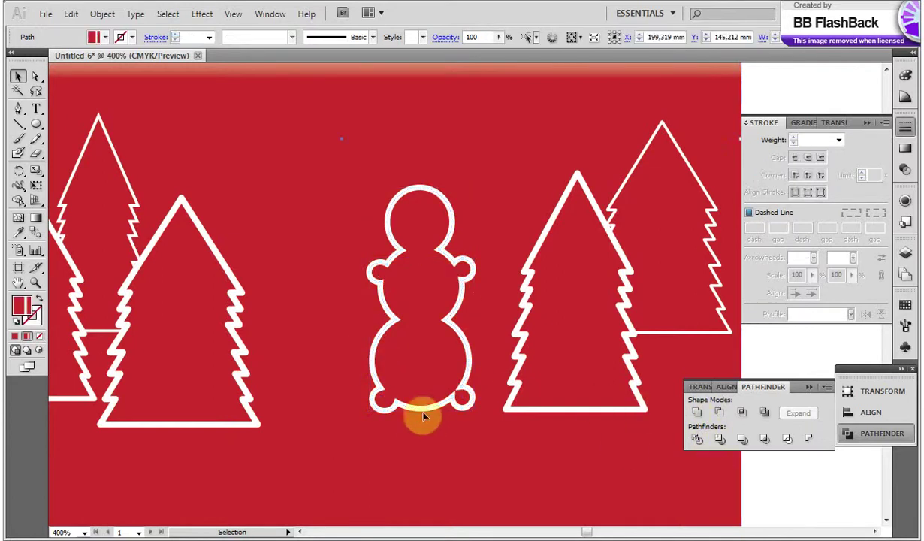
{"action": "left_click", "coordinate": [456, 214]}
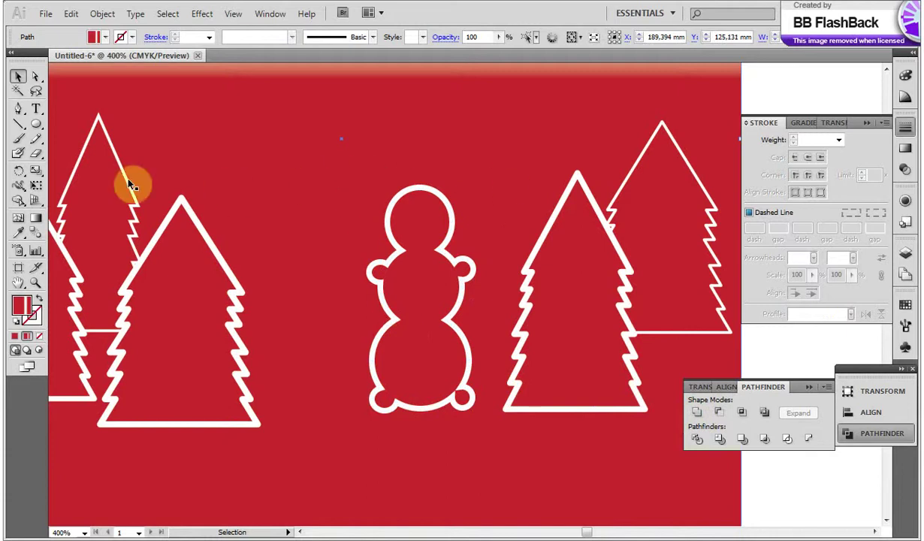
- Draw four small white-filled ovals with a white stroke down the middle of the snowman's body as buttons
{"action": "left_click", "coordinate": [93, 37]}
{"action": "mouse_move", "coordinate": [21, 105]}
{"action": "left_mouse_down"}
{"action": "mouse_move", "coordinate": [51, 133]}
{"action": "mouse_move", "coordinate": [174, 144]}
{"action": "mouse_move", "coordinate": [406, 276]}
{"action": "mouse_move", "coordinate": [429, 294]}
{"action": "mouse_move", "coordinate": [423, 289]}
{"action": "mouse_move", "coordinate": [418, 303]}
{"action": "left_mouse_up"}
{"action": "left_click", "coordinate": [103, 39]}
{"action": "left_click", "coordinate": [27, 53]}
{"action": "mouse_move", "coordinate": [29, 57]}
{"action": "left_mouse_down"}
{"action": "mouse_move", "coordinate": [38, 76]}
{"action": "mouse_move", "coordinate": [417, 325]}
{"action": "mouse_move", "coordinate": [417, 305]}
{"action": "mouse_move", "coordinate": [423, 314]}
{"action": "mouse_move", "coordinate": [415, 304]}
{"action": "mouse_move", "coordinate": [421, 312]}
{"action": "mouse_move", "coordinate": [409, 315]}
{"action": "mouse_move", "coordinate": [426, 341]}
{"action": "mouse_move", "coordinate": [420, 356]}
{"action": "left_mouse_up"}
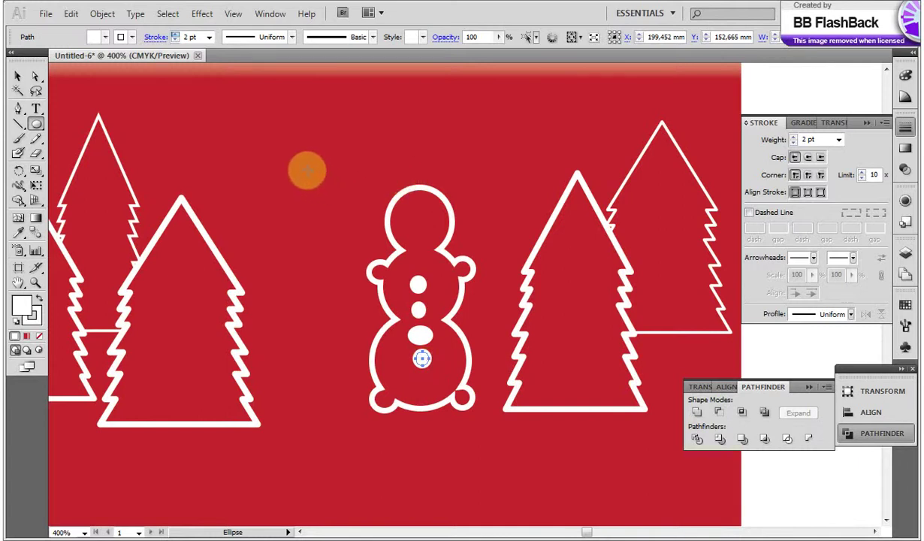
- Draw two tiny side-by-side circles with no fill and a white stroke in the snowman's head as eyes
{"action": "left_click", "coordinate": [106, 39]}
{"action": "left_click", "coordinate": [424, 218]}
{"action": "left_click", "coordinate": [425, 217]}
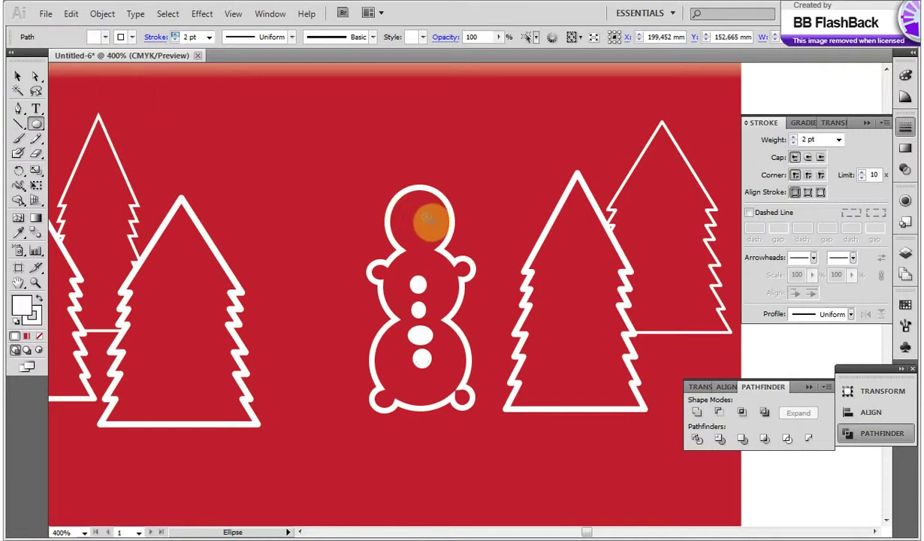
{"action": "left_click", "coordinate": [426, 218]}
{"action": "left_click", "coordinate": [108, 36]}
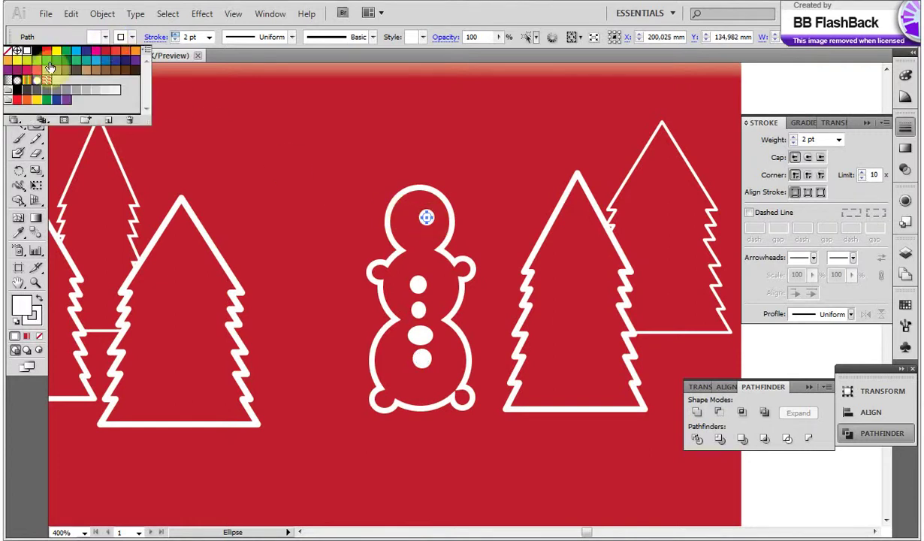
{"action": "left_click", "coordinate": [8, 50]}
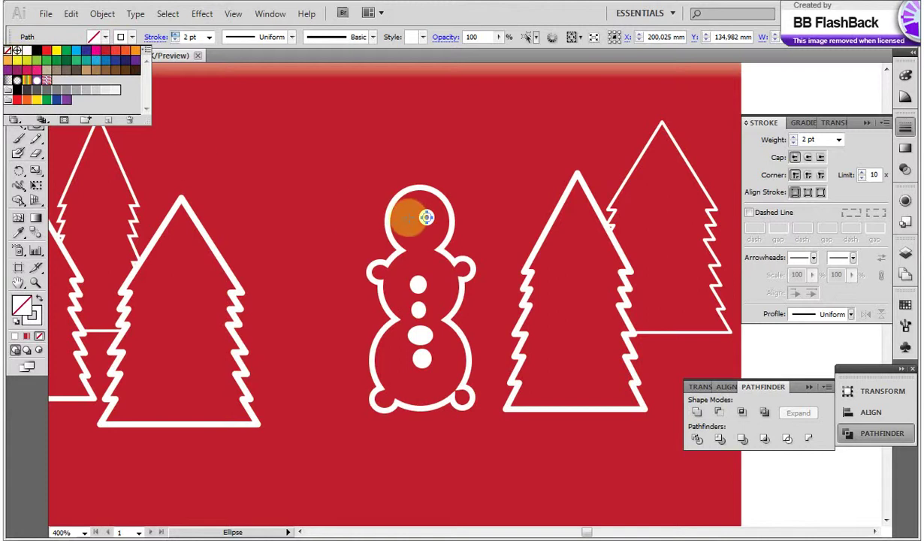
{"action": "left_click", "coordinate": [426, 217]}
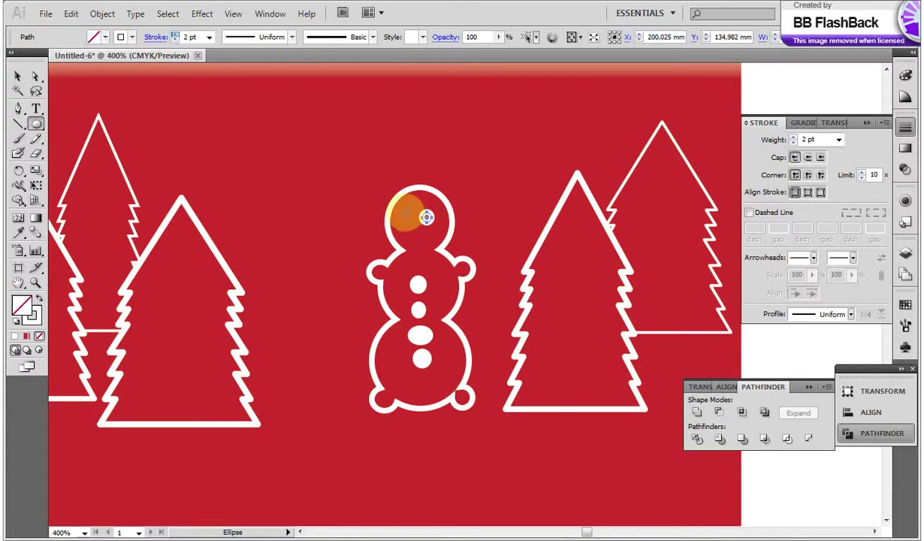
{"action": "left_click_drag", "start_coordinate": [426, 217], "coordinate": [409, 218]}
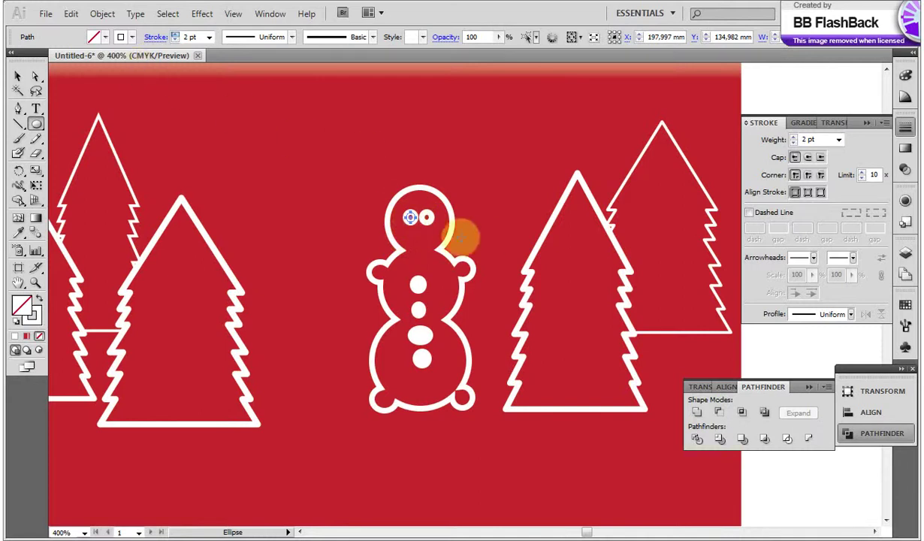
- Reduce the stroke weight of both snowman eyes to 1 pt
{"action": "left_click", "coordinate": [175, 39]}
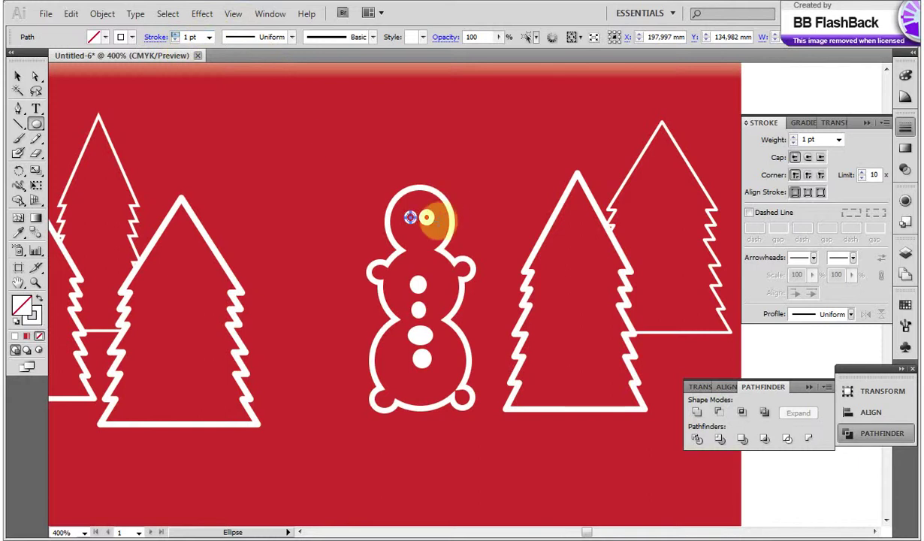
{"action": "left_click", "coordinate": [18, 76]}
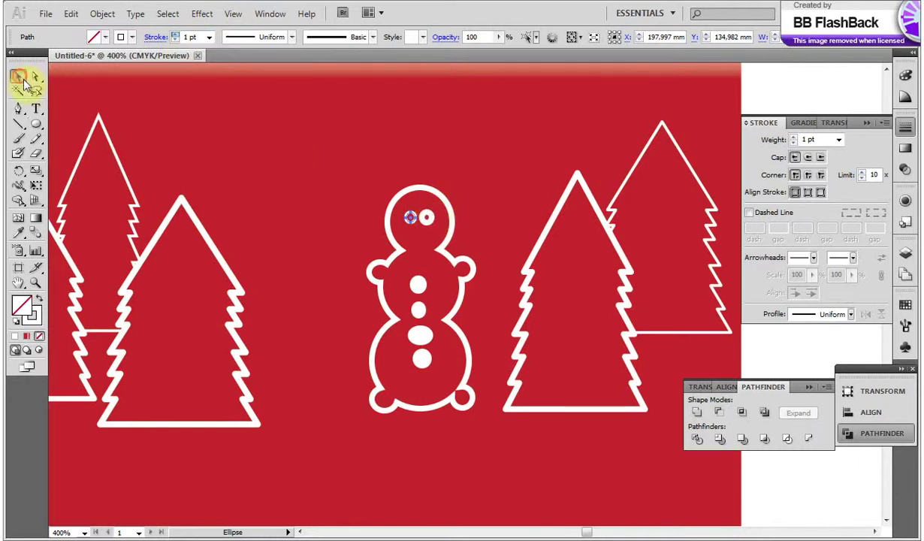
{"action": "left_click", "coordinate": [431, 221]}
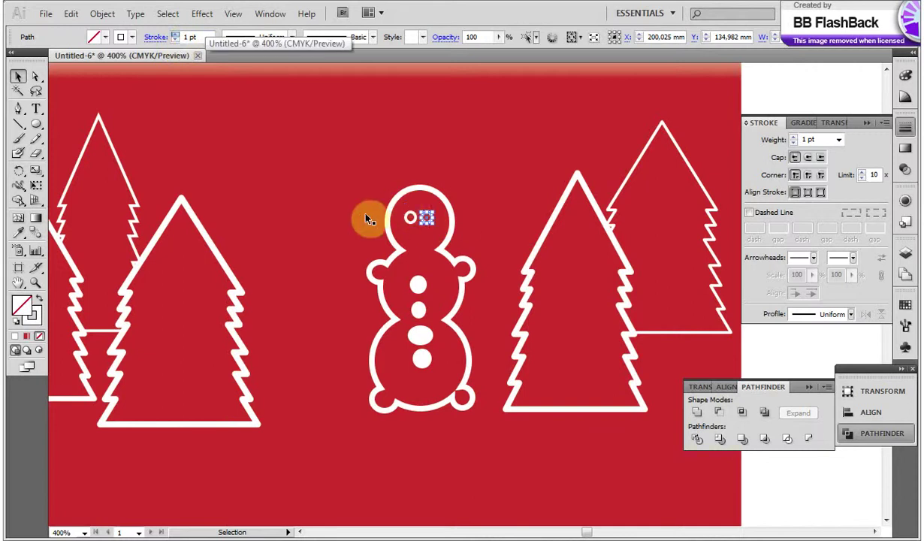
- Draw a curved smile below the eyes with the Pen tool, using a 1 pt white stroke and no fill
{"action": "left_click", "coordinate": [20, 110]}
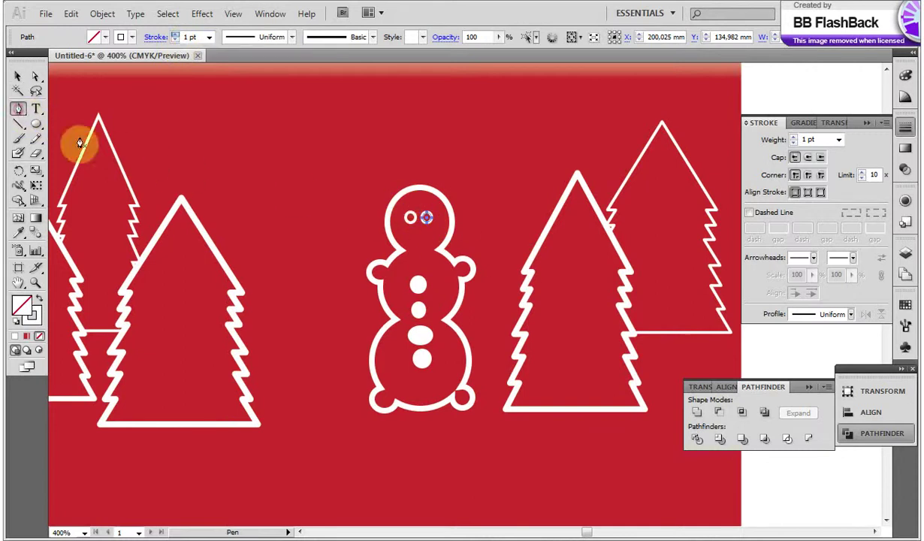
{"action": "left_click", "coordinate": [404, 236]}
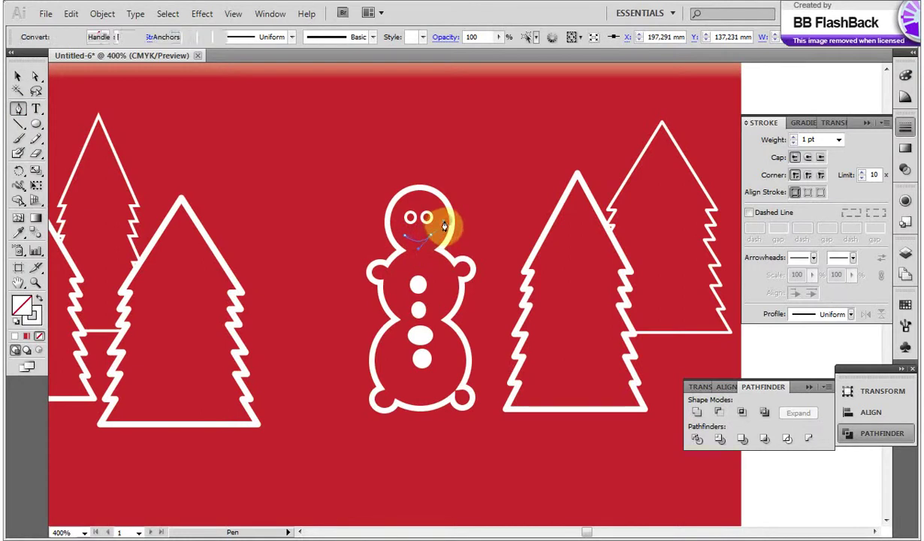
{"action": "left_click", "coordinate": [443, 220]}
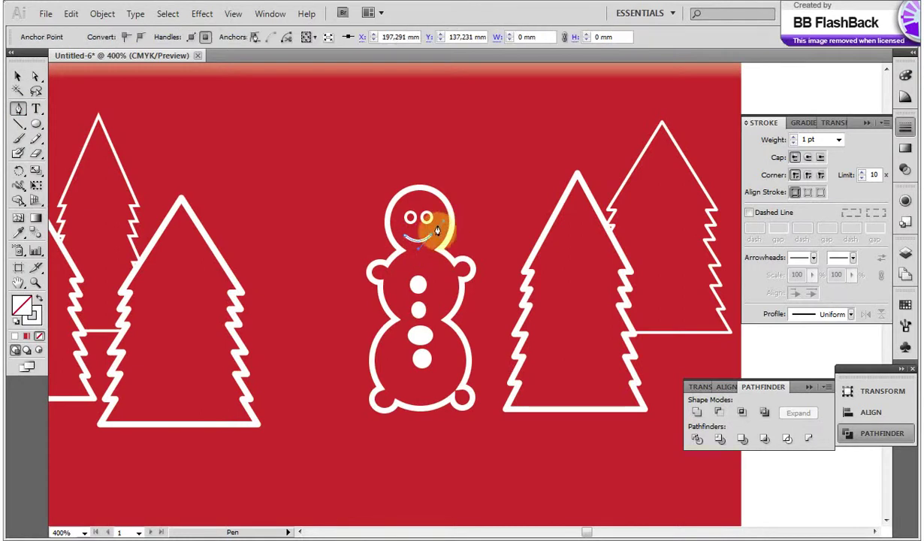
{"action": "left_click", "coordinate": [16, 78]}
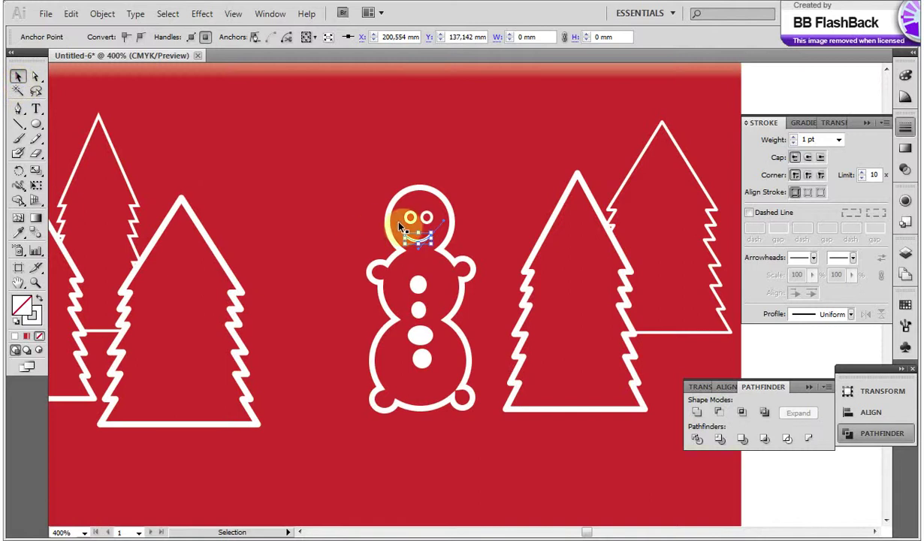
{"action": "left_click", "coordinate": [399, 224]}
- Draw a small pointed, white-filled nose without a stroke between the snowman's eyes and smile using the Pen tool
{"action": "left_click", "coordinate": [17, 110]}
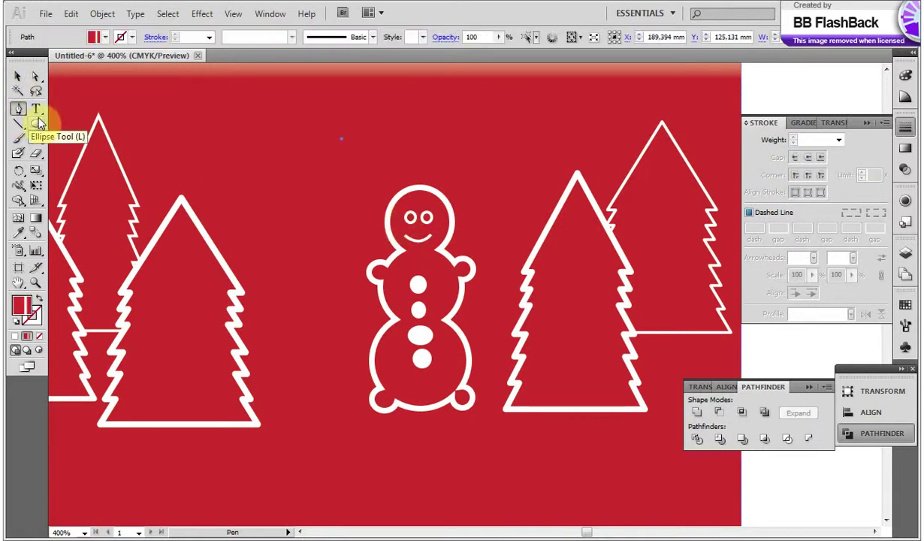
{"action": "left_click", "coordinate": [105, 37]}
{"action": "left_click", "coordinate": [30, 59]}
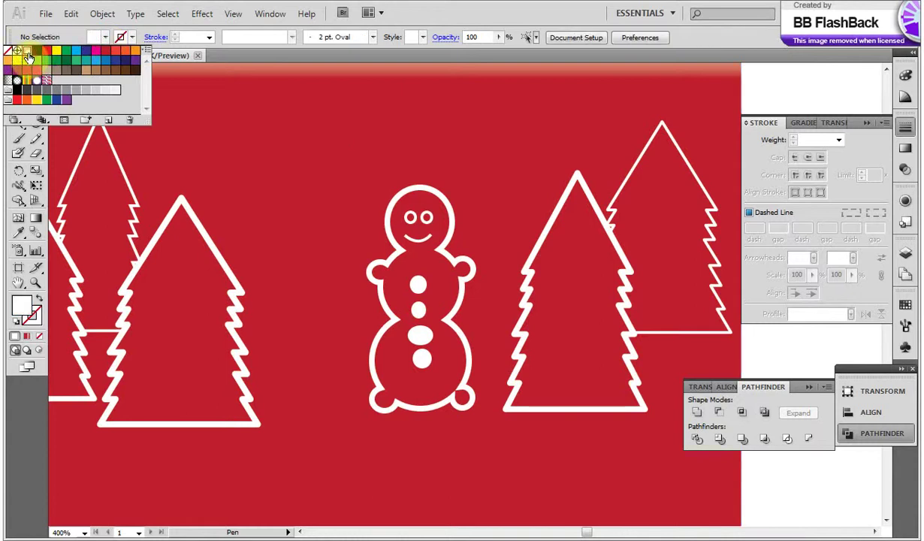
{"action": "left_click", "coordinate": [419, 229]}
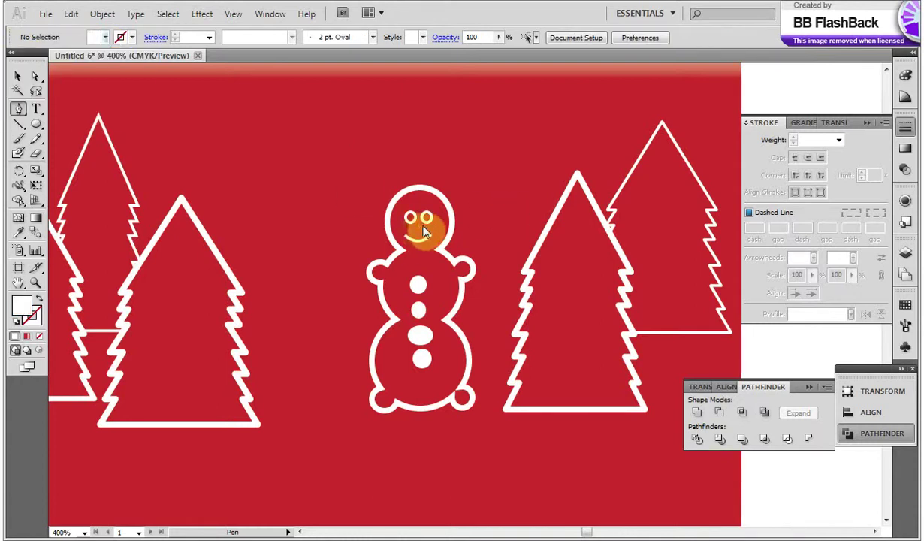
{"action": "mouse_move", "coordinate": [419, 231]}
{"action": "left_mouse_down"}
{"action": "mouse_move", "coordinate": [440, 232]}
{"action": "mouse_move", "coordinate": [434, 227]}
{"action": "left_mouse_up"}
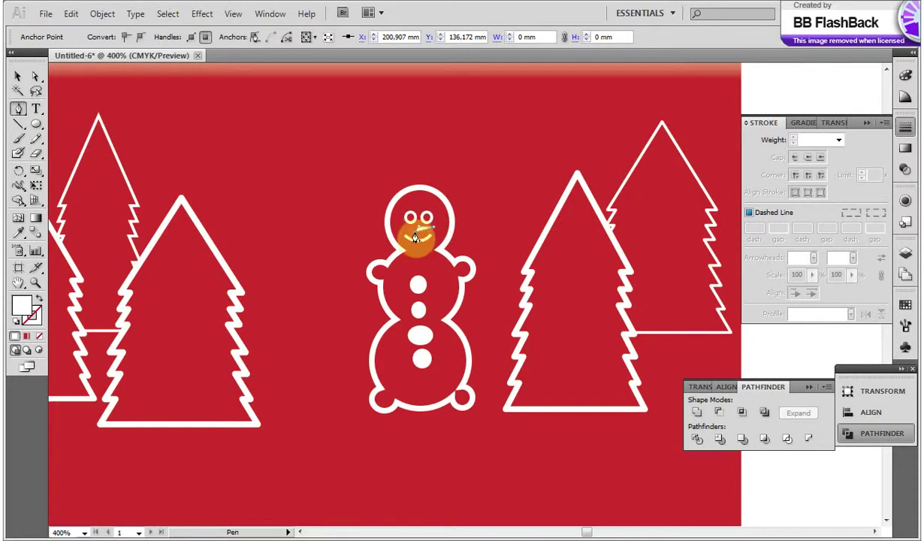
{"action": "left_click", "coordinate": [18, 76]}
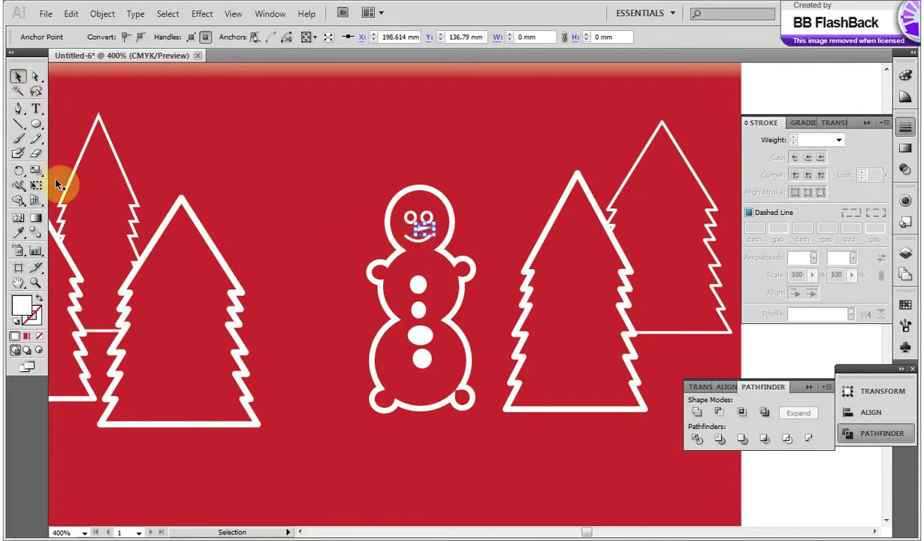
- Draw a closed tapered bucket hat on the snowman's head with the Pen tool, using no fill and a 2 pt white stroke
{"action": "left_click", "coordinate": [18, 108]}
{"action": "left_click", "coordinate": [105, 39]}
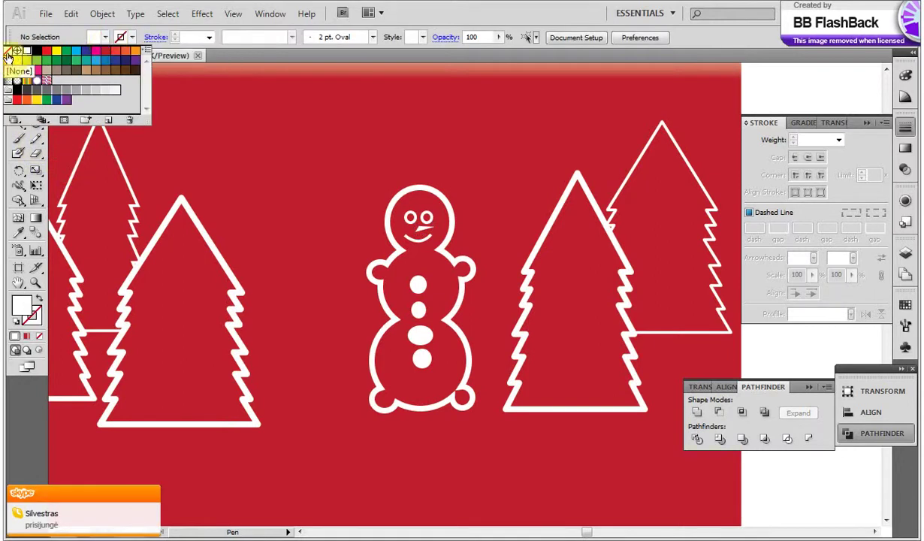
{"action": "left_click", "coordinate": [7, 56]}
{"action": "left_click", "coordinate": [127, 38]}
{"action": "left_click", "coordinate": [133, 39]}
{"action": "left_click", "coordinate": [27, 51]}
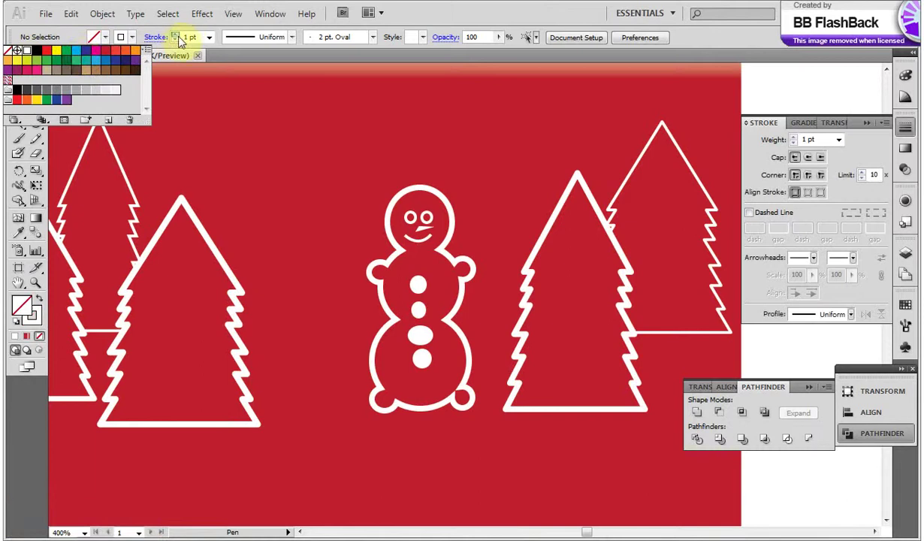
{"action": "left_click", "coordinate": [175, 34]}
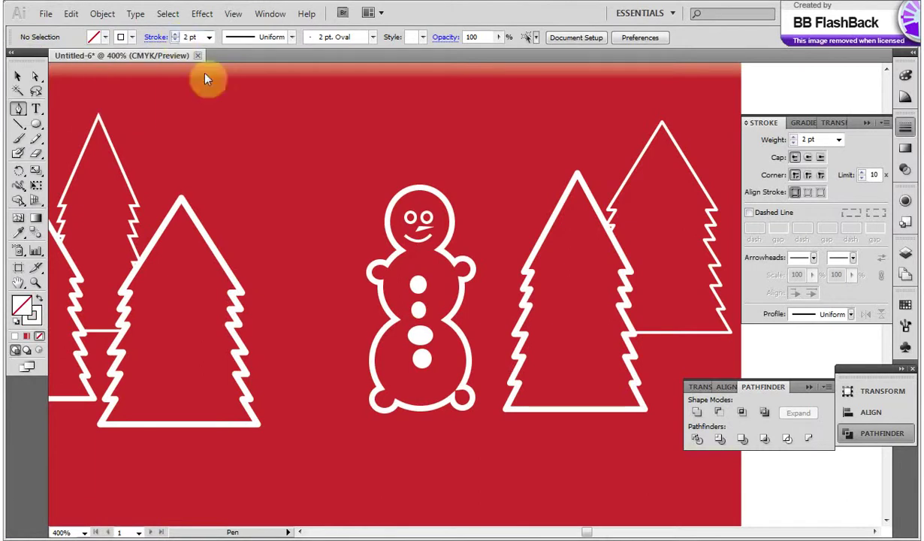
{"action": "left_click", "coordinate": [395, 137]}
{"action": "left_click", "coordinate": [437, 137], "text": "shift"}
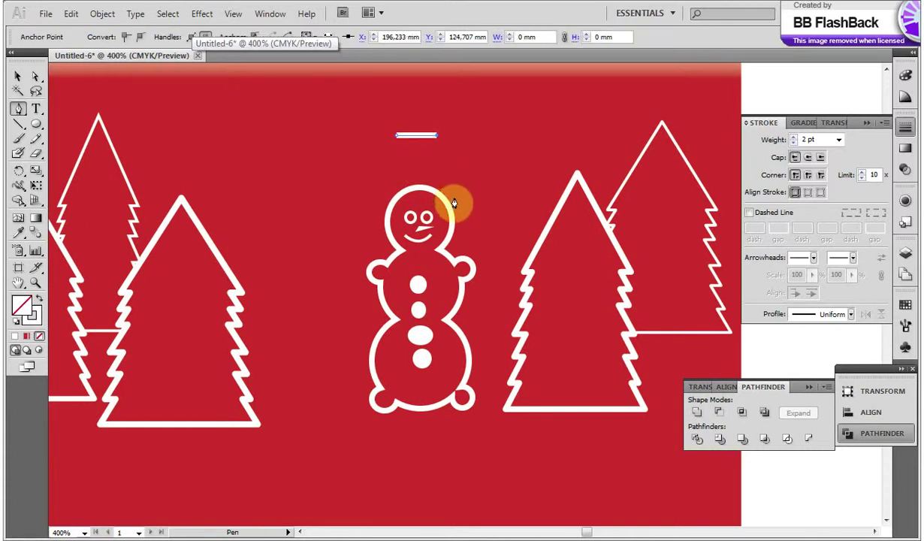
{"action": "left_click", "coordinate": [452, 199]}
{"action": "left_click", "coordinate": [388, 195]}
{"action": "left_click", "coordinate": [396, 137]}
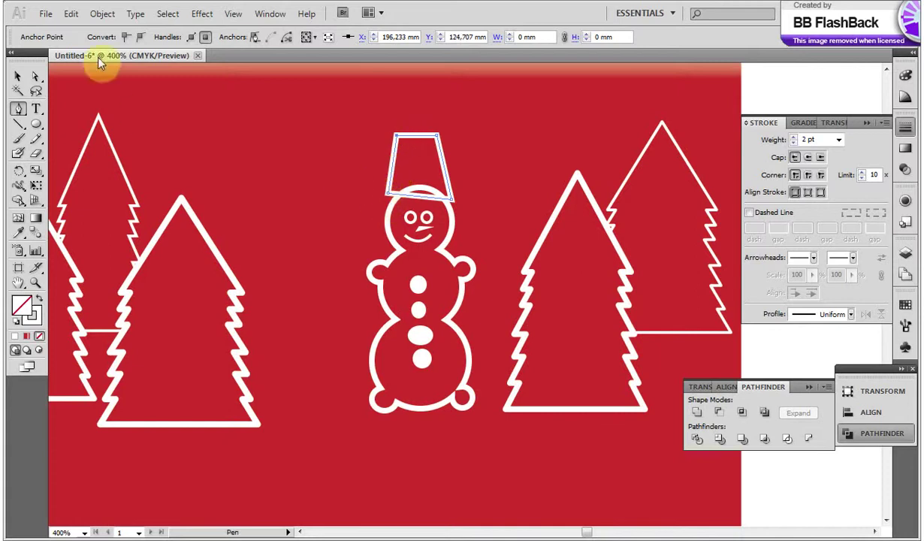
{"action": "left_click", "coordinate": [18, 78]}
{"action": "key", "text": "ctrl+shift+a"}
- Draw a closed curved brim along the hat's lower edge, extending past the left side of the head, with the Pen tool
{"action": "left_click", "coordinate": [18, 108]}
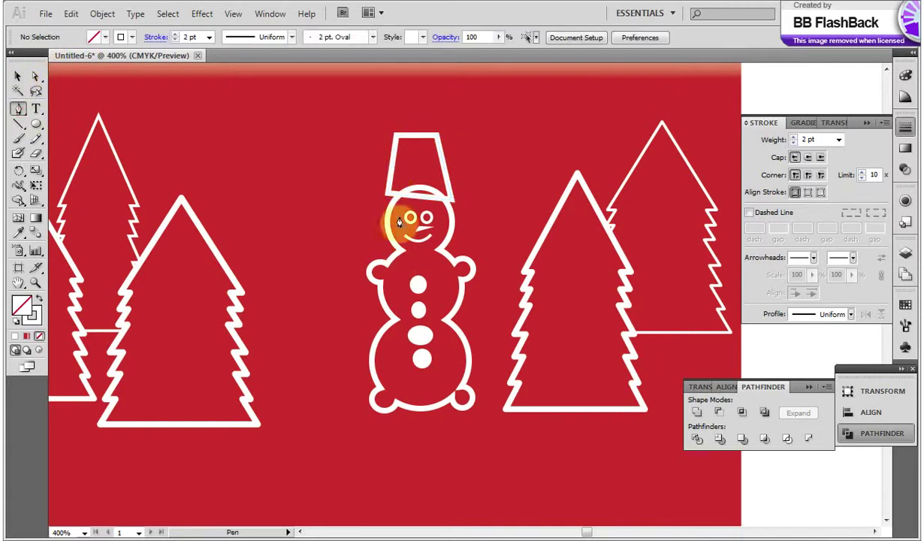
{"action": "left_click_drag", "start_coordinate": [383, 201], "coordinate": [377, 210]}
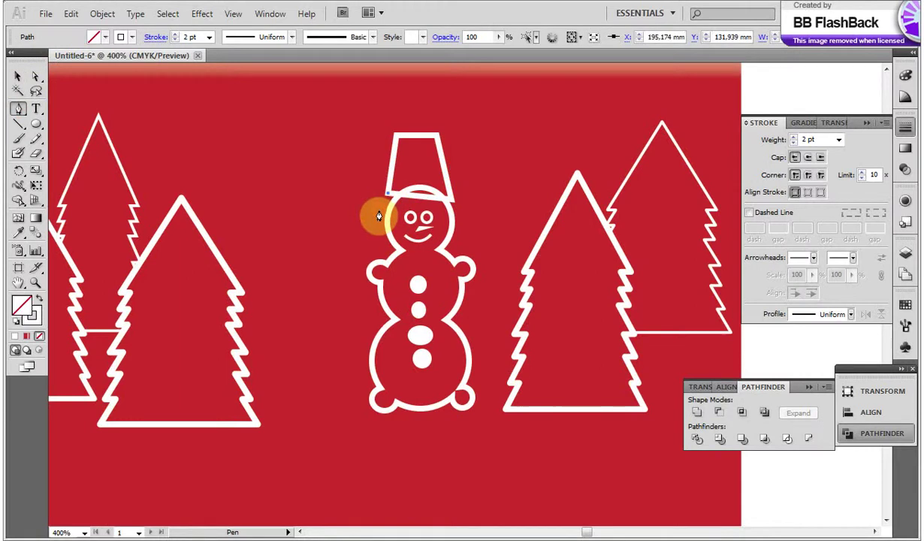
{"action": "left_click_drag", "start_coordinate": [450, 199], "coordinate": [493, 184]}
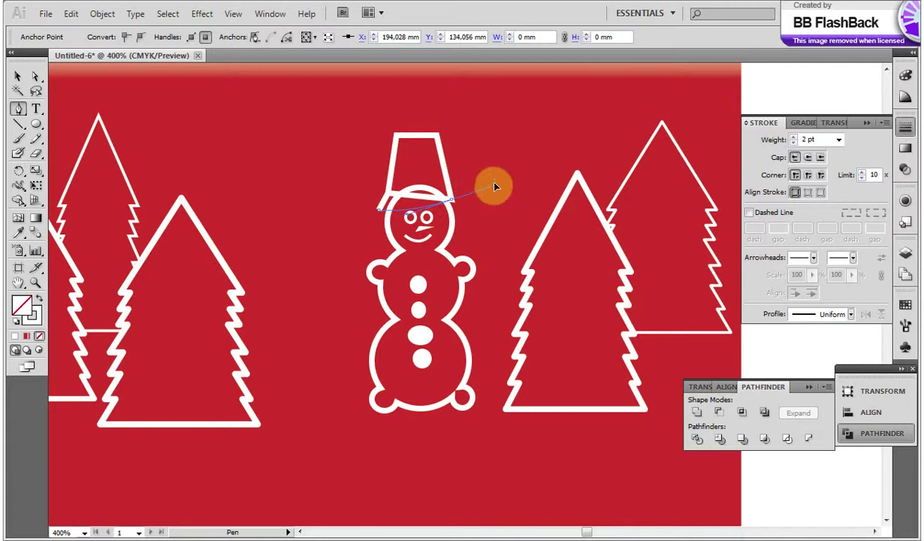
{"action": "left_click", "coordinate": [412, 195]}
{"action": "left_click", "coordinate": [378, 212]}
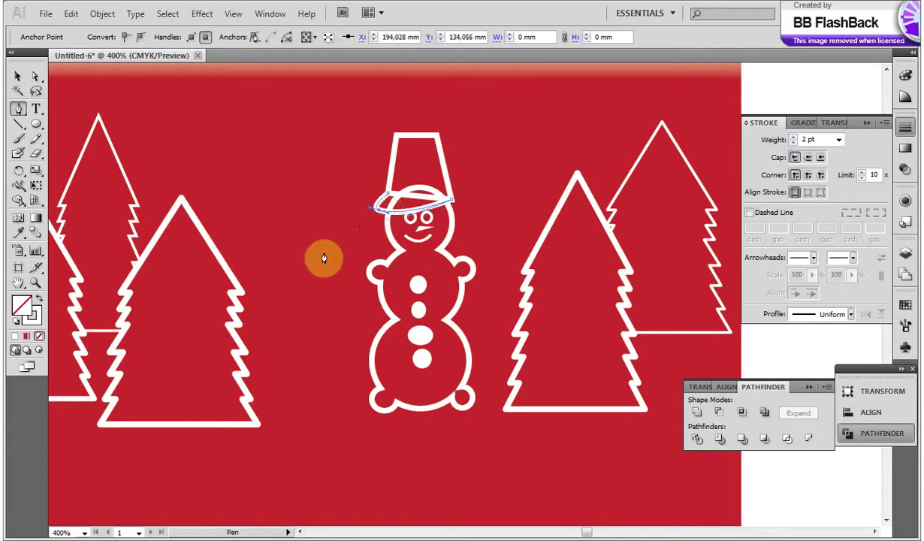
- Fill the bucket part of the snowman's hat with white
{"action": "left_click", "coordinate": [17, 76]}
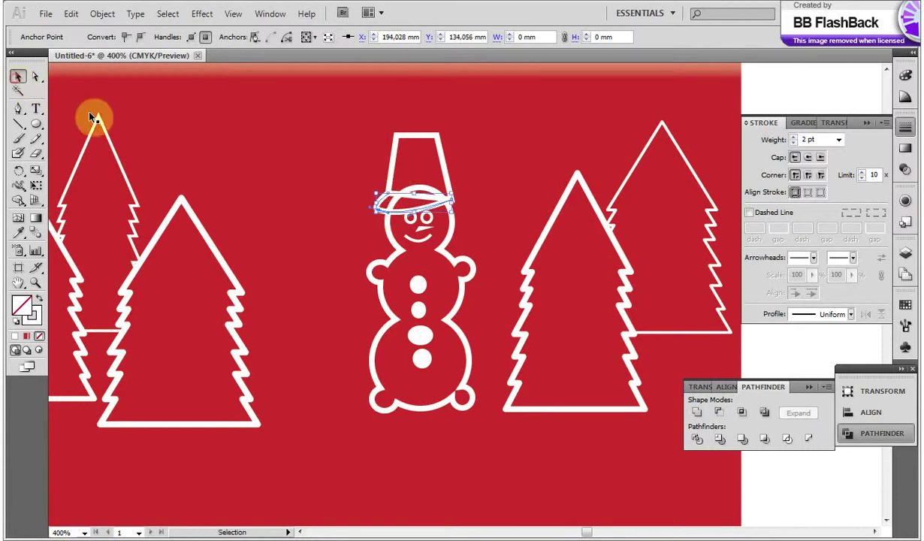
{"action": "left_click", "coordinate": [387, 167]}
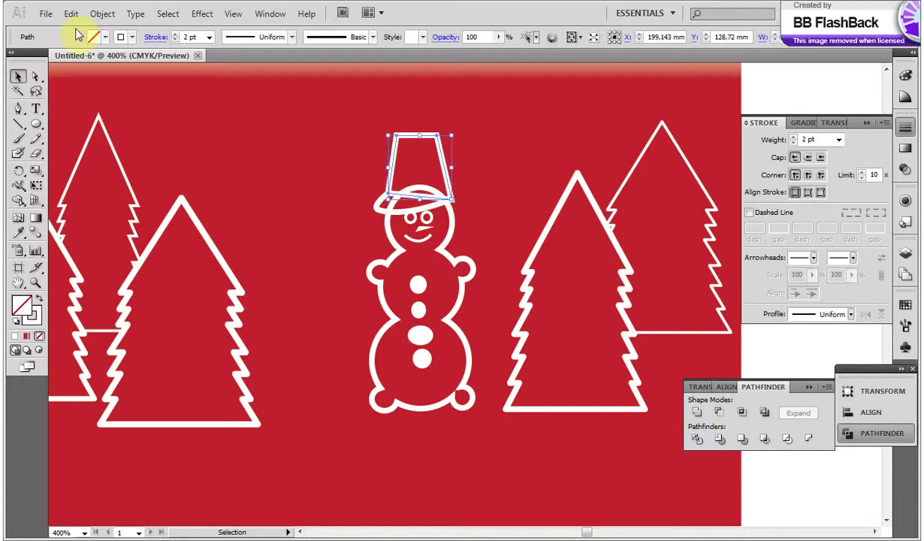
{"action": "left_click", "coordinate": [97, 39]}
{"action": "left_click", "coordinate": [24, 46]}
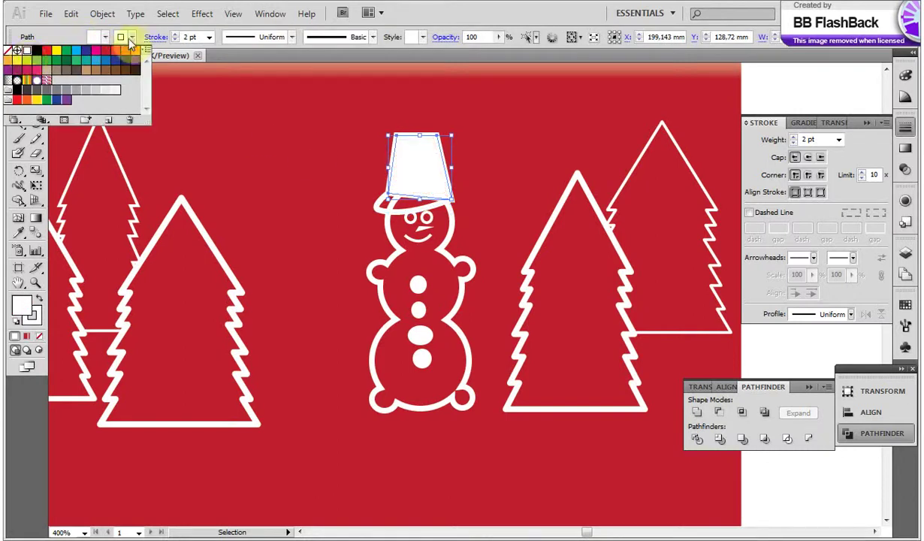
- Group all parts of the snowman, including hat, face, body and buttons, and scale the group down
{"action": "left_click", "coordinate": [373, 207]}
{"action": "left_click", "coordinate": [402, 174], "text": "shift"}
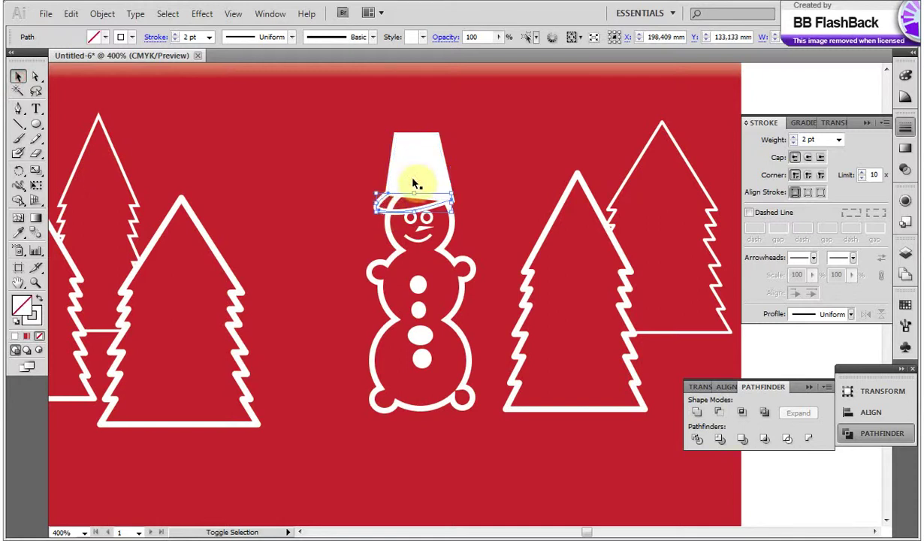
{"action": "left_click", "coordinate": [419, 227], "text": "shift"}
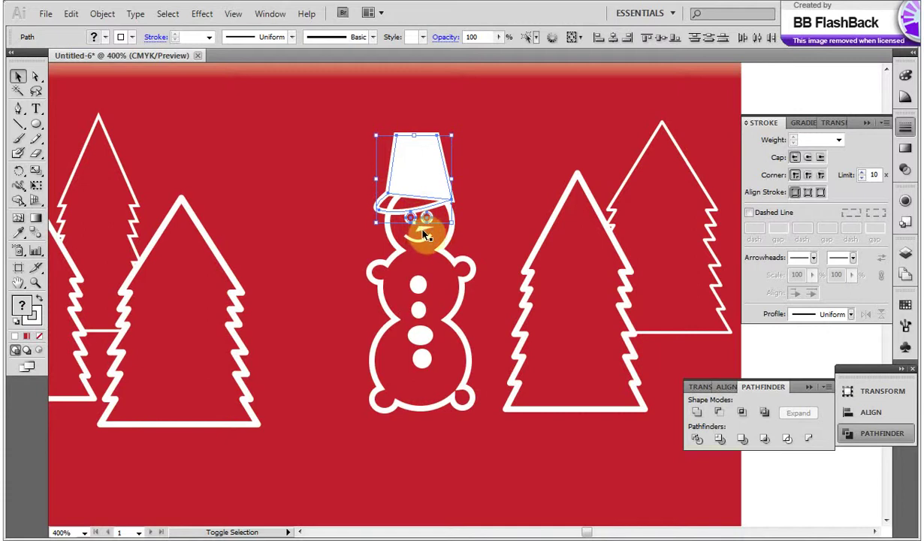
{"action": "left_click", "coordinate": [425, 240], "text": "shift"}
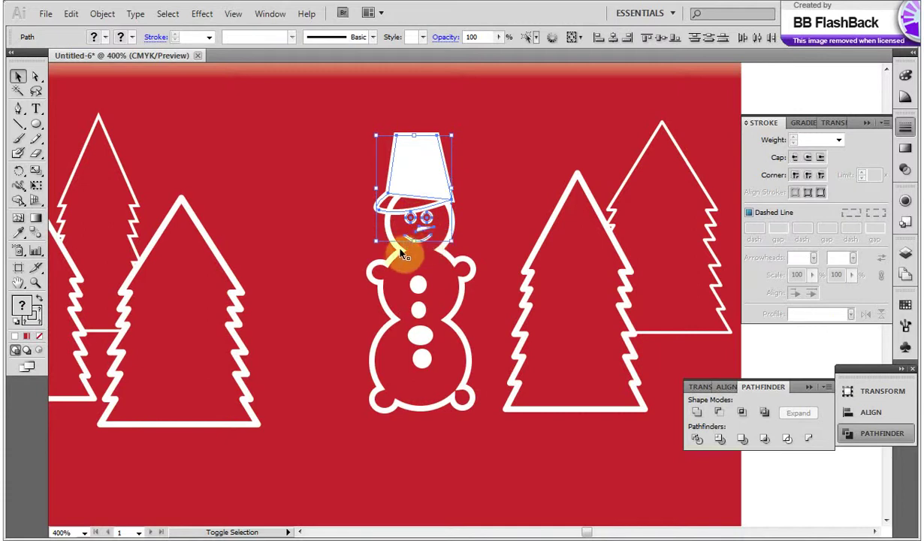
{"action": "left_click", "coordinate": [415, 276], "text": "shift"}
{"action": "left_click", "coordinate": [418, 335], "text": "shift"}
{"action": "left_click", "coordinate": [421, 359], "text": "shift"}
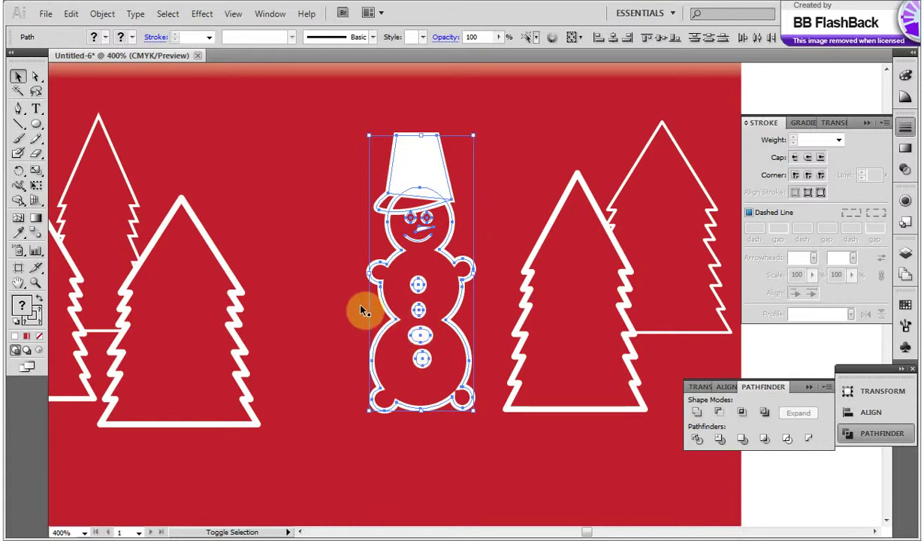
{"action": "left_click", "coordinate": [120, 66]}
{"action": "left_click_drag", "start_coordinate": [474, 136], "coordinate": [462, 200]}
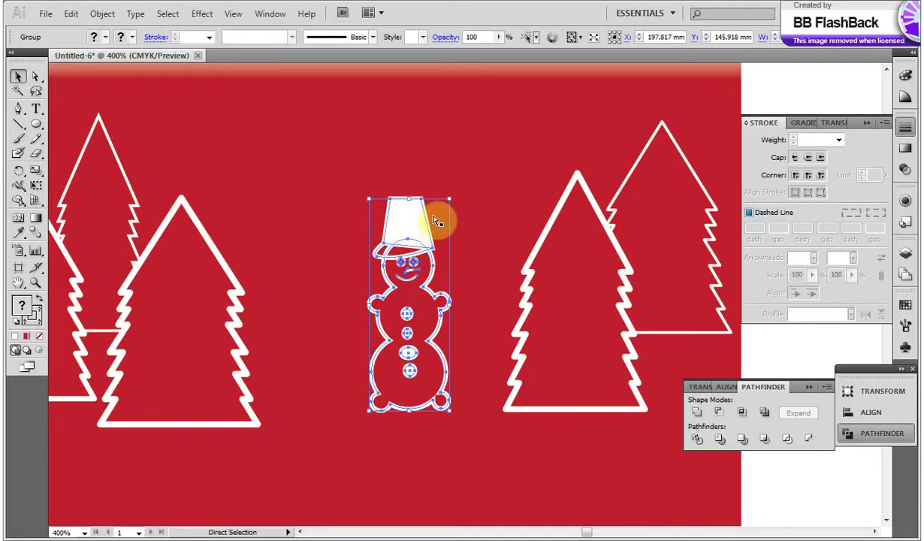
- Duplicate the snowman, placing one beside the right-hand trees and a smaller one beside the left-hand trees
{"action": "left_click_drag", "start_coordinate": [398, 243], "coordinate": [324, 249]}
{"action": "left_click_drag", "start_coordinate": [406, 237], "coordinate": [462, 207]}
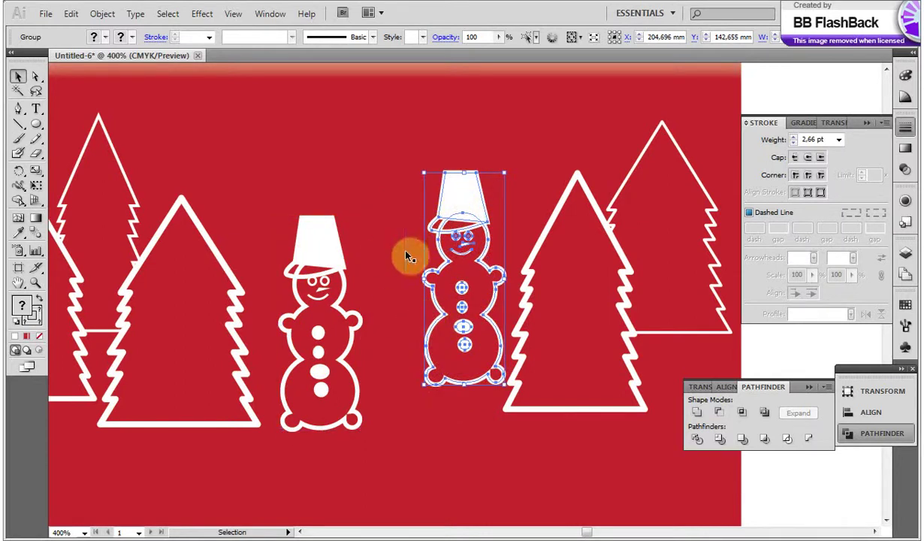
{"action": "left_click", "coordinate": [336, 232]}
{"action": "left_click_drag", "start_coordinate": [361, 217], "coordinate": [344, 258]}
{"action": "left_click_drag", "start_coordinate": [314, 312], "coordinate": [296, 273]}
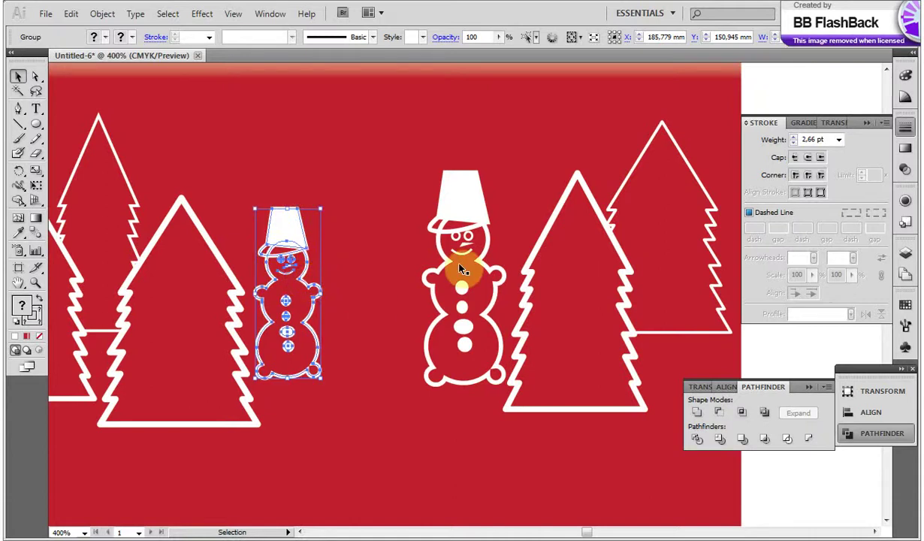
{"action": "left_click_drag", "start_coordinate": [482, 263], "coordinate": [476, 299]}
- Paste a copy of the small left snowman and place it, slightly enlarged, between the other two
{"action": "left_click", "coordinate": [306, 272]}
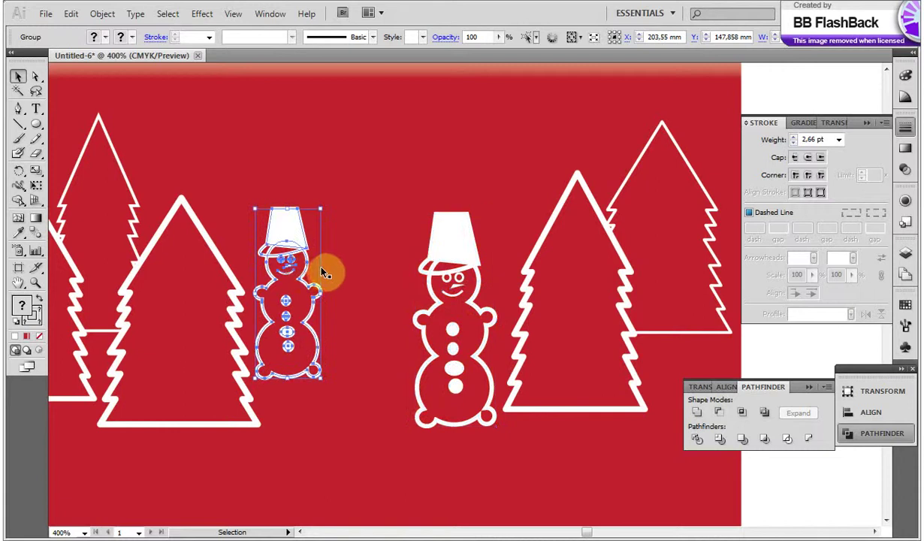
{"action": "key", "text": "ctrl+c"}
{"action": "key", "text": "ctrl+v"}
{"action": "left_click_drag", "start_coordinate": [464, 233], "coordinate": [413, 212]}
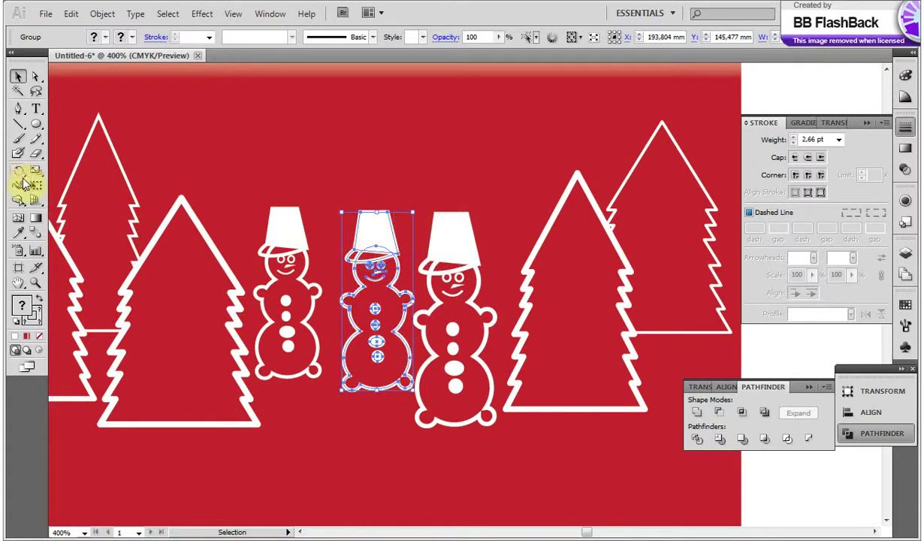
- Reflect the middle snowman across the vertical axis at 90°
{"action": "left_click_drag", "start_coordinate": [23, 180], "coordinate": [39, 187]}
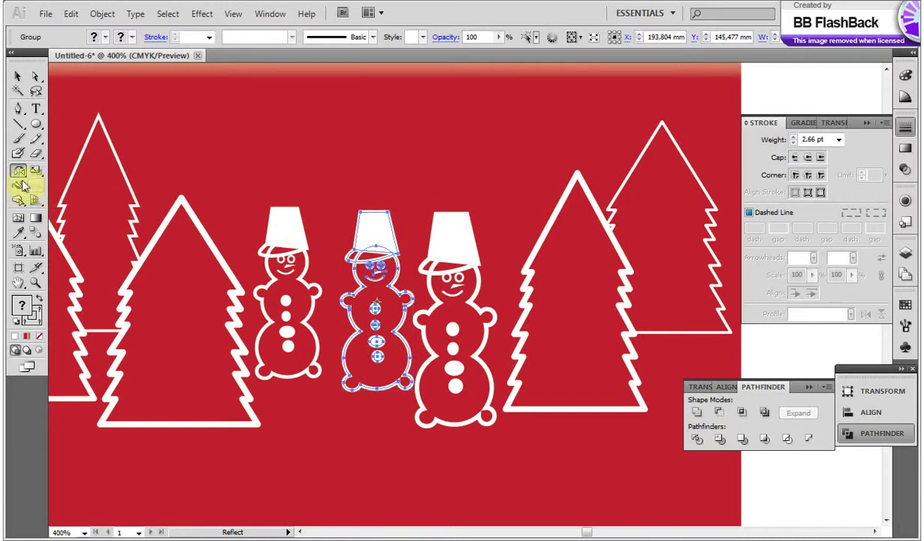
{"action": "double_click", "coordinate": [21, 175]}
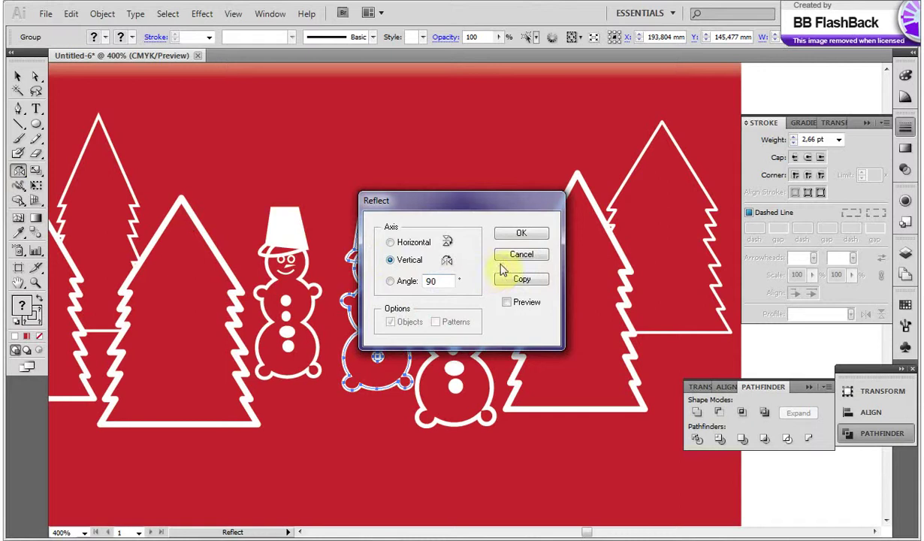
{"action": "left_click", "coordinate": [522, 235]}
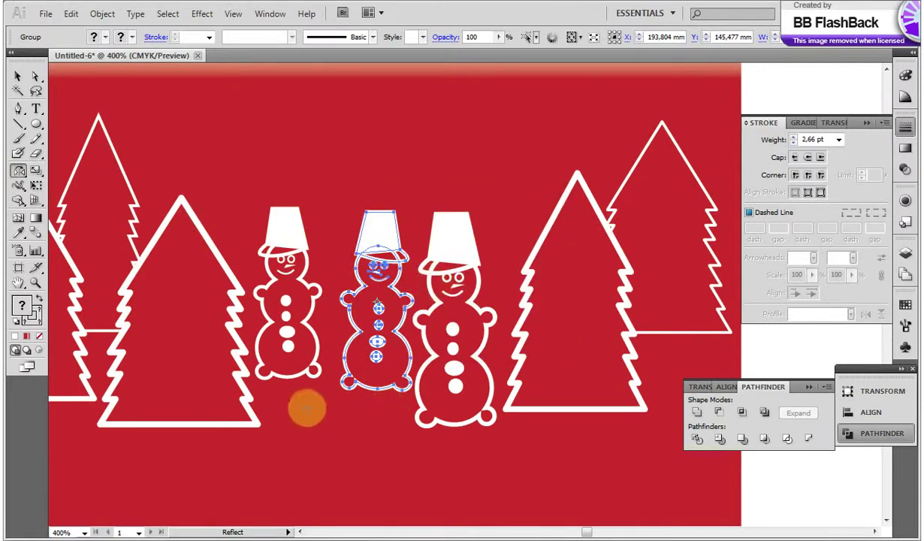
{"action": "key", "text": "ctrl+shift+a"}
- Draw wavy snow ground lines around the bases of the trees and snowmen with the Pencil tool, using a 2 pt white stroke
{"action": "left_click", "coordinate": [35, 282]}
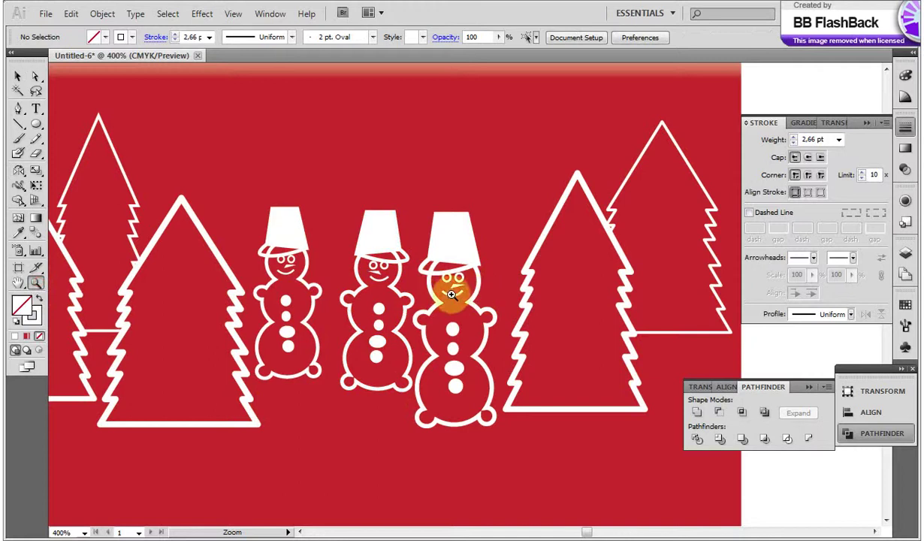
{"action": "left_click", "coordinate": [391, 299], "text": "alt"}
{"action": "left_click", "coordinate": [471, 256], "text": "alt"}
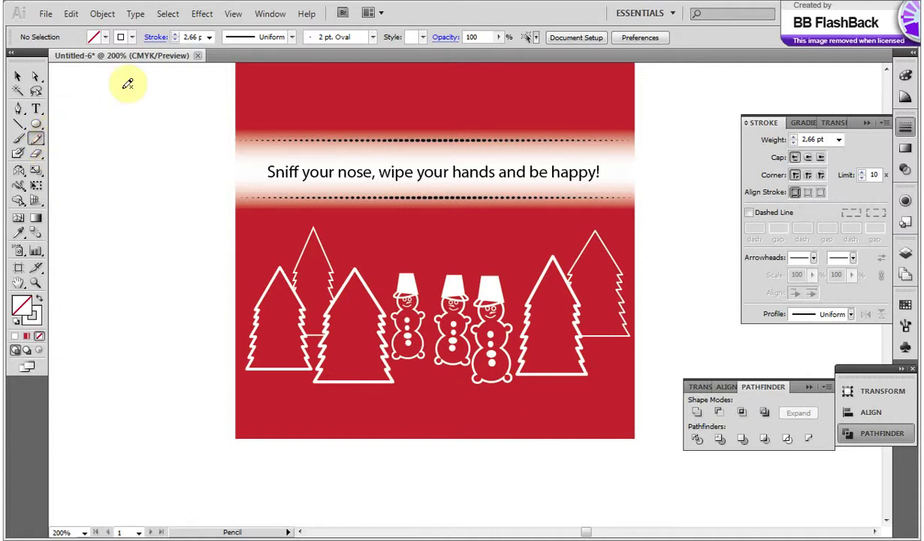
{"action": "left_click", "coordinate": [176, 35]}
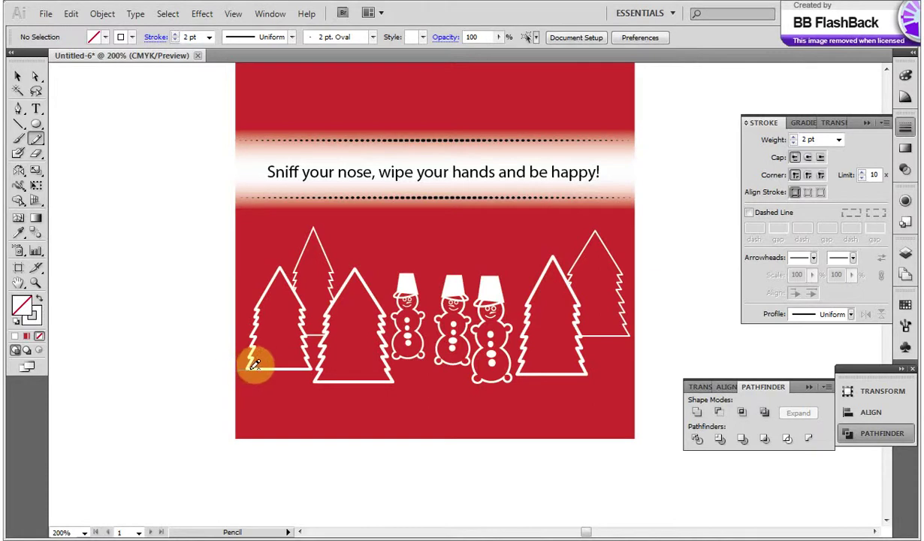
{"action": "left_click_drag", "start_coordinate": [257, 365], "coordinate": [437, 386]}
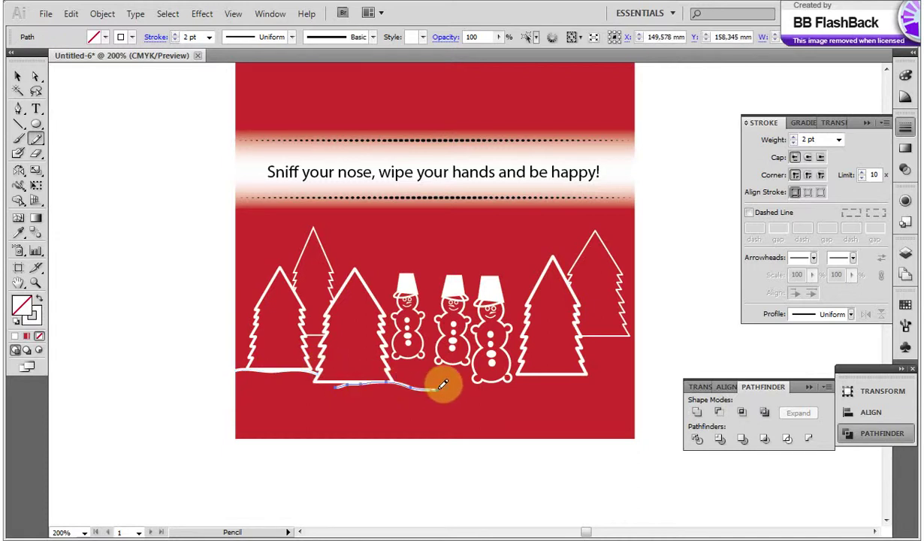
{"action": "left_click_drag", "start_coordinate": [387, 359], "coordinate": [443, 353]}
{"action": "mouse_move", "coordinate": [406, 369]}
{"action": "left_mouse_down"}
{"action": "mouse_move", "coordinate": [478, 368]}
{"action": "mouse_move", "coordinate": [570, 388]}
{"action": "mouse_move", "coordinate": [605, 360]}
{"action": "mouse_move", "coordinate": [637, 361]}
{"action": "left_mouse_up"}
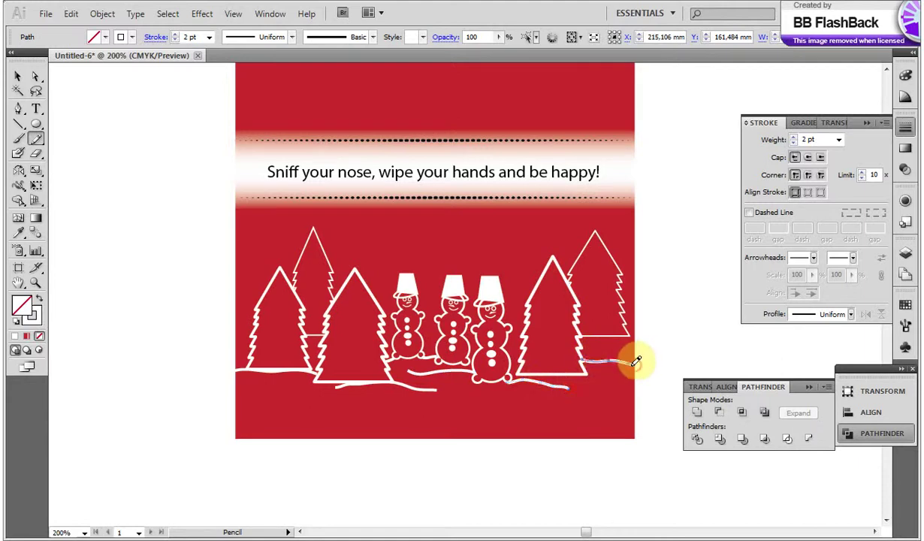
{"action": "left_click_drag", "start_coordinate": [512, 350], "coordinate": [526, 350]}
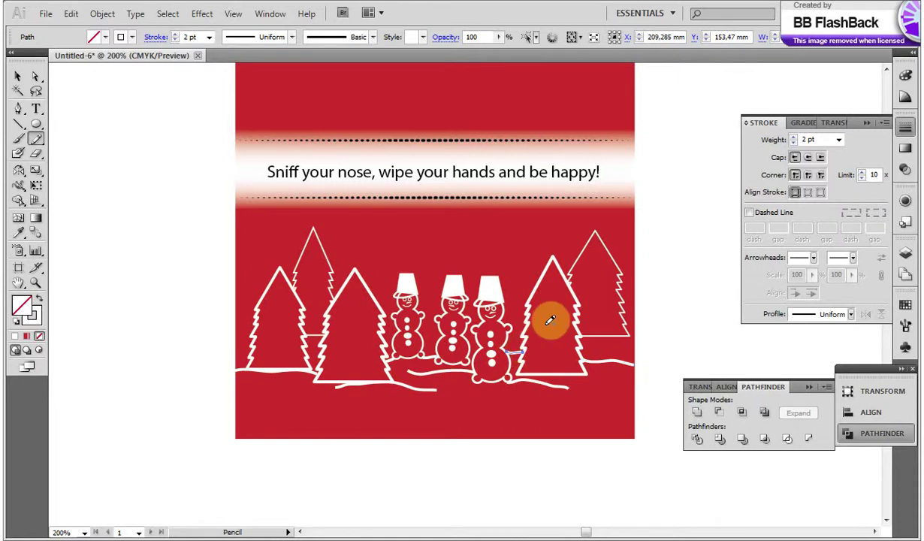
{"action": "left_click_drag", "start_coordinate": [248, 329], "coordinate": [263, 335]}
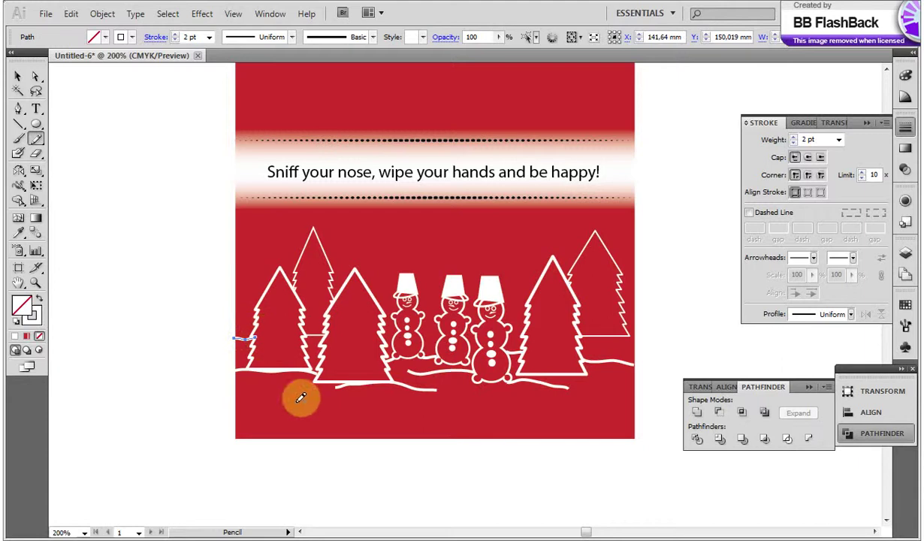
{"action": "mouse_move", "coordinate": [272, 384]}
{"action": "left_mouse_down"}
{"action": "mouse_move", "coordinate": [263, 377]}
{"action": "mouse_move", "coordinate": [325, 384]}
{"action": "left_mouse_up"}
{"action": "left_click_drag", "start_coordinate": [258, 385], "coordinate": [344, 385]}
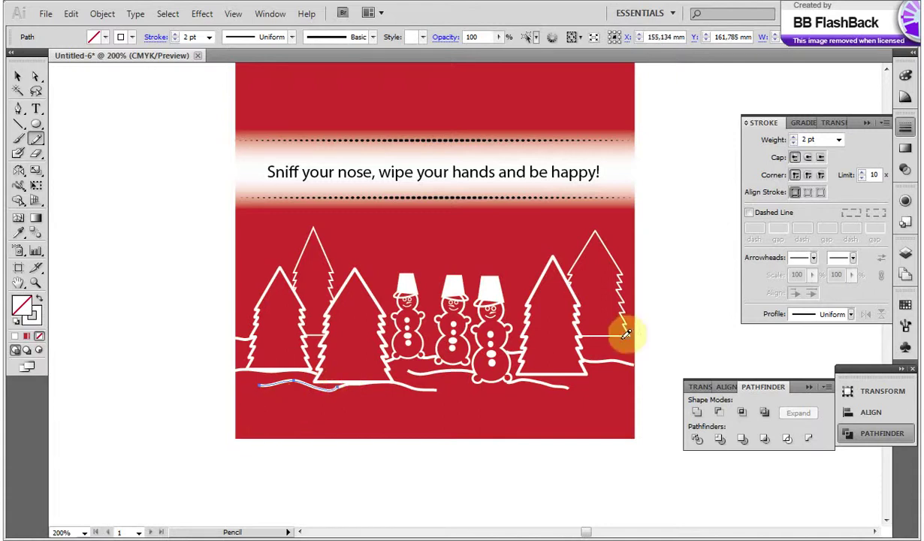
{"action": "mouse_move", "coordinate": [631, 328]}
{"action": "left_mouse_down"}
{"action": "mouse_move", "coordinate": [642, 347]}
{"action": "mouse_move", "coordinate": [577, 356]}
{"action": "mouse_move", "coordinate": [516, 331]}
{"action": "mouse_move", "coordinate": [547, 343]}
{"action": "left_mouse_up"}
- Draw a small six-pointed star near the upper-left corner of the red square and fill it with white
{"action": "scroll", "coordinate": [342, 271], "scroll_direction": "up", "scroll_amount": 3}
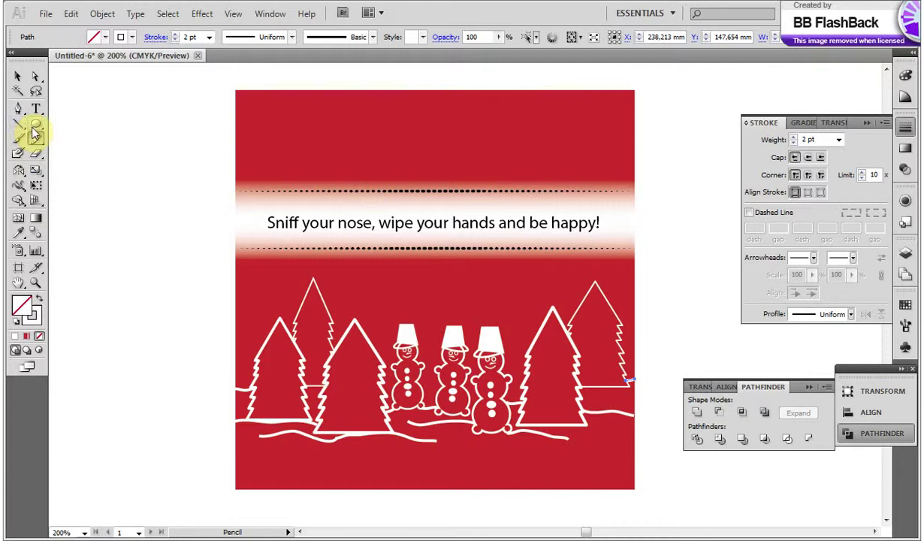
{"action": "left_click_drag", "start_coordinate": [36, 126], "coordinate": [88, 185]}
{"action": "mouse_move", "coordinate": [285, 121]}
{"action": "left_mouse_down"}
{"action": "mouse_move", "coordinate": [307, 140]}
{"action": "mouse_move", "coordinate": [291, 123]}
{"action": "left_mouse_up"}
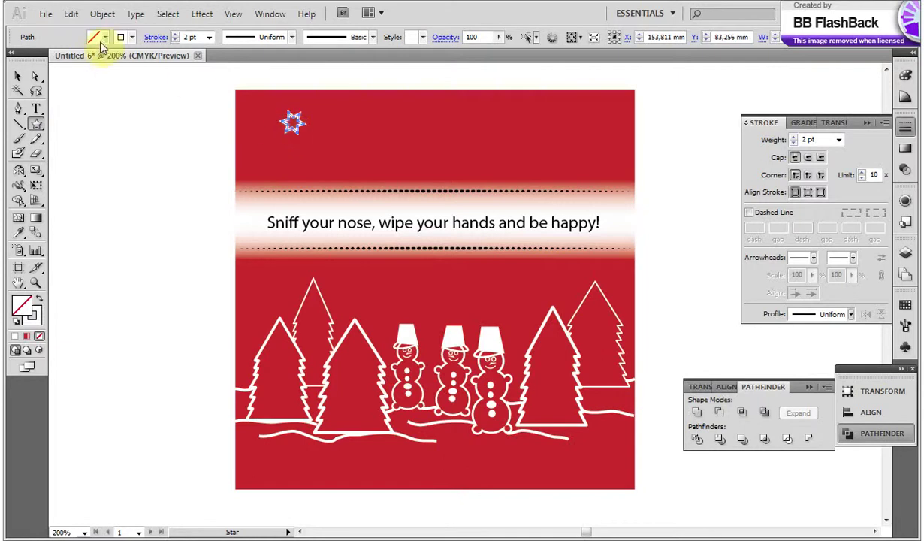
{"action": "left_click", "coordinate": [98, 38]}
{"action": "left_click", "coordinate": [27, 50]}
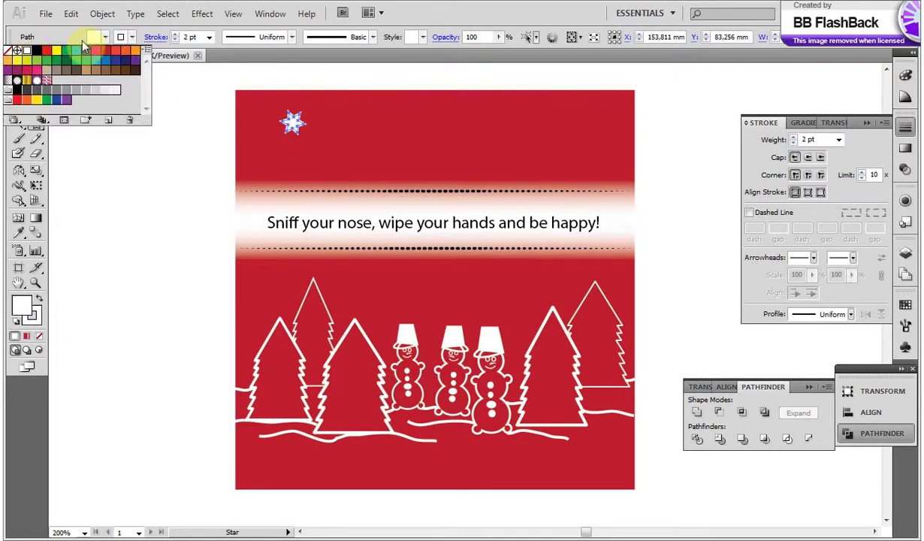
- Apply a strongly puckered Pucker & Bloat effect to the star, with the preview turned on, so its points become long rays
{"action": "left_click", "coordinate": [201, 18]}
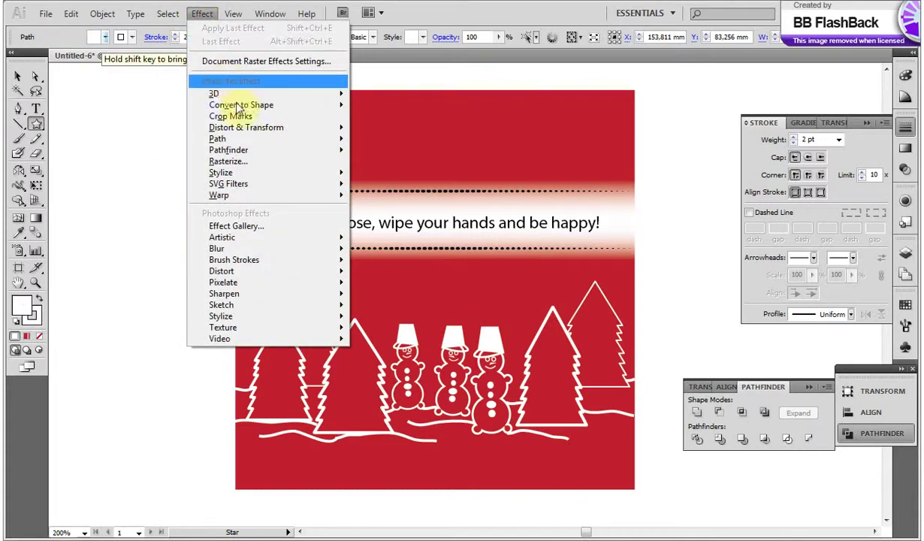
{"action": "mouse_move", "coordinate": [301, 132]}
{"action": "left_click", "coordinate": [373, 145]}
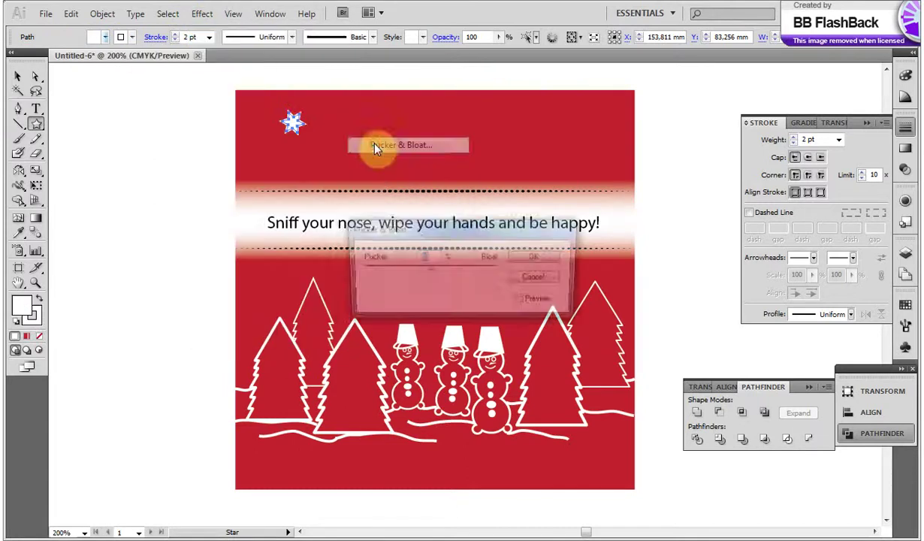
{"action": "left_click", "coordinate": [423, 257]}
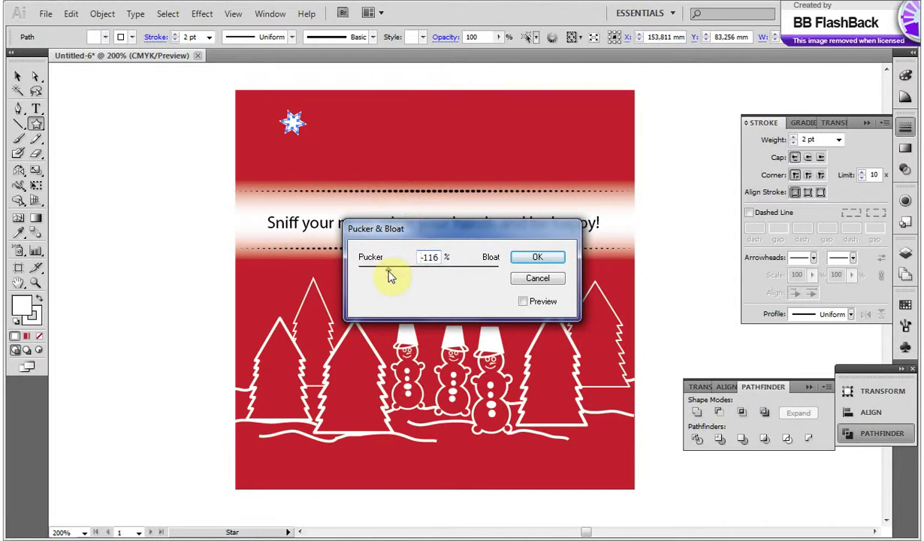
{"action": "left_click", "coordinate": [524, 302]}
{"action": "left_click_drag", "start_coordinate": [383, 268], "coordinate": [368, 277]}
{"action": "left_click", "coordinate": [525, 259]}
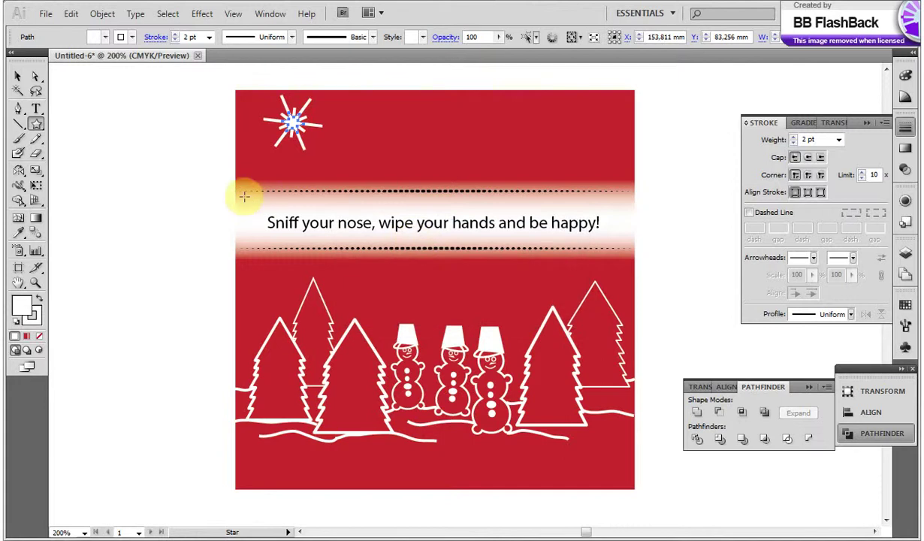
{"action": "left_click", "coordinate": [106, 37]}
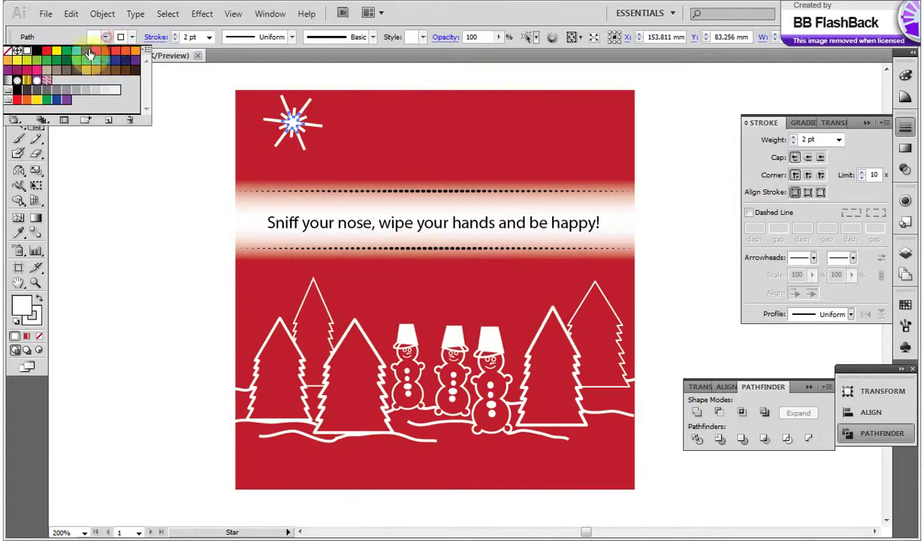
{"action": "left_click", "coordinate": [7, 50]}
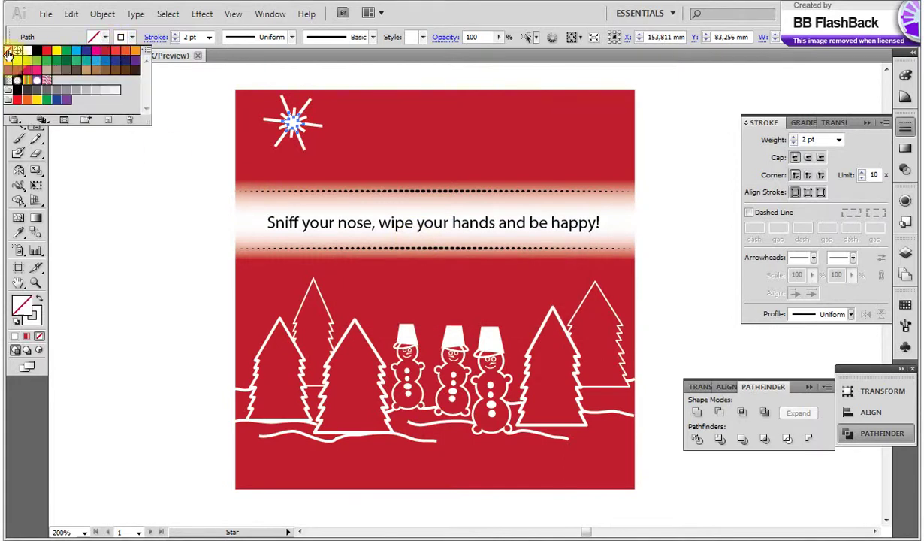
{"action": "left_click", "coordinate": [198, 127]}
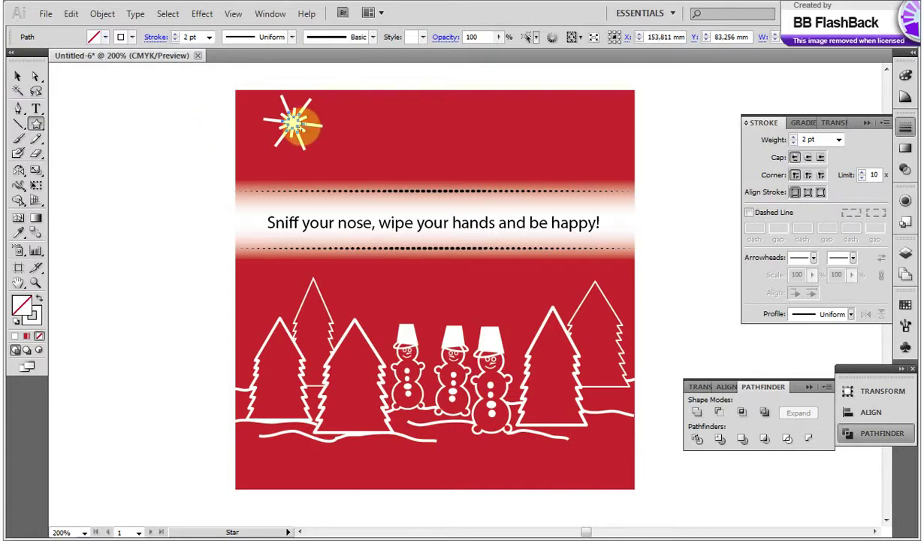
- Remove the puckered star's stroke and fill it with white
{"action": "left_click", "coordinate": [132, 37]}
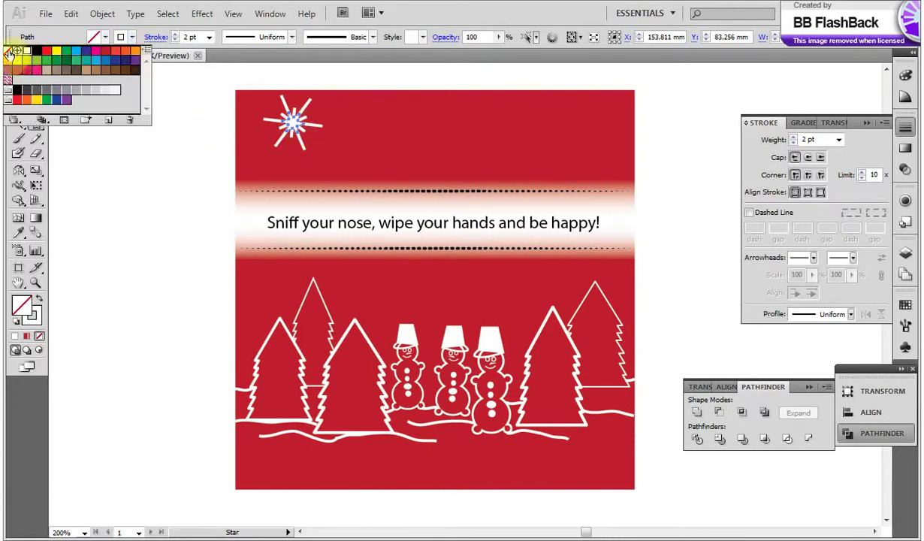
{"action": "left_click", "coordinate": [9, 52]}
{"action": "left_click", "coordinate": [102, 37]}
{"action": "left_click", "coordinate": [102, 38]}
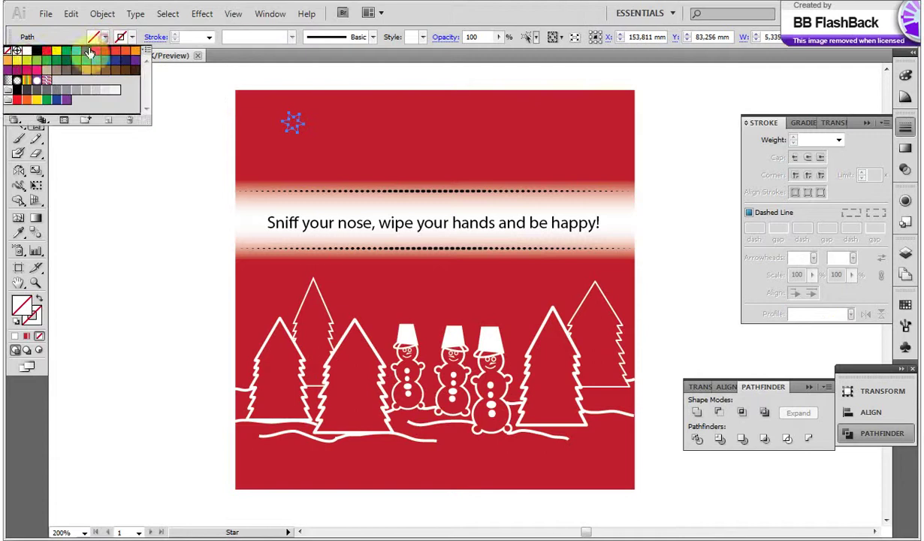
{"action": "left_click", "coordinate": [113, 90]}
- Copy the thin-rayed star and place three pasted copies spread across the red area above the white band
{"action": "left_click_drag", "start_coordinate": [293, 120], "coordinate": [316, 132]}
{"action": "key", "text": "v"}
{"action": "left_click", "coordinate": [302, 134]}
{"action": "key", "text": "ctrl+c"}
{"action": "key", "text": "ctrl+v"}
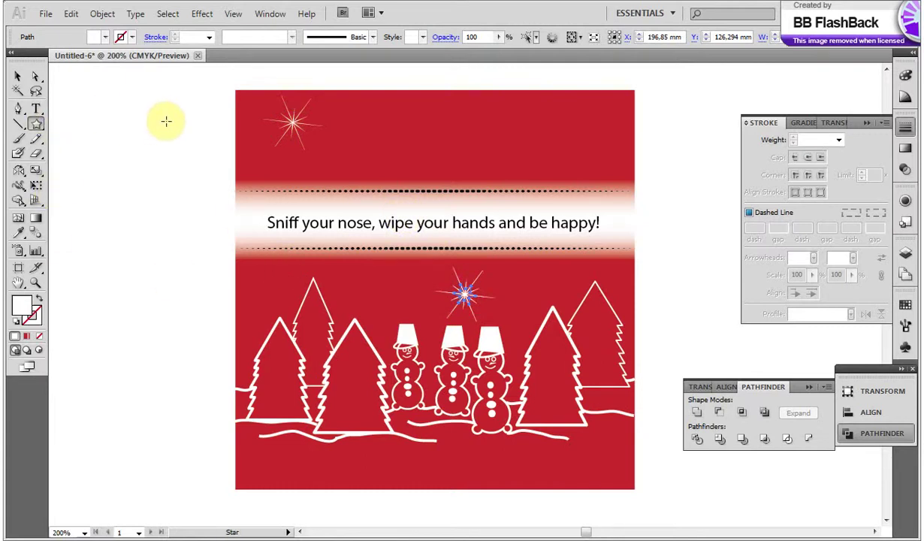
{"action": "left_click", "coordinate": [18, 76]}
{"action": "left_click_drag", "start_coordinate": [467, 300], "coordinate": [376, 150]}
{"action": "left_click_drag", "start_coordinate": [468, 299], "coordinate": [479, 138]}
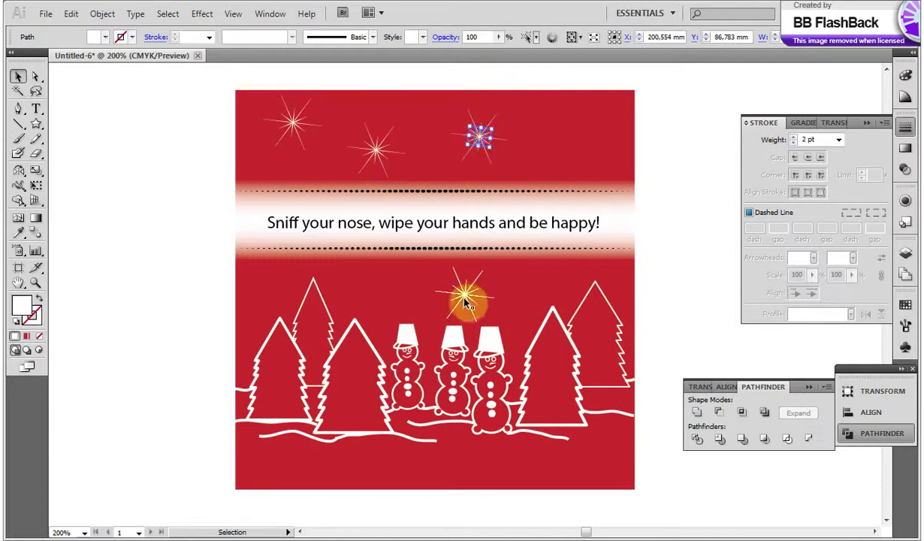
{"action": "left_click_drag", "start_coordinate": [466, 300], "coordinate": [557, 152]}
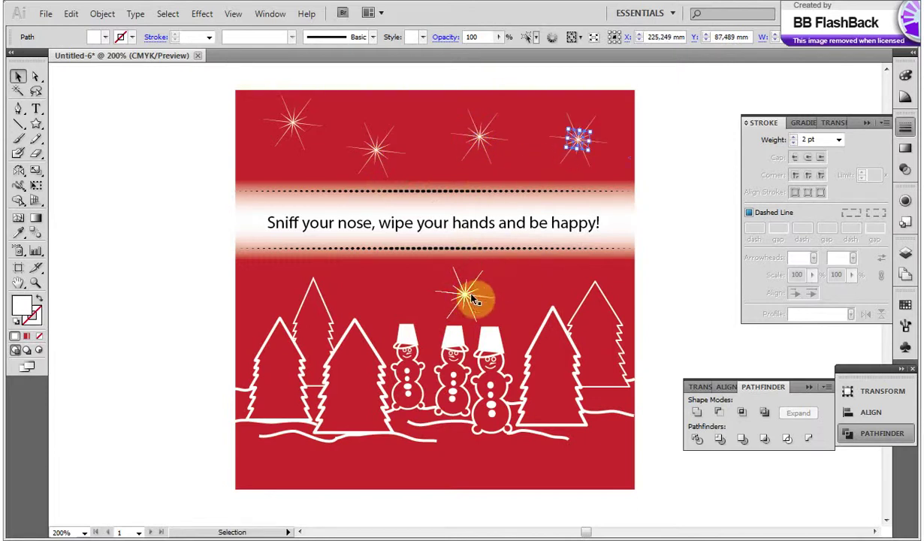
- Place further star copies on both sides above the snowmen, above the leftmost tree, and between the first two stars above the band
{"action": "left_click_drag", "start_coordinate": [467, 299], "coordinate": [530, 290]}
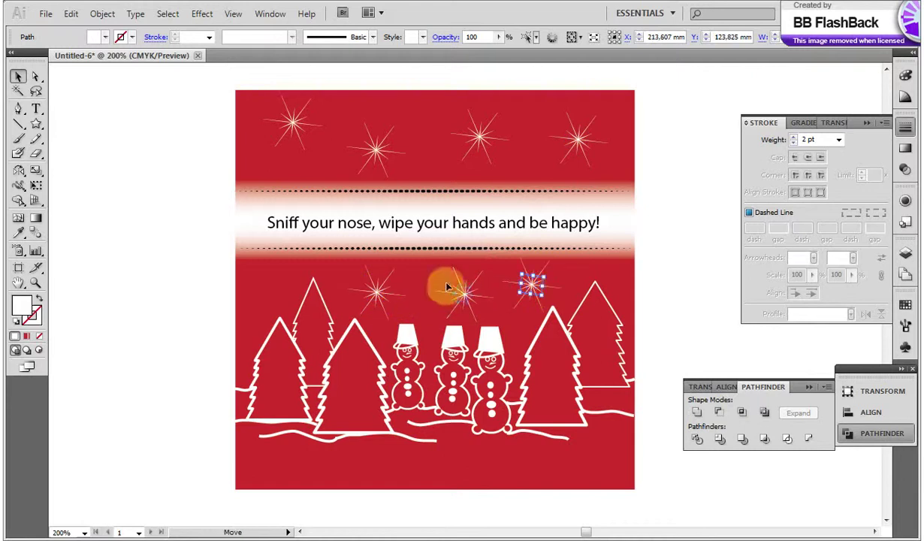
{"action": "left_click_drag", "start_coordinate": [335, 143], "coordinate": [341, 117]}
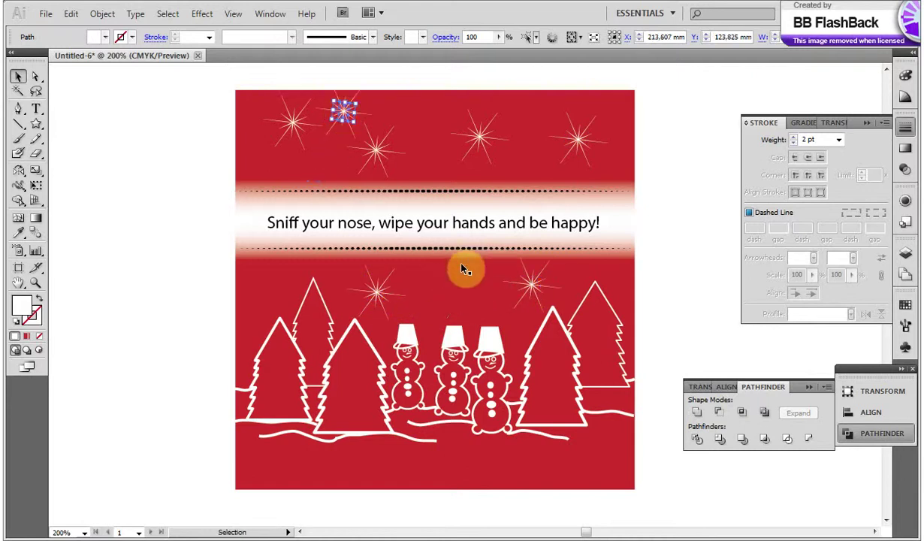
{"action": "left_click", "coordinate": [465, 298]}
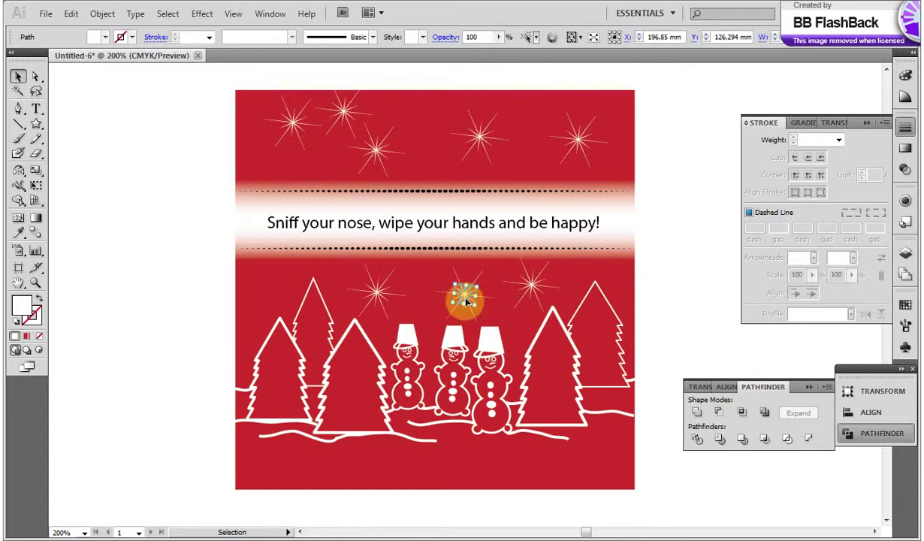
{"action": "left_click_drag", "start_coordinate": [464, 298], "coordinate": [274, 290]}
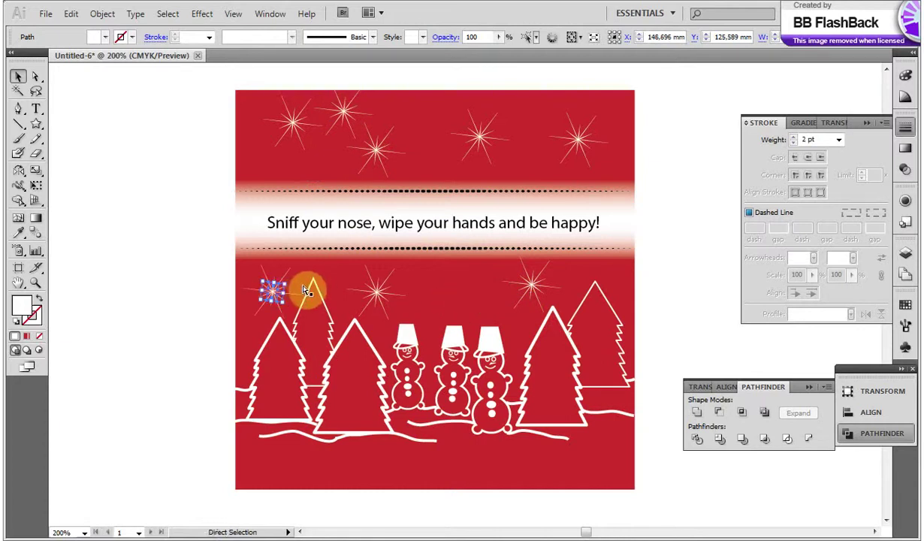
- Paste more stars: one between the two upper-right stars, and smaller ones beside the rightmost treetop and above the middle snowman
{"action": "left_click_drag", "start_coordinate": [466, 293], "coordinate": [528, 117]}
{"action": "key", "text": "ctrl+z"}
{"action": "left_click_drag", "start_coordinate": [465, 297], "coordinate": [573, 278]}
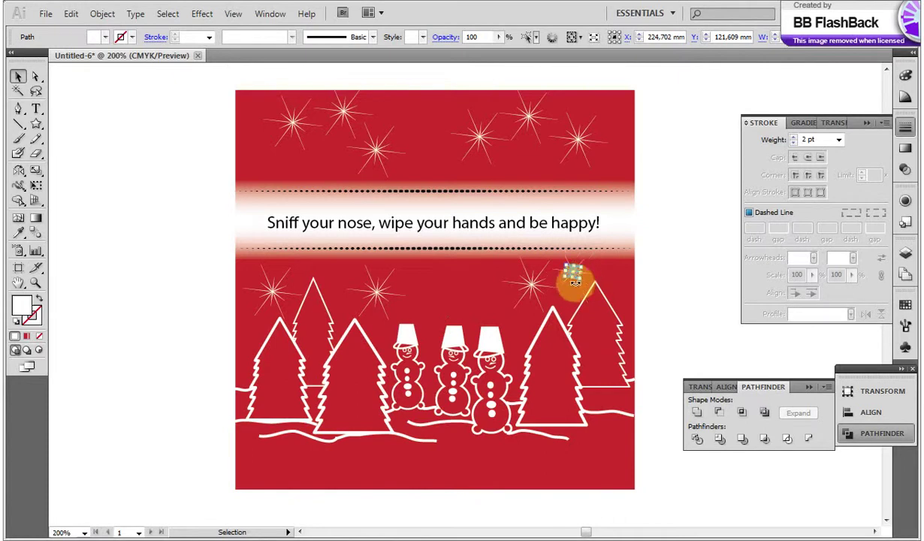
{"action": "key", "text": "ctrl+v"}
{"action": "left_click_drag", "start_coordinate": [474, 306], "coordinate": [459, 289]}
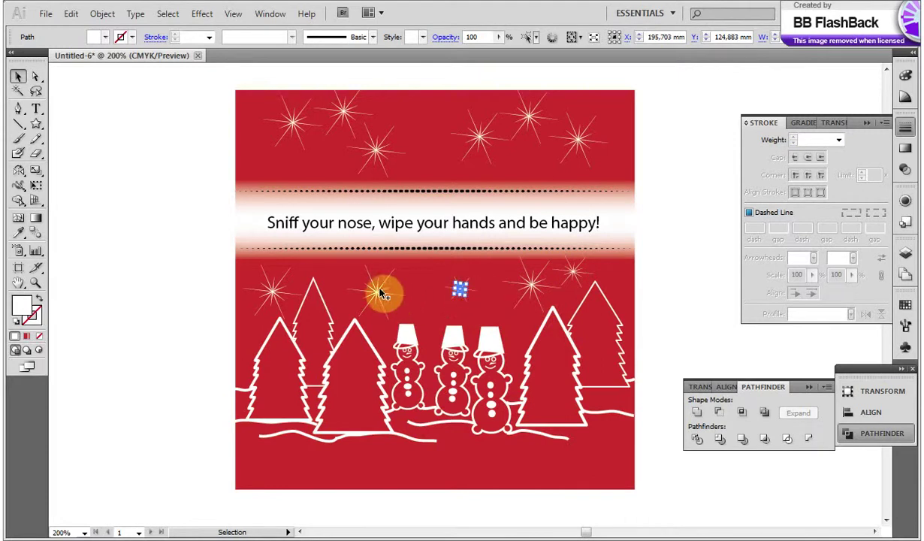
- Scale down the star above the leftmost tree and the six stars above the white band
{"action": "mouse_move", "coordinate": [275, 299]}
{"action": "left_mouse_down"}
{"action": "mouse_move", "coordinate": [288, 308]}
{"action": "mouse_move", "coordinate": [270, 290]}
{"action": "left_mouse_up"}
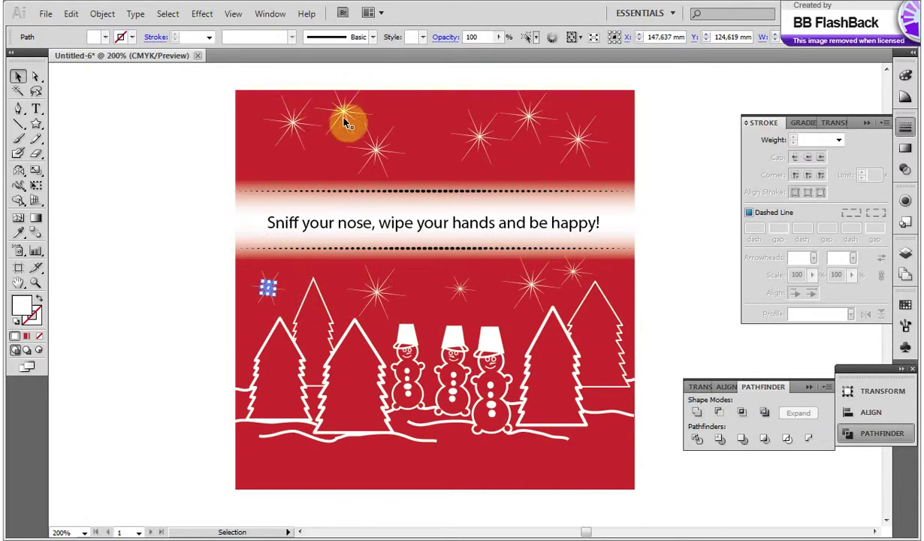
{"action": "left_click_drag", "start_coordinate": [349, 120], "coordinate": [346, 118]}
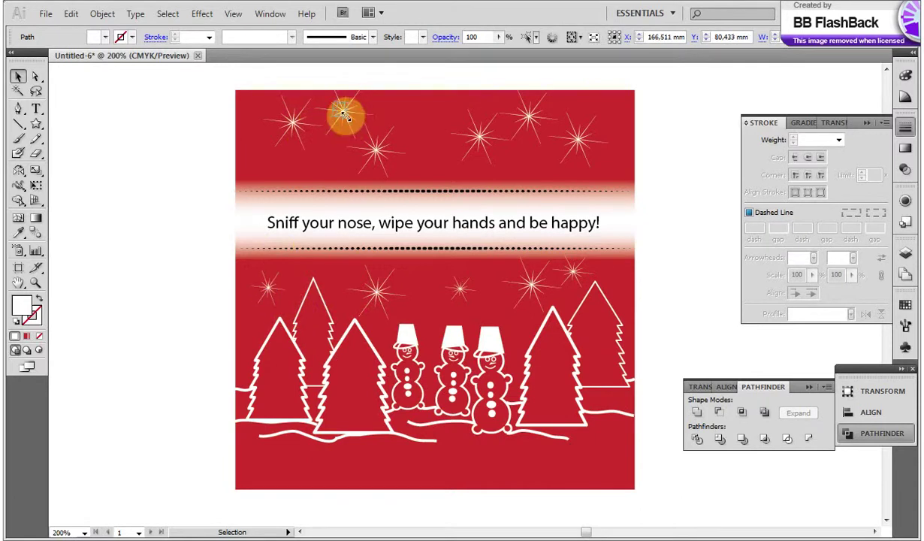
{"action": "left_click_drag", "start_coordinate": [538, 129], "coordinate": [582, 146]}
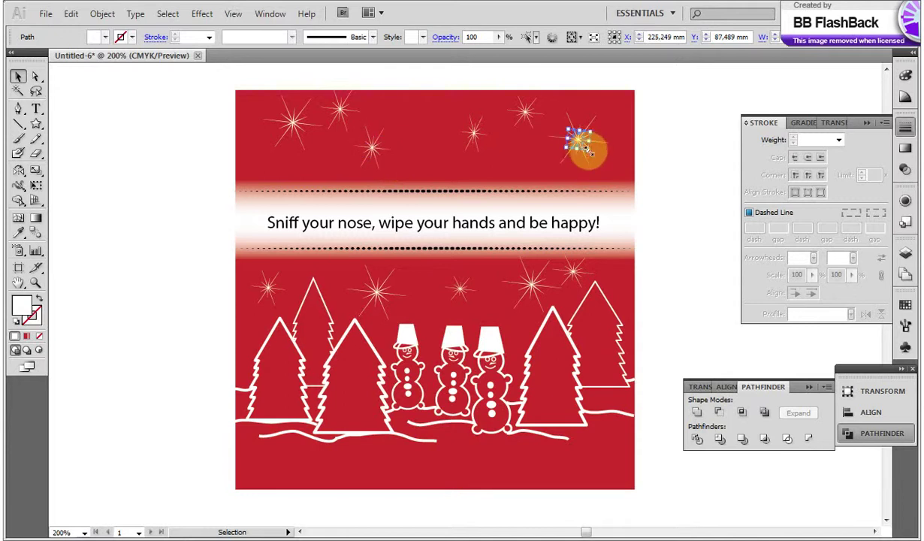
{"action": "left_click", "coordinate": [296, 123]}
{"action": "left_click_drag", "start_coordinate": [304, 134], "coordinate": [295, 128]}
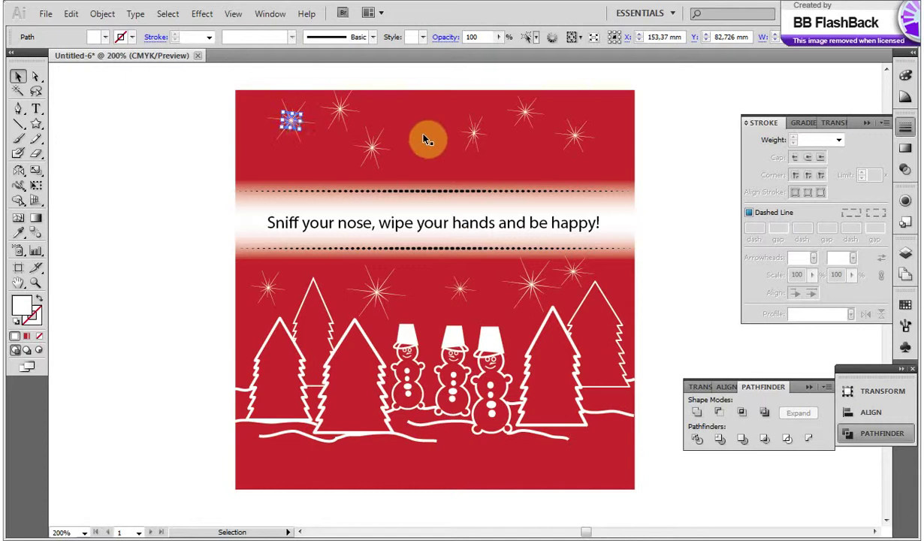
- Copy the upper-left star and place three copies above the band: near its centre, low on the right, and low on the left
{"action": "key", "text": "ctrl+c"}
{"action": "key", "text": "ctrl+v"}
{"action": "left_click_drag", "start_coordinate": [459, 273], "coordinate": [418, 138]}
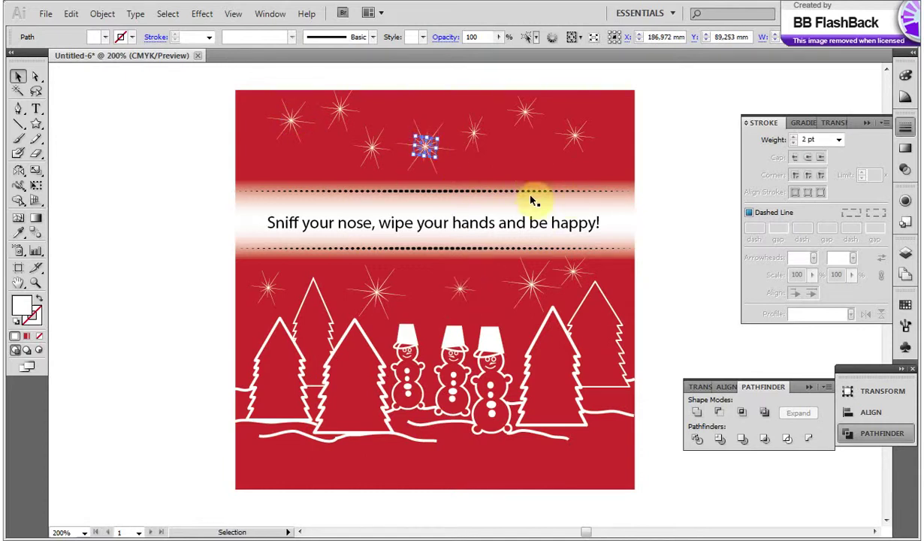
{"action": "key", "text": "ctrl+v"}
{"action": "left_click_drag", "start_coordinate": [467, 302], "coordinate": [537, 164]}
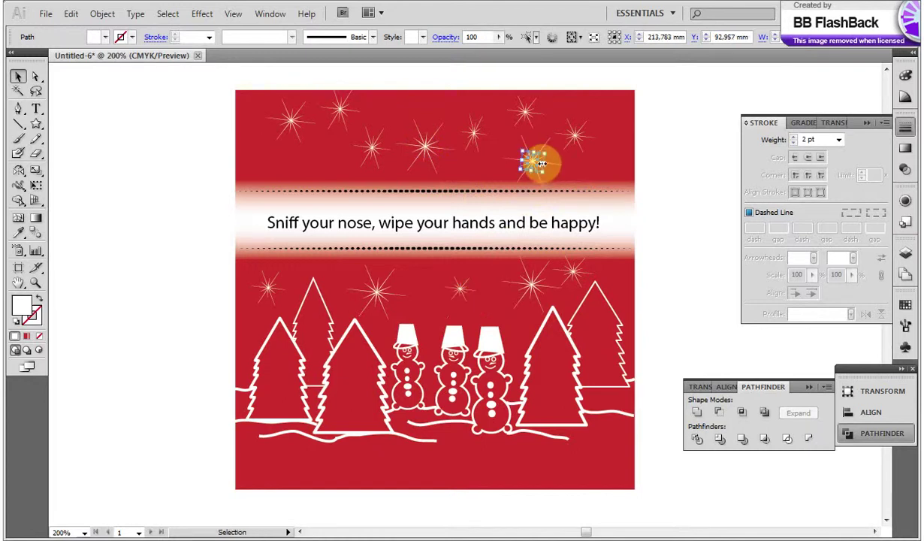
{"action": "key", "text": "ctrl+v"}
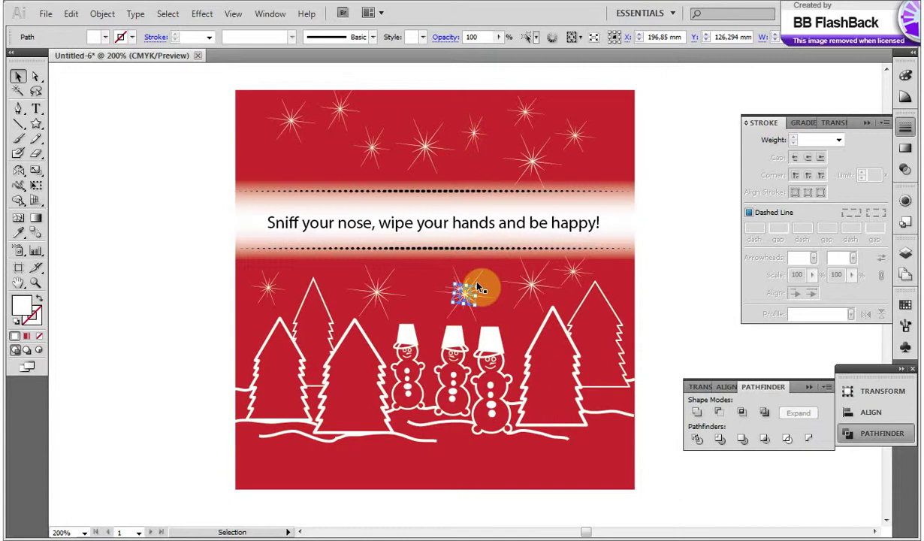
{"action": "left_click_drag", "start_coordinate": [279, 174], "coordinate": [283, 171]}
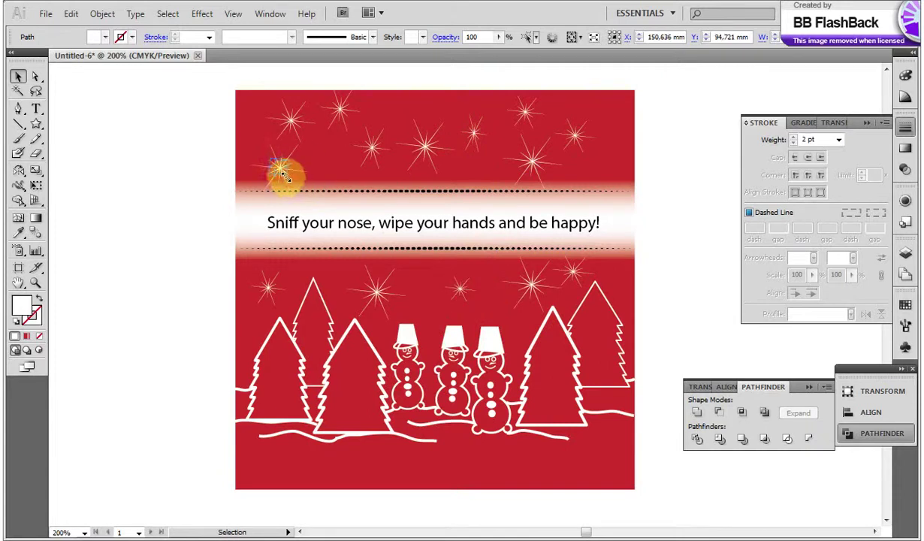